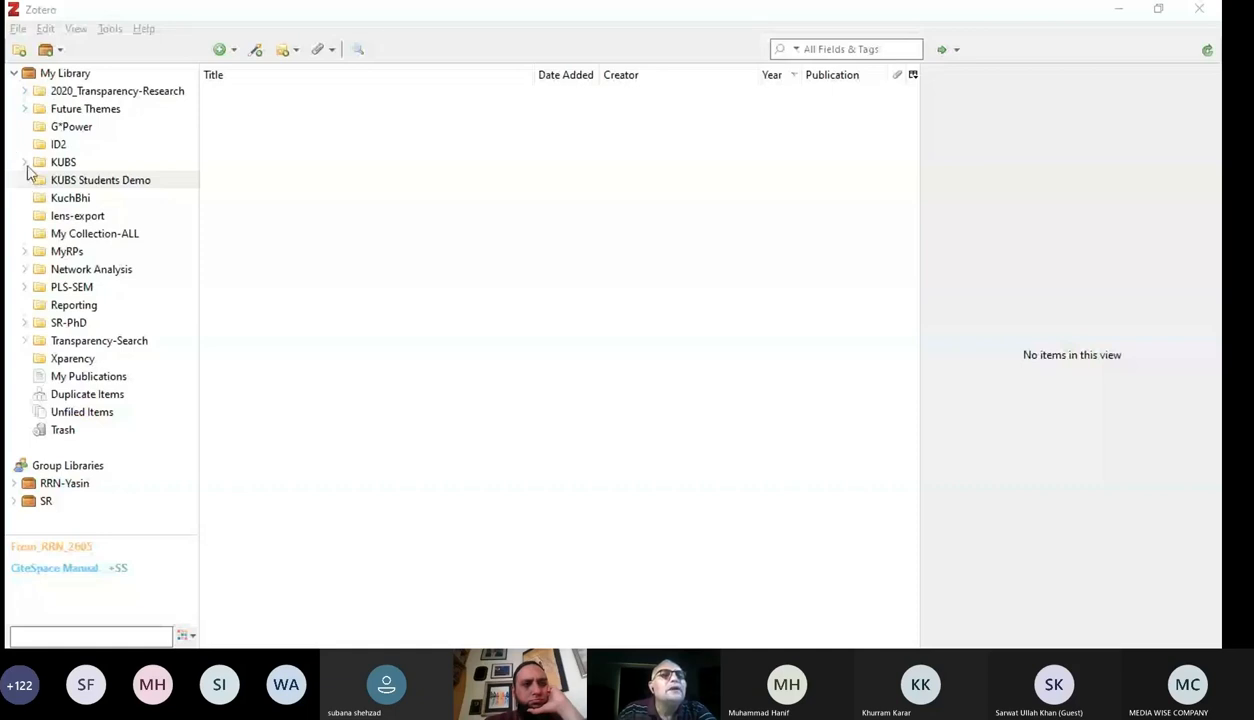
- Examine the subcollections nested under KUBS and PLS-SEM in My Library and those in the SR group library
{"action": "left_click", "coordinate": [24, 163]}
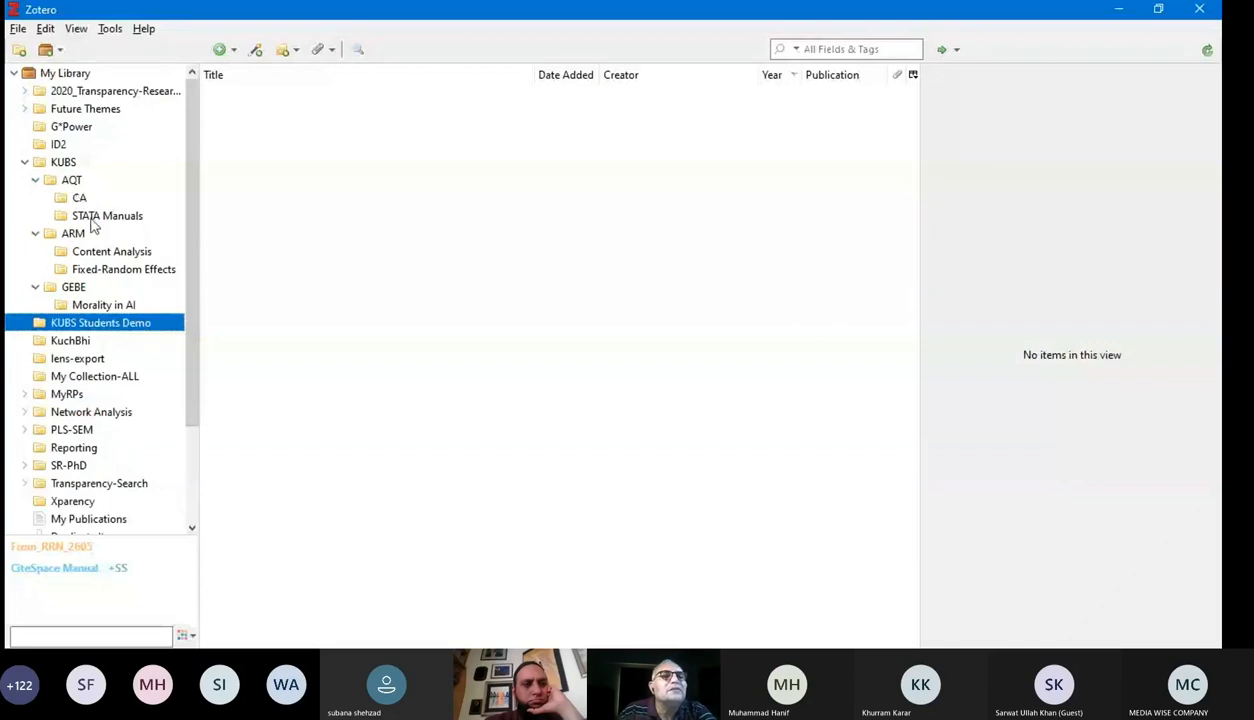
{"action": "left_click", "coordinate": [35, 180]}
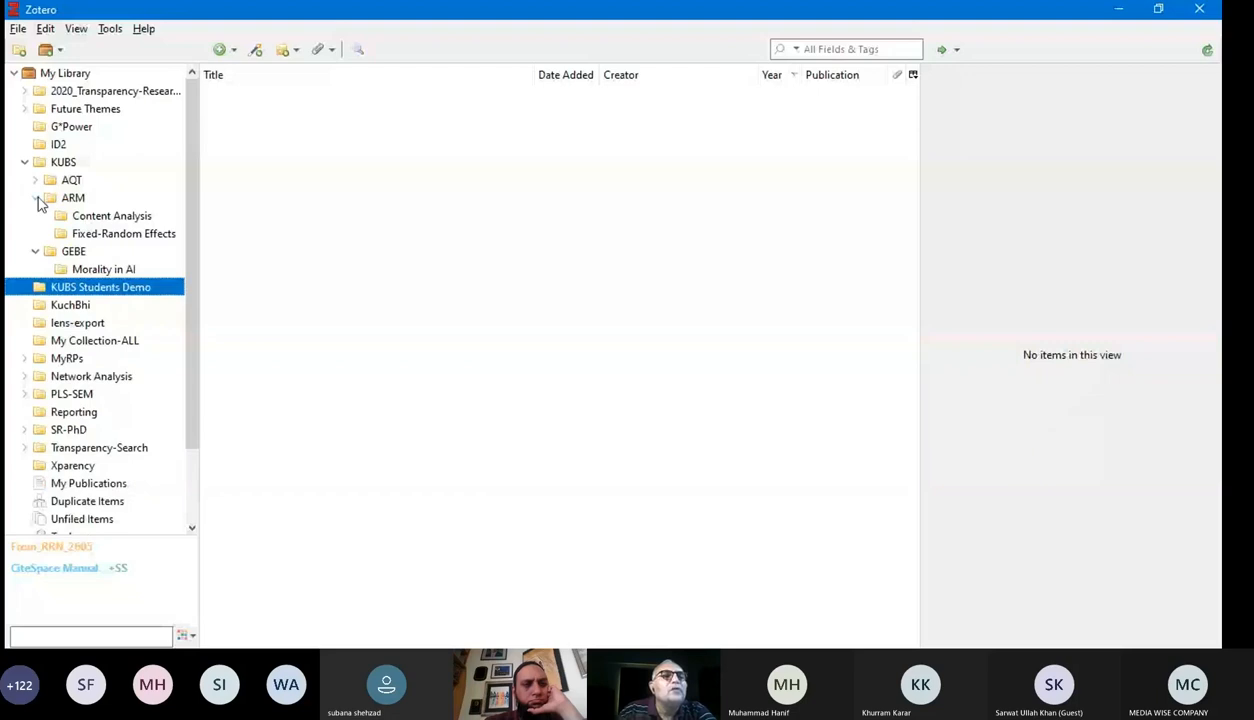
{"action": "left_click", "coordinate": [24, 162]}
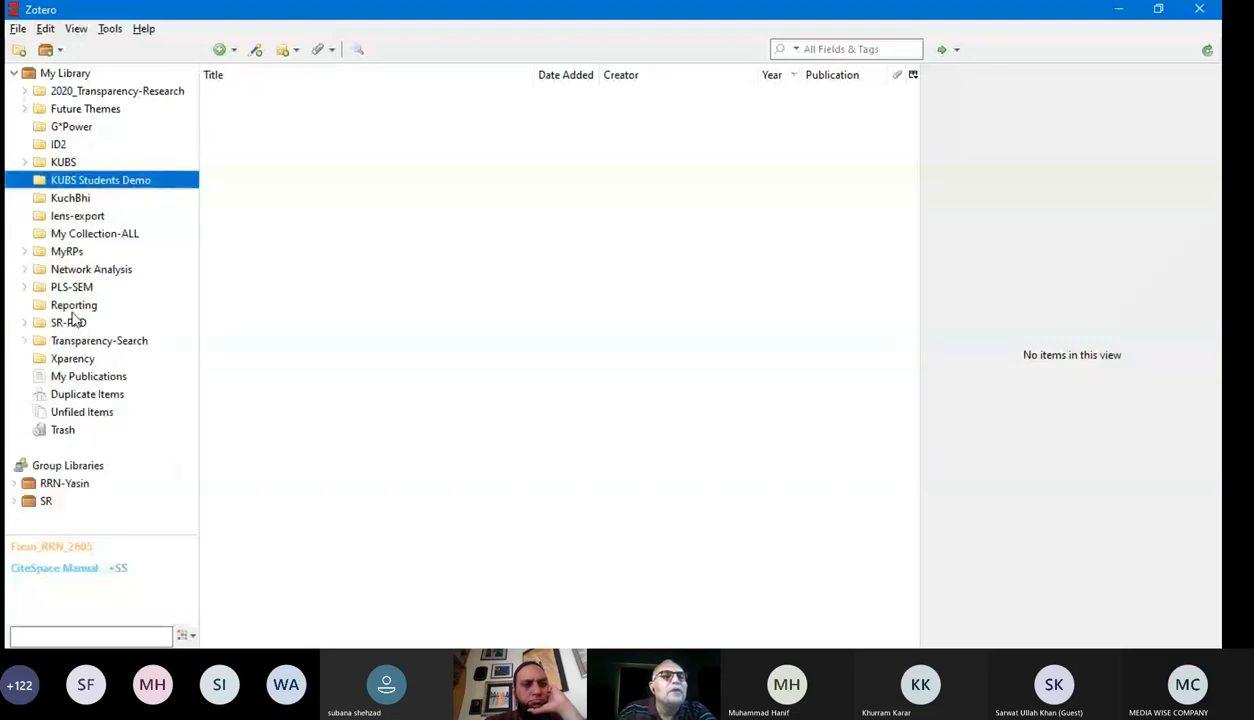
{"action": "left_click", "coordinate": [27, 288]}
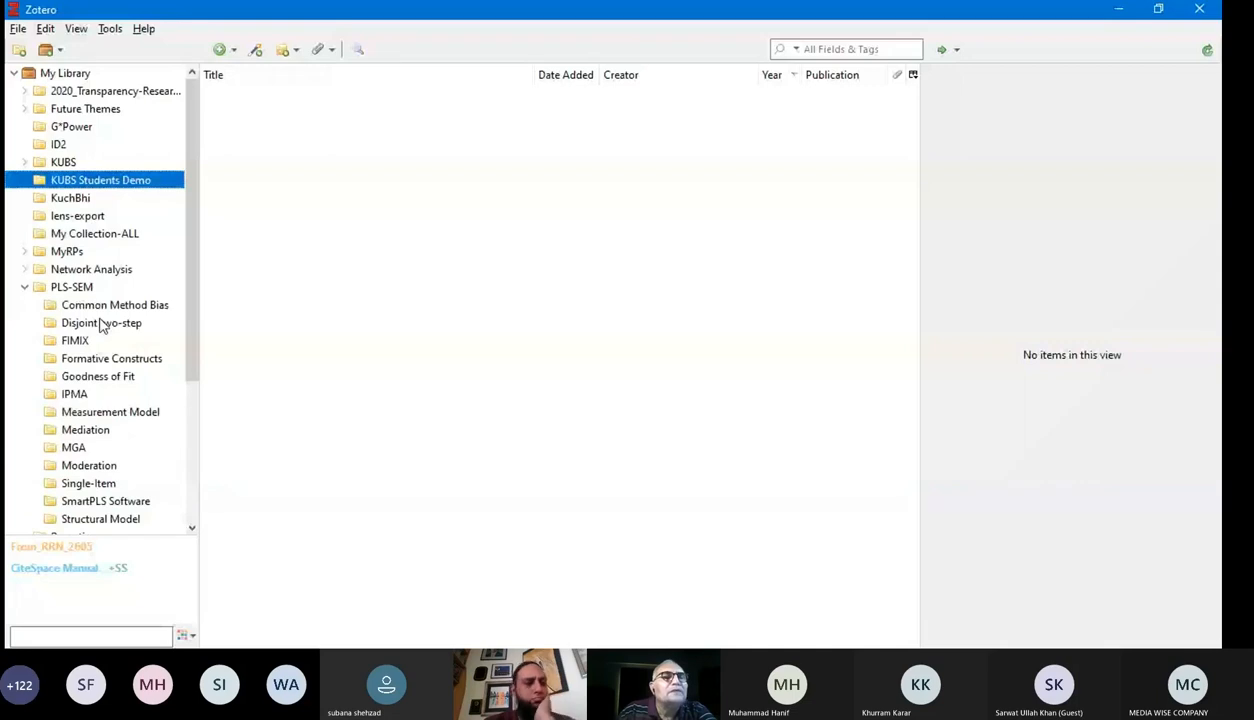
{"action": "left_click", "coordinate": [25, 287]}
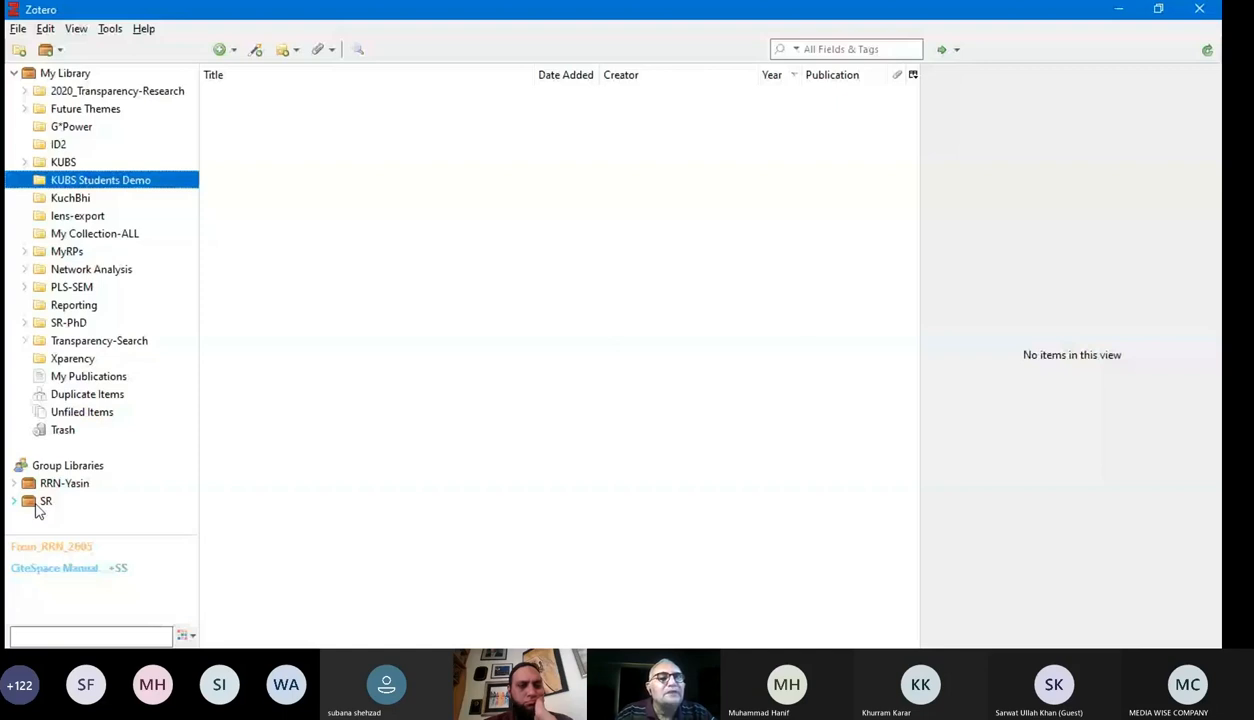
{"action": "left_click", "coordinate": [14, 501]}
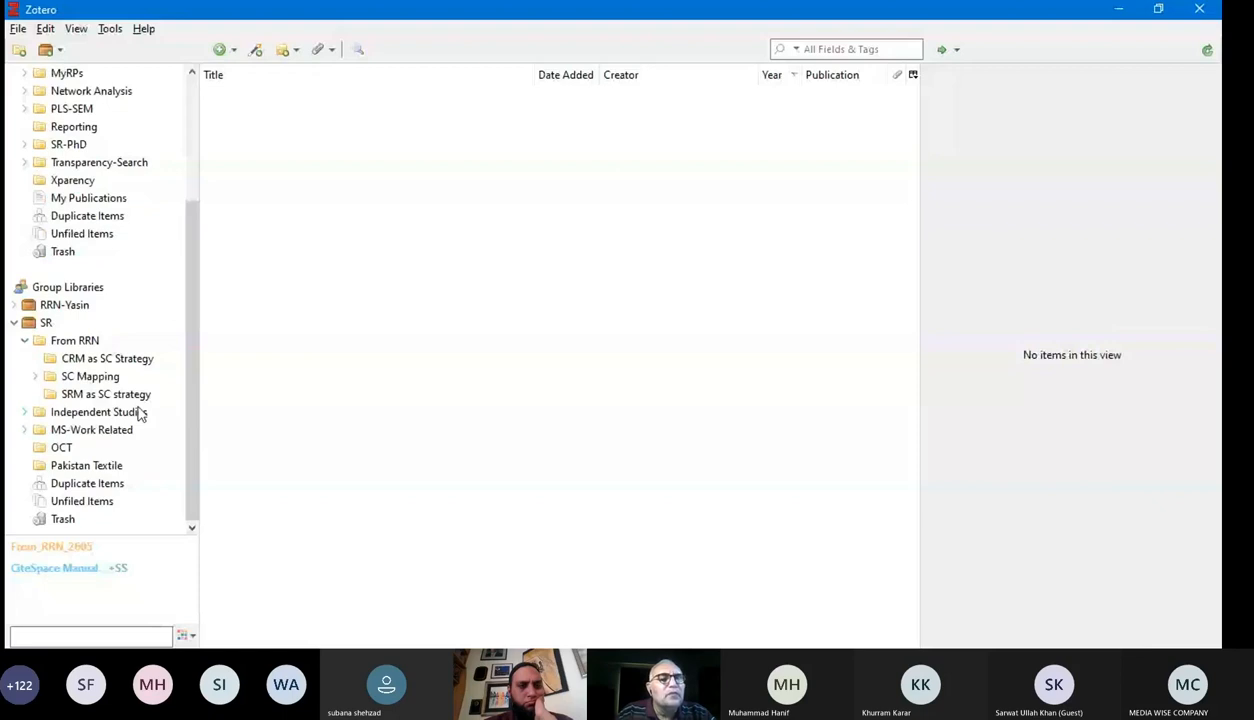
{"action": "left_click", "coordinate": [14, 322]}
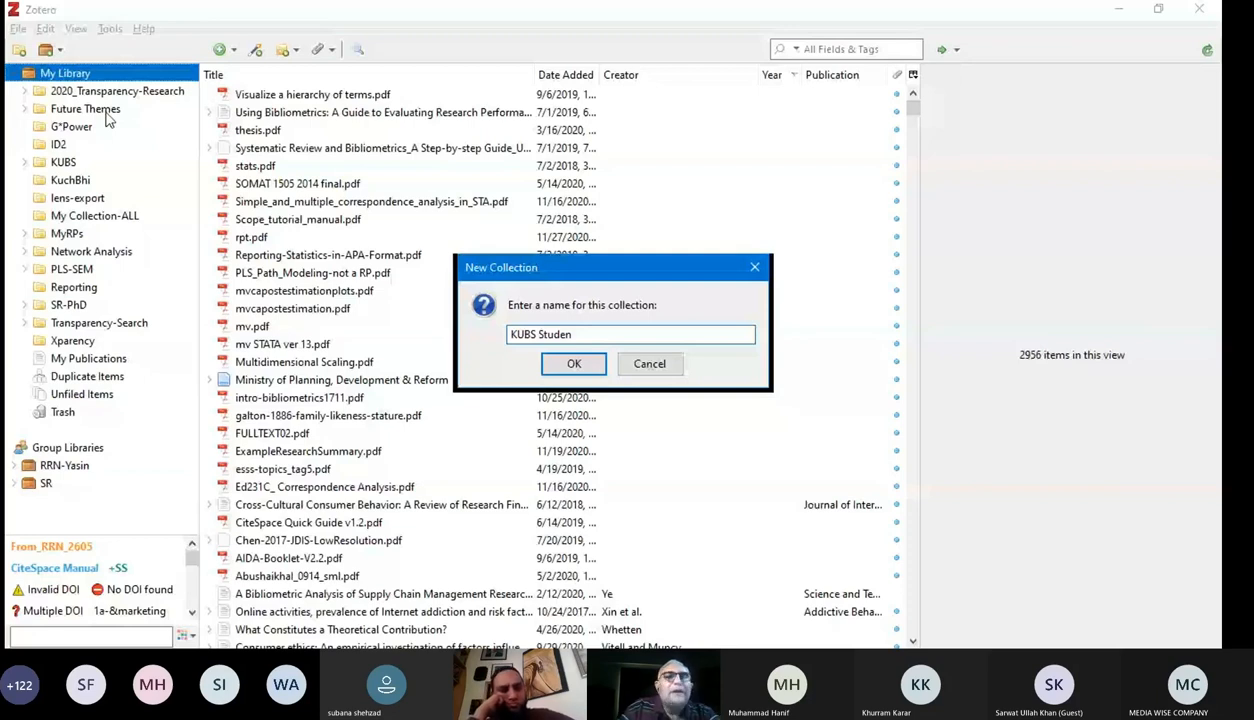
- Name the new My Library collection KUBS Students Demo and create it
{"action": "type", "text": "ts Demo"}
{"action": "key", "text": "Return"}
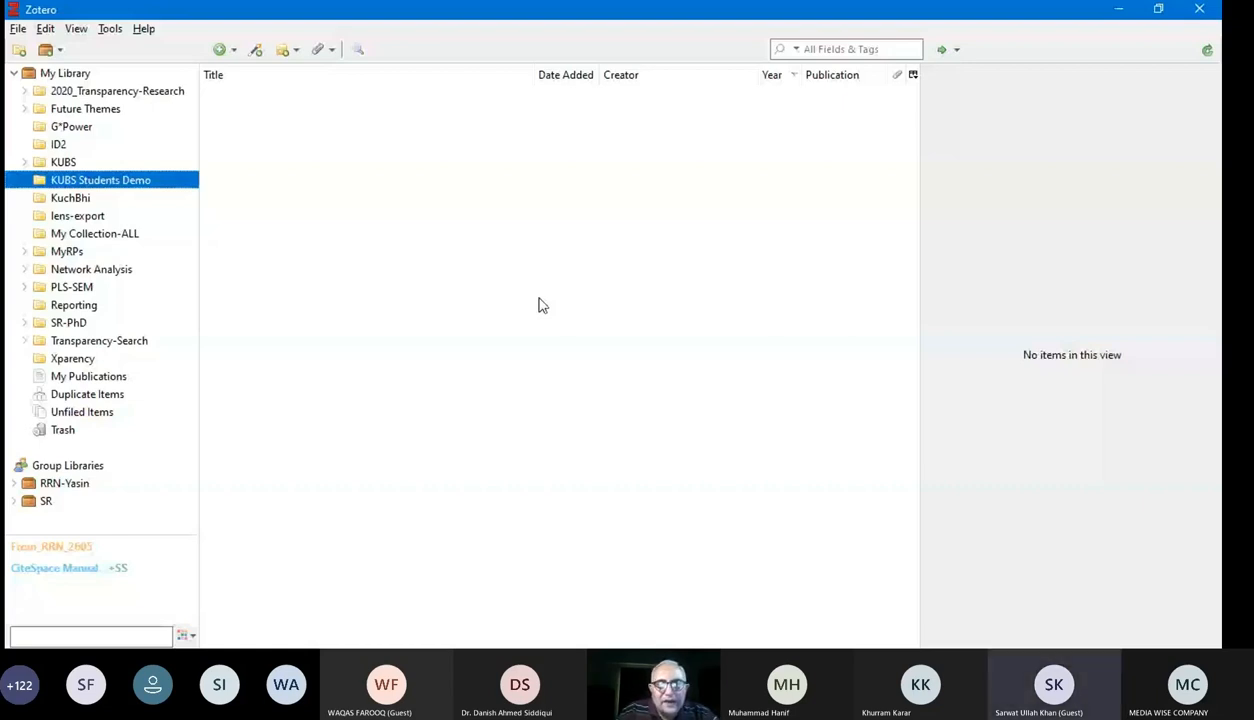
- Review the subcollections of Future Themes and return to the KUBS Students Demo collection
{"action": "left_click", "coordinate": [71, 110]}
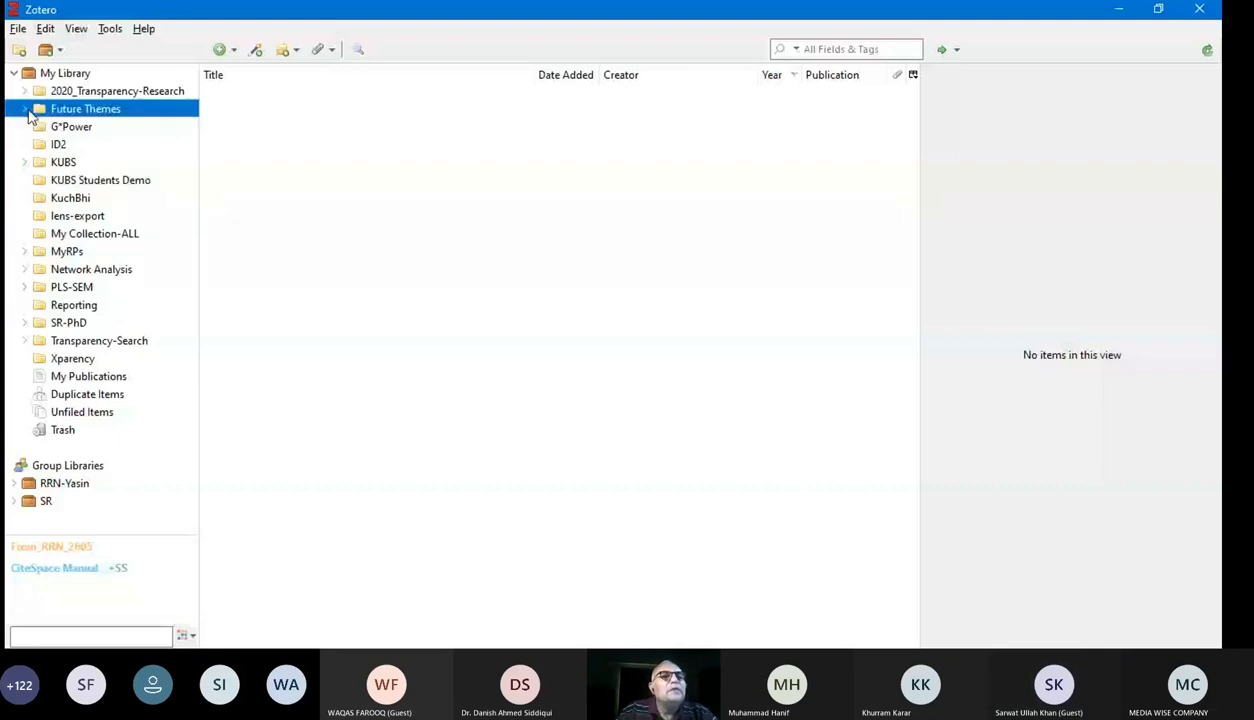
{"action": "left_click", "coordinate": [25, 110]}
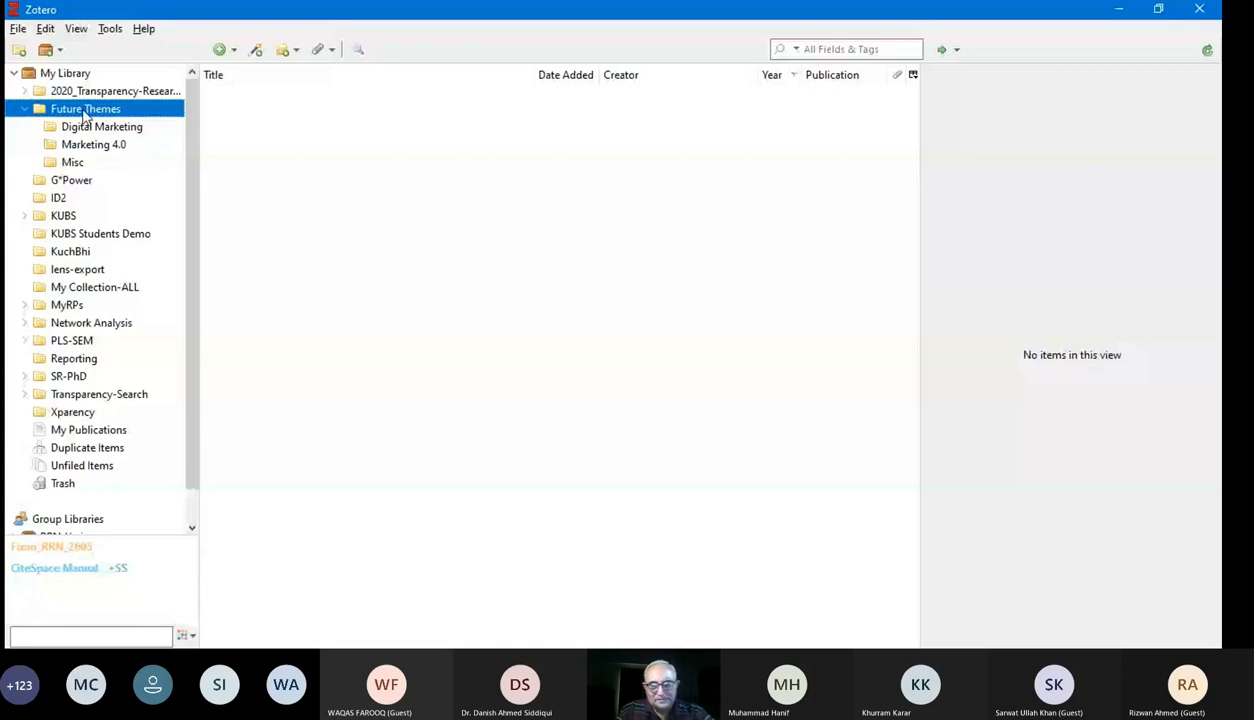
{"action": "left_click", "coordinate": [26, 110]}
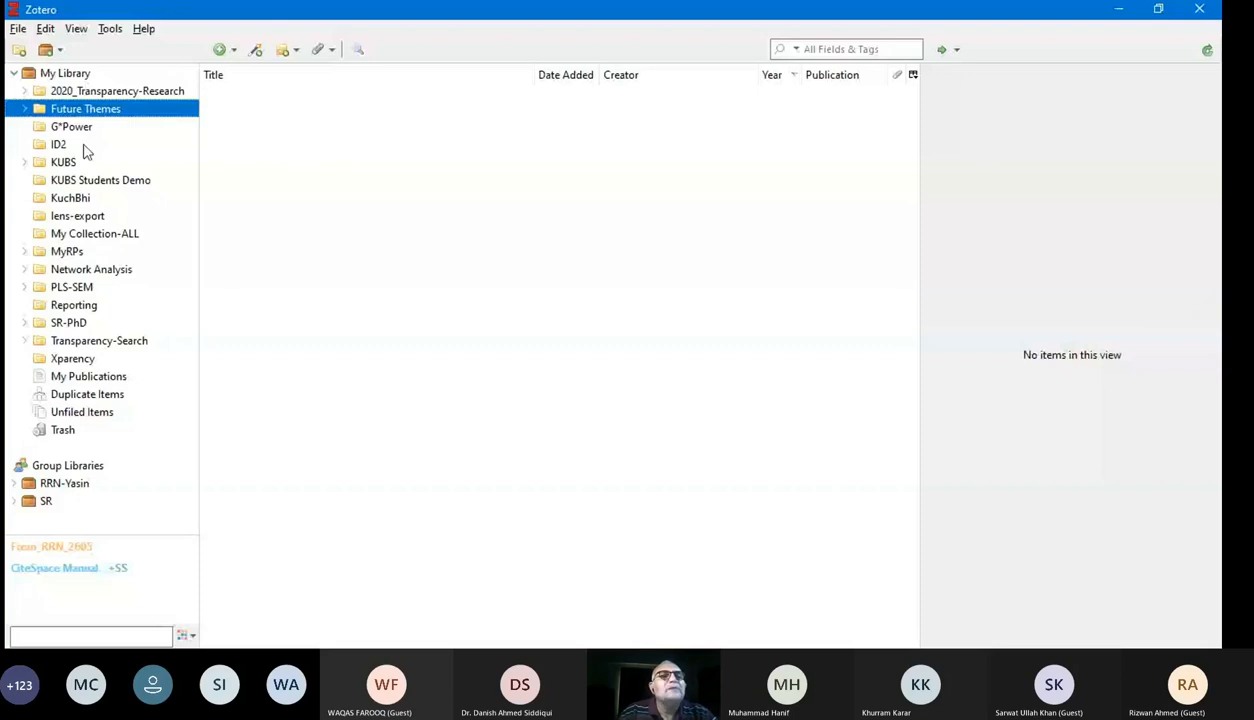
{"action": "left_click", "coordinate": [86, 182]}
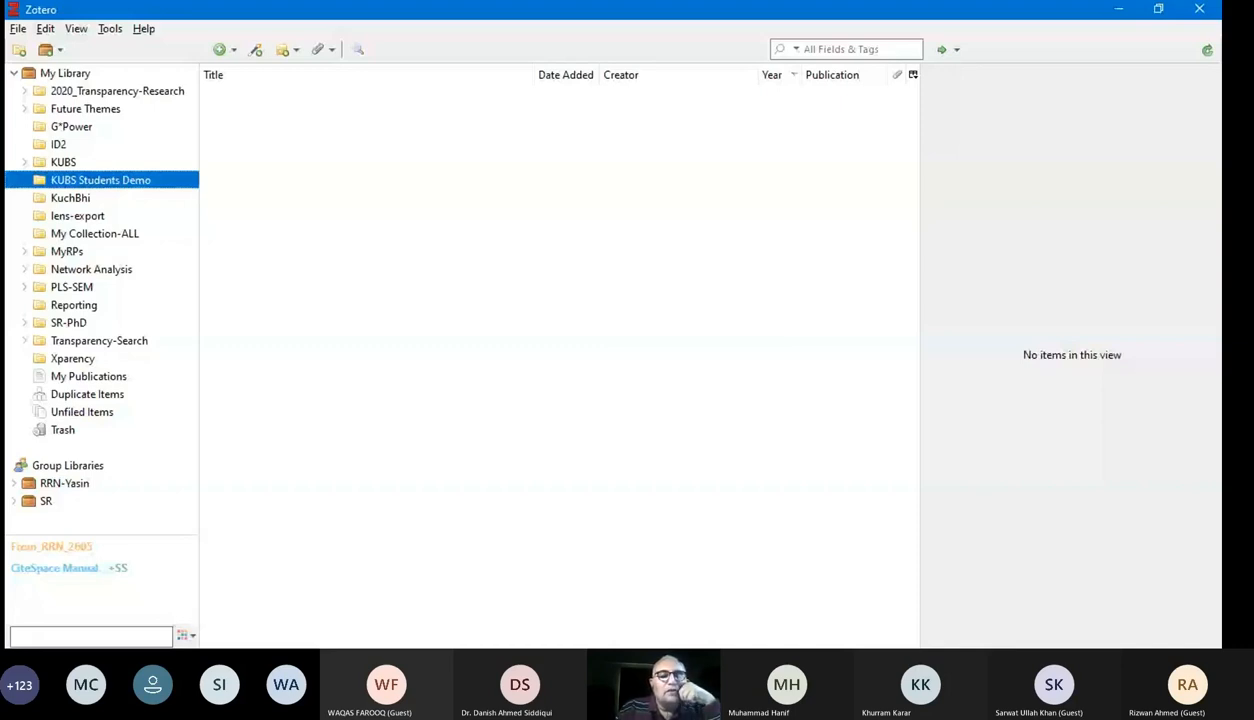
- Switch to Google Scholar in Chrome and limit the cultural intelligence results to articles since 2016
{"action": "key", "text": "alt+Tab"}
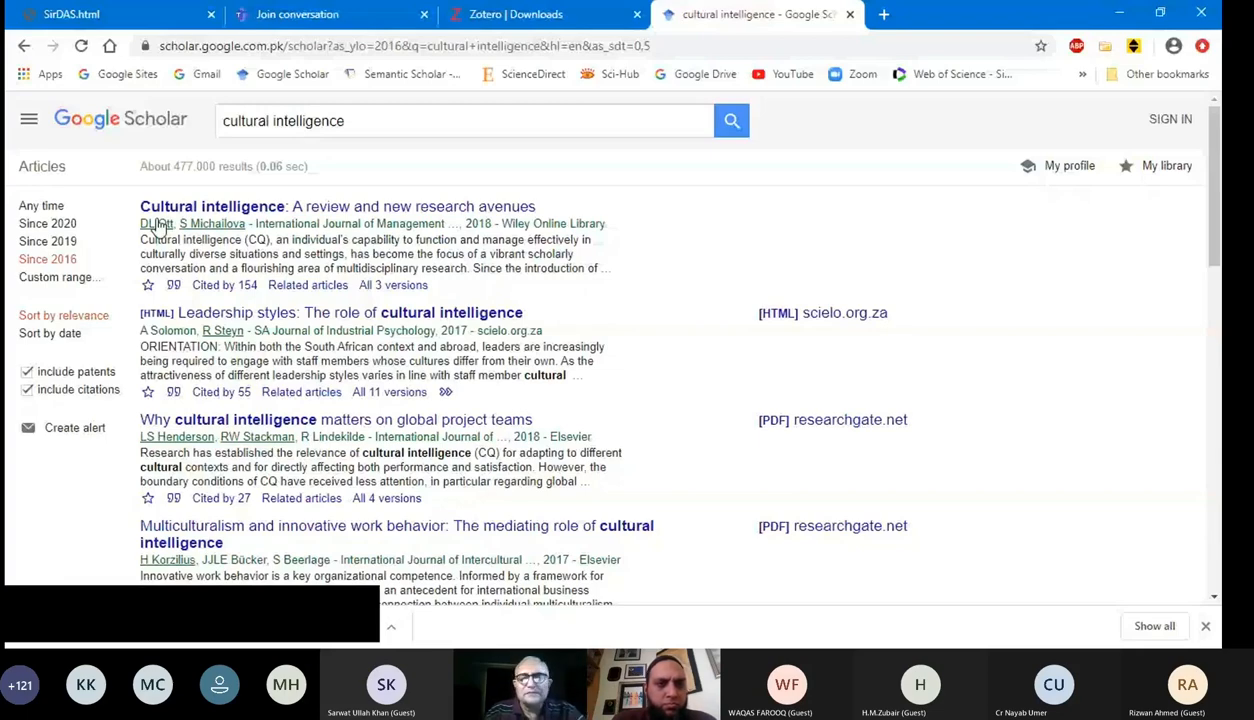
{"action": "left_click", "coordinate": [43, 261]}
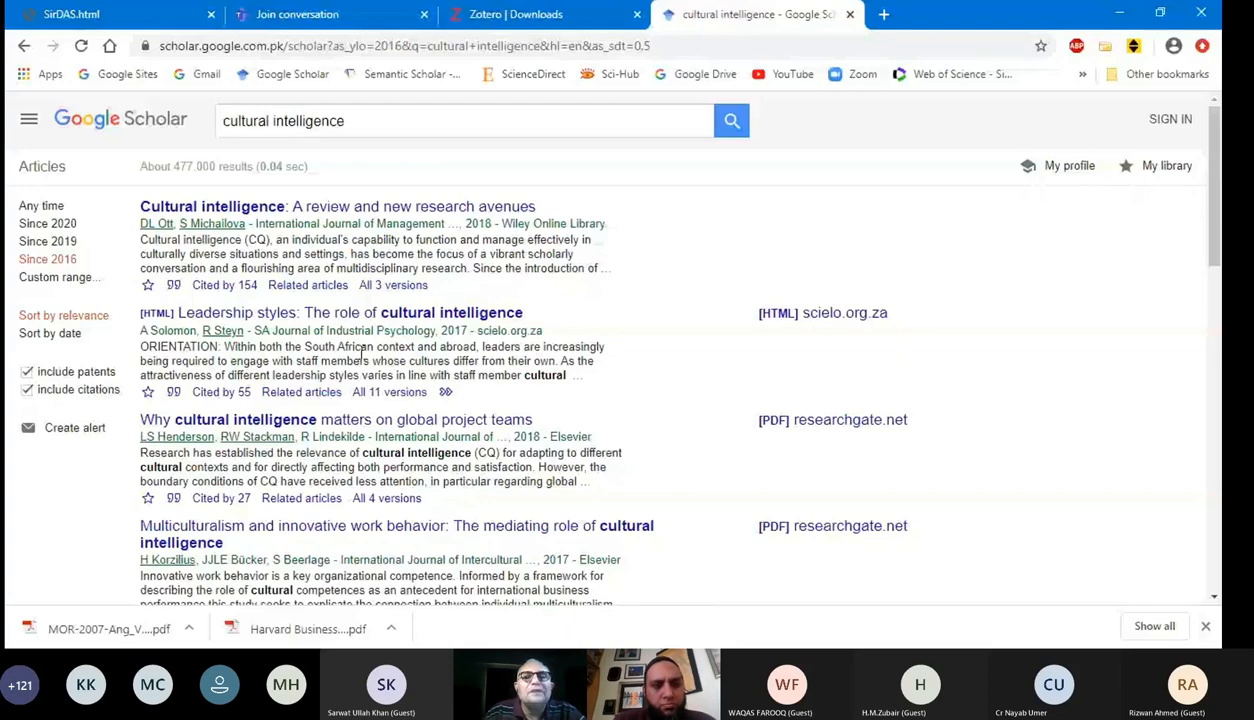
- Try to open the article "Cultural intelligence: A review and new research avenues" in a separate tab and close that tab
{"action": "middle_click", "coordinate": [437, 213]}
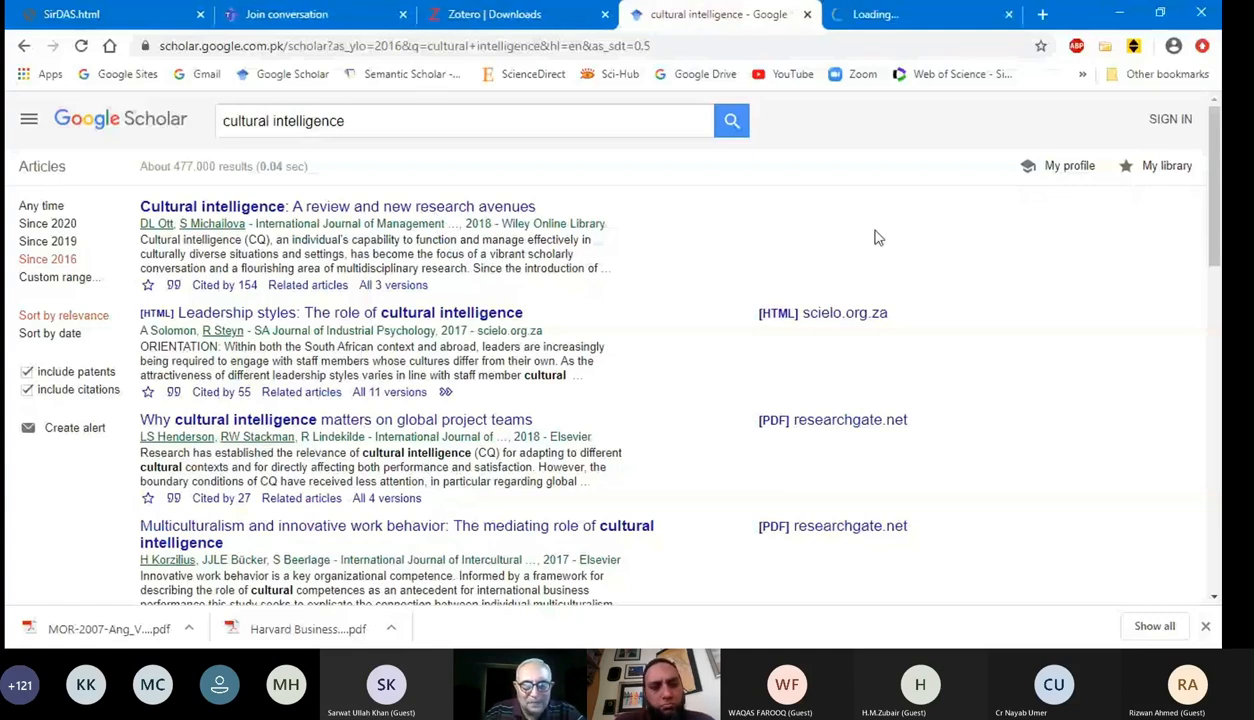
{"action": "left_click", "coordinate": [877, 17]}
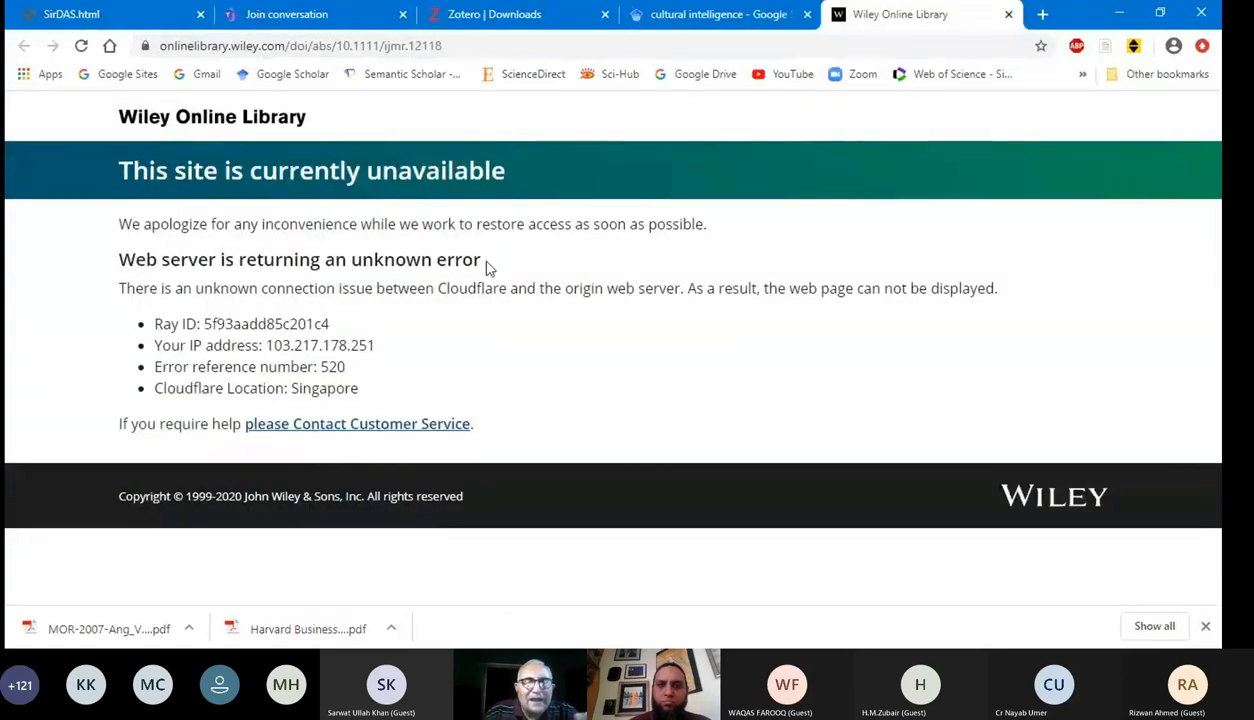
{"action": "left_click", "coordinate": [1008, 15]}
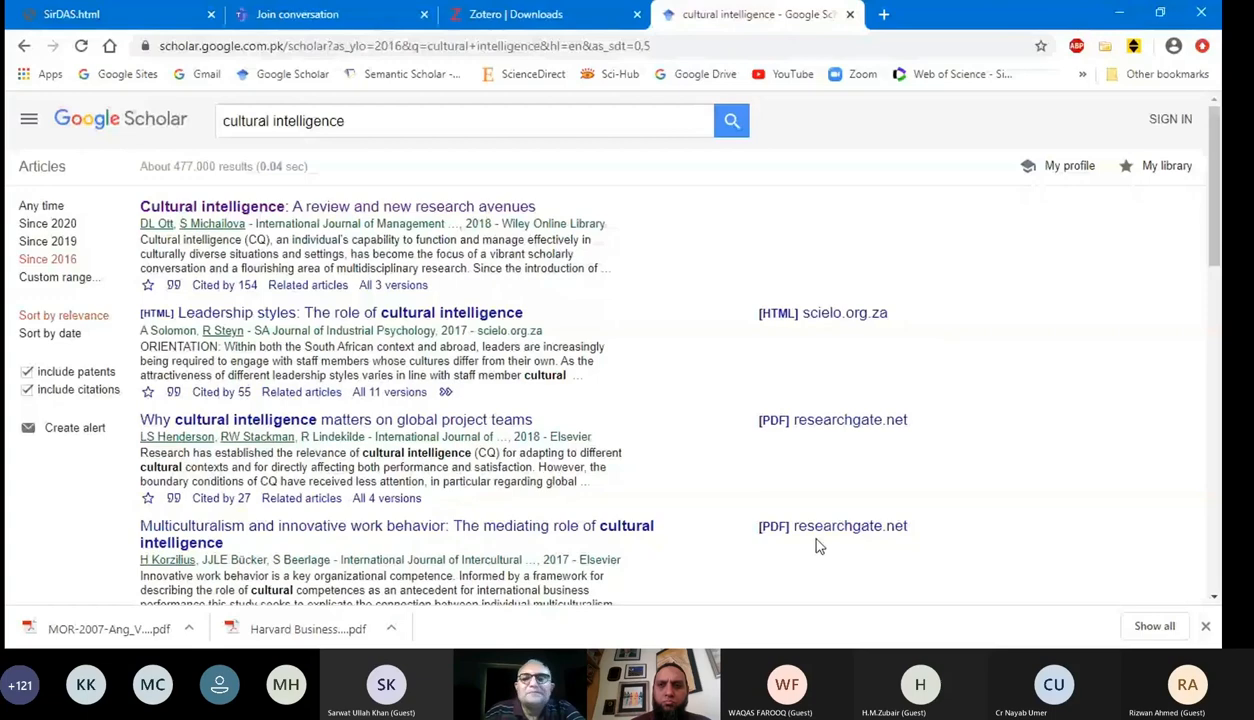
- Open the ResearchGate PDF of "Why cultural intelligence matters on global project teams" in a new tab and download it
{"action": "right_click", "coordinate": [816, 427]}
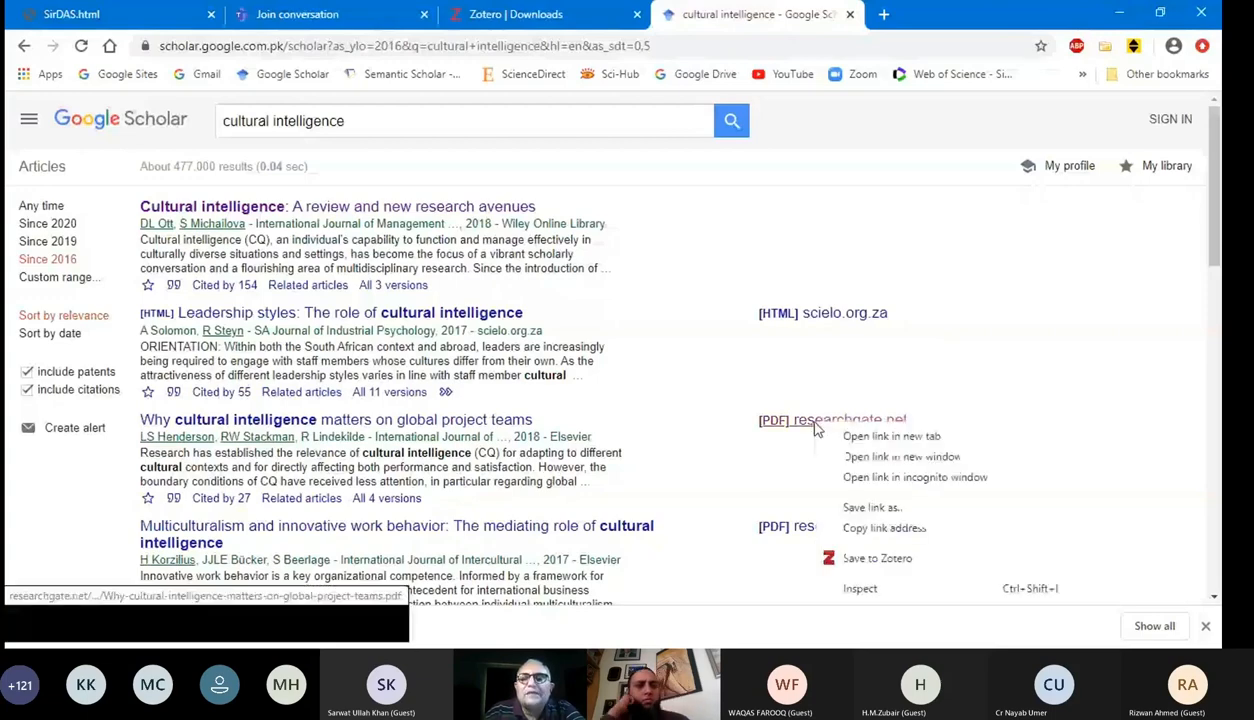
{"action": "left_click", "coordinate": [889, 436]}
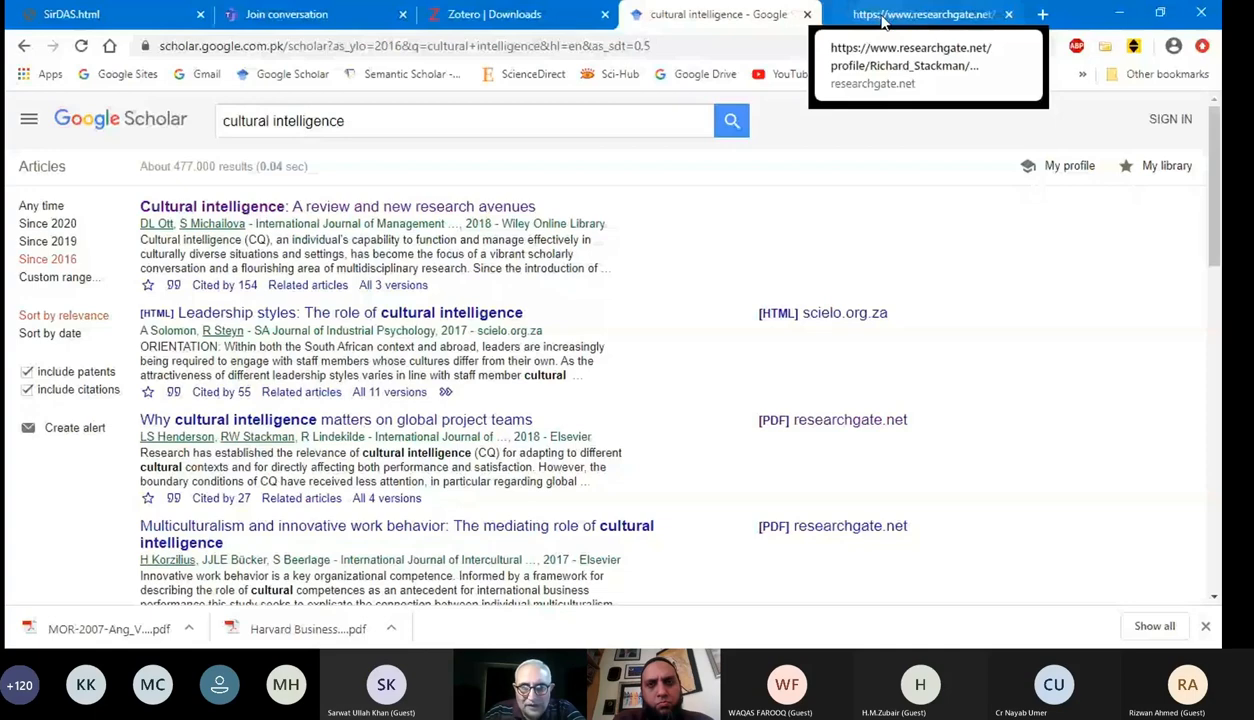
{"action": "left_click", "coordinate": [884, 15]}
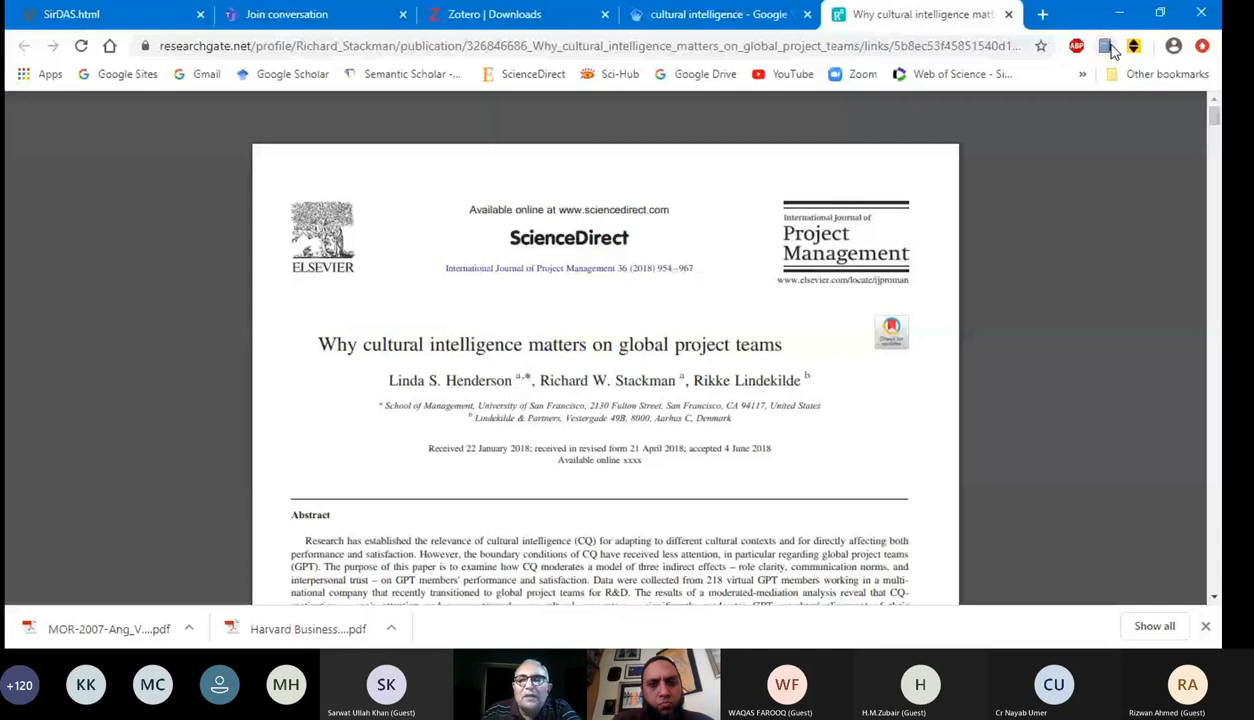
{"action": "mouse_move", "coordinate": [1071, 118]}
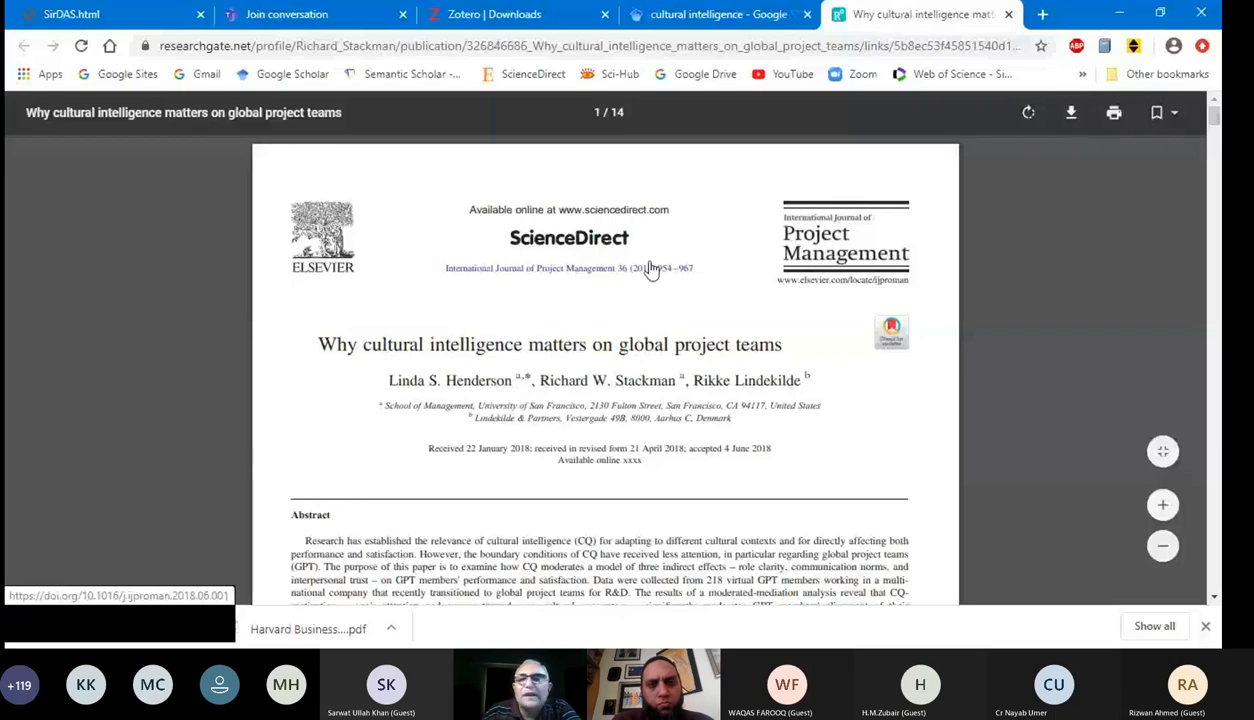
{"action": "left_click", "coordinate": [1071, 118]}
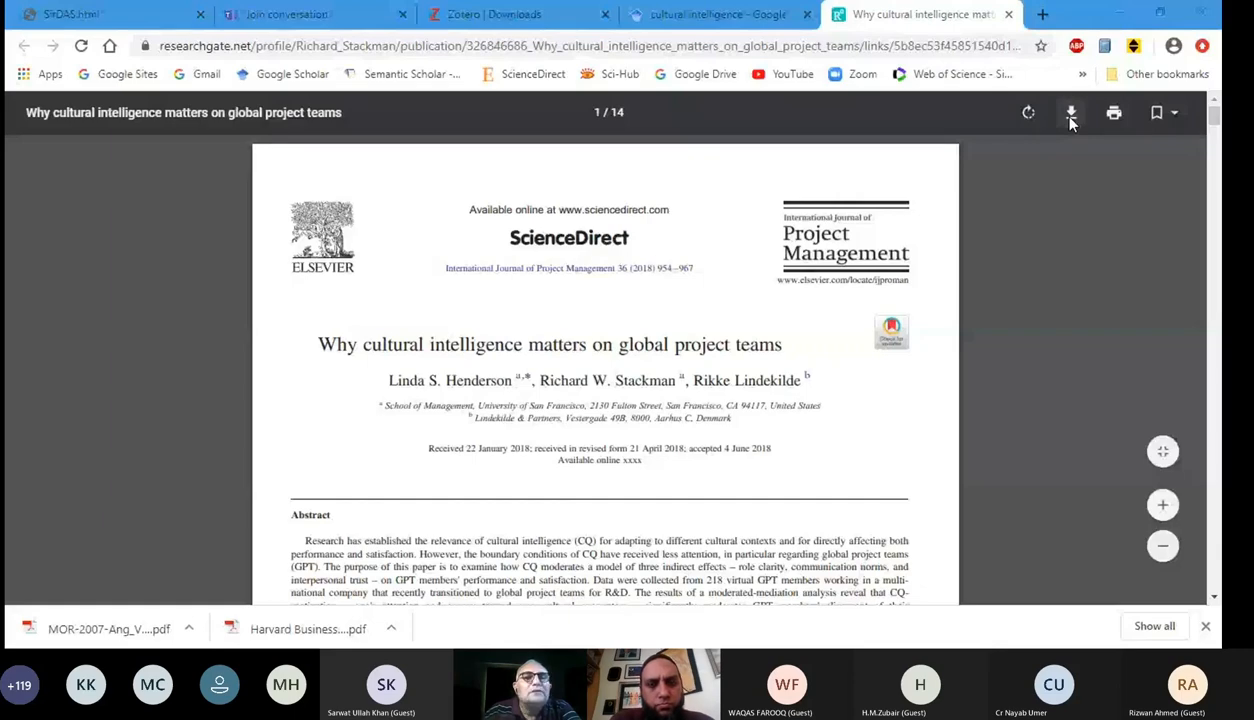
{"action": "left_click", "coordinate": [463, 399]}
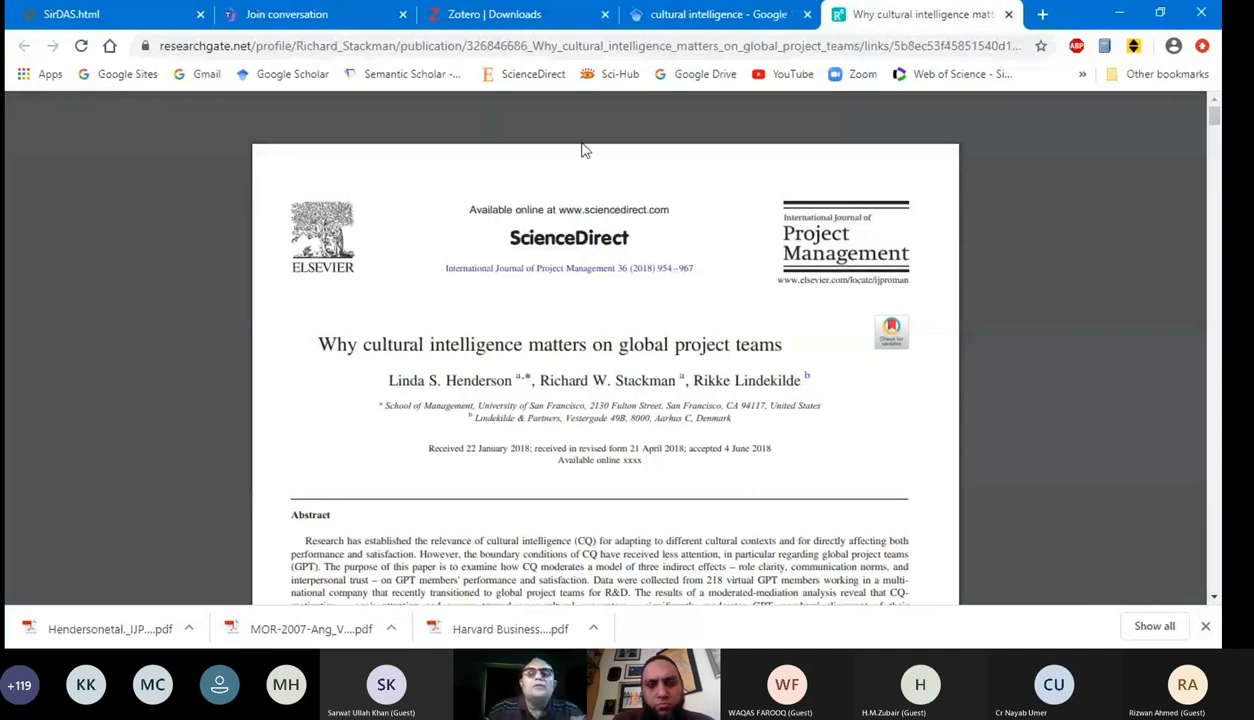
{"action": "mouse_move", "coordinate": [560, 155]}
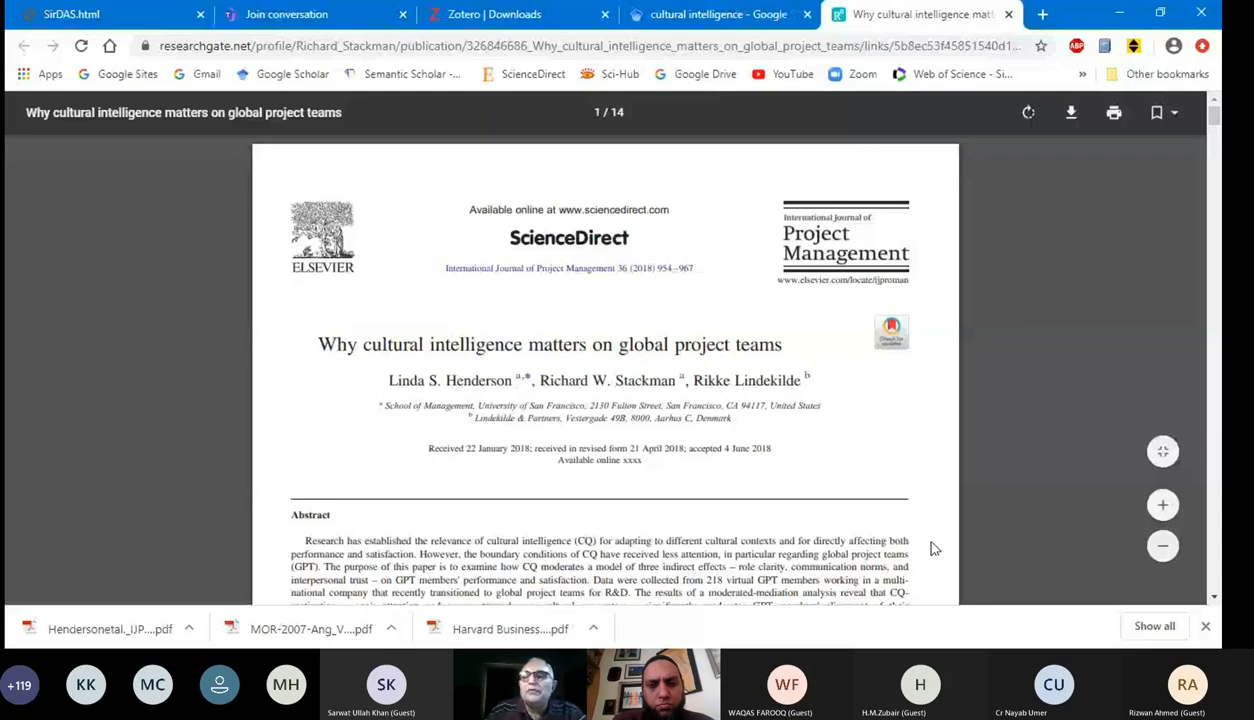
- Switch to Zotero and store a copy of Hendersonetal._IJPM_2018 from Downloads in the KUBS Students Demo collection
{"action": "left_click", "coordinate": [1101, 621]}
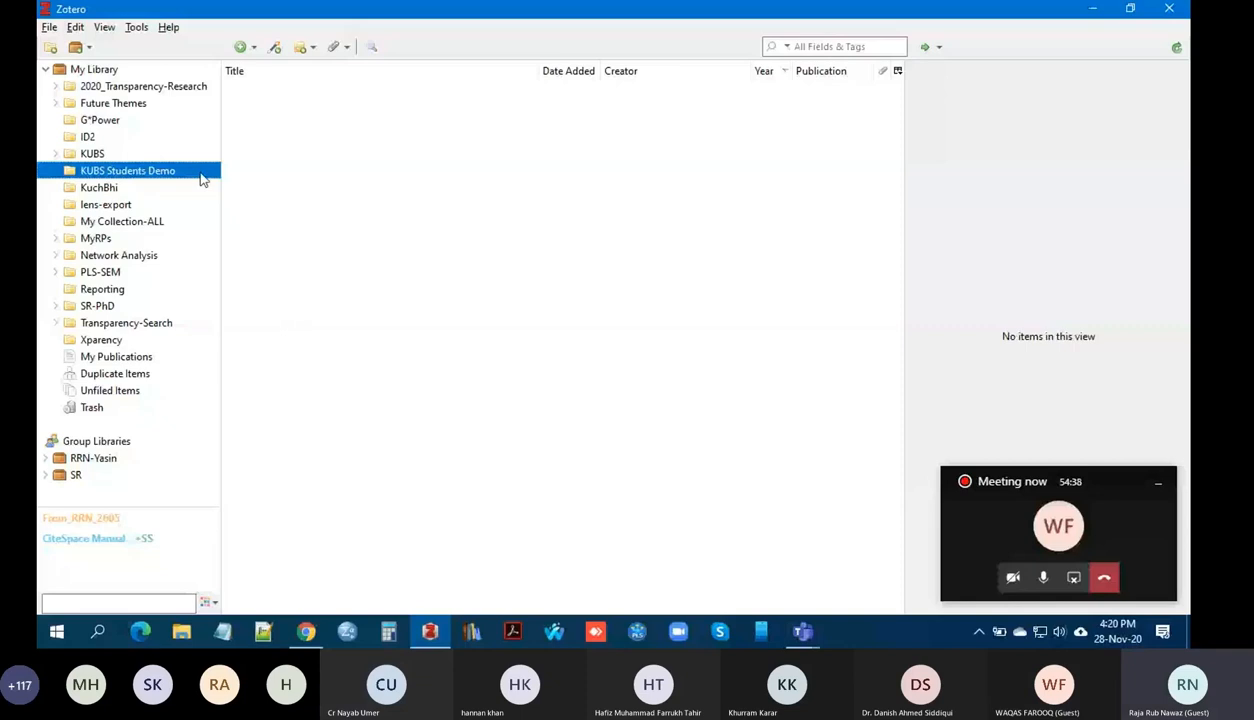
{"action": "left_click", "coordinate": [254, 50]}
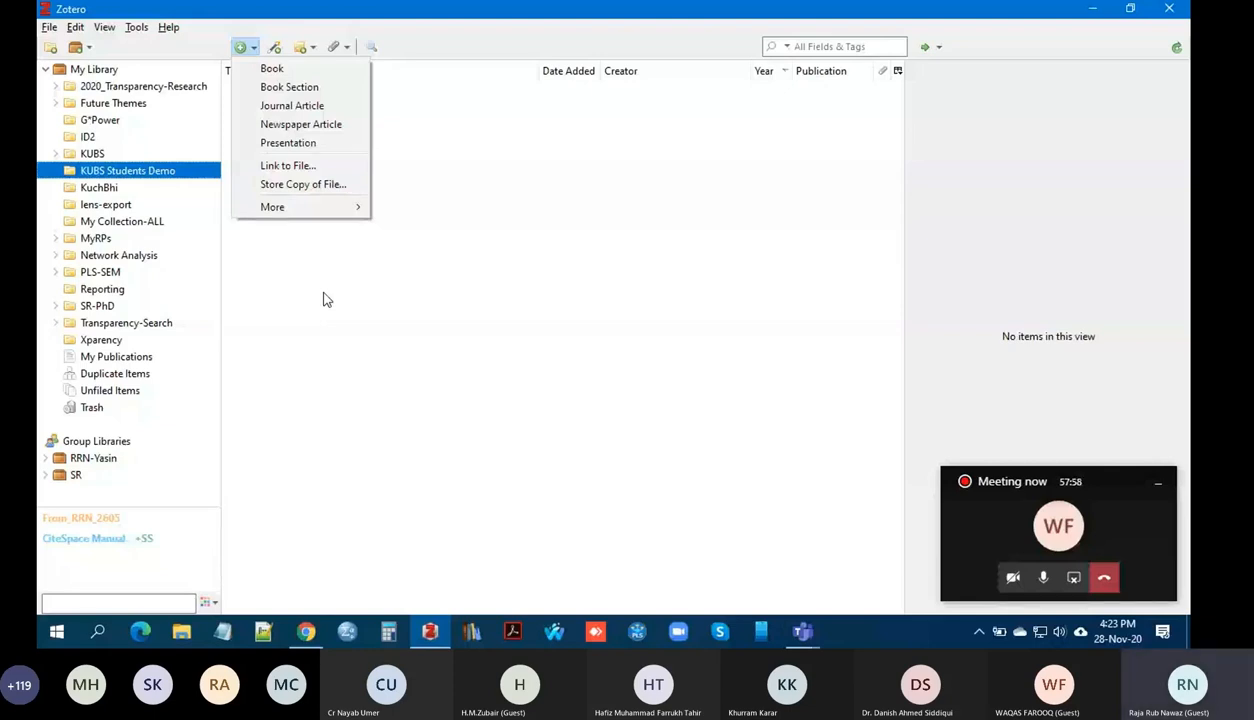
{"action": "left_click", "coordinate": [303, 185]}
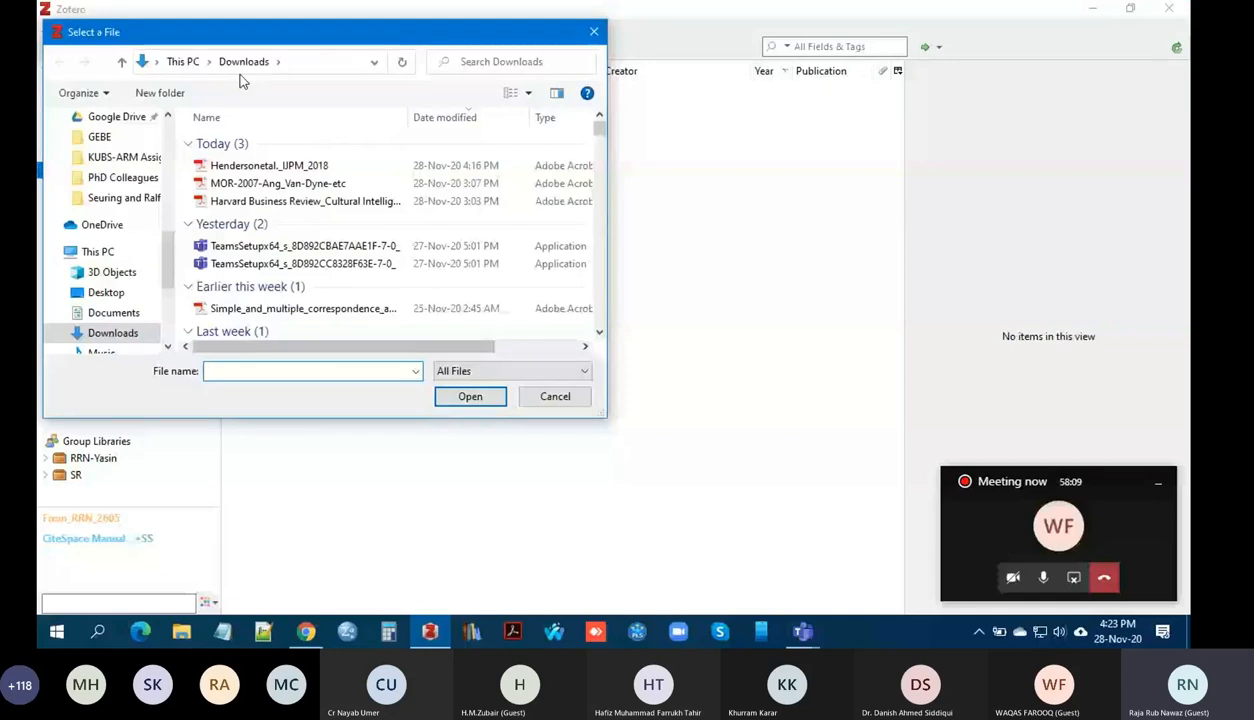
{"action": "left_click", "coordinate": [269, 165]}
{"action": "left_click", "coordinate": [470, 398]}
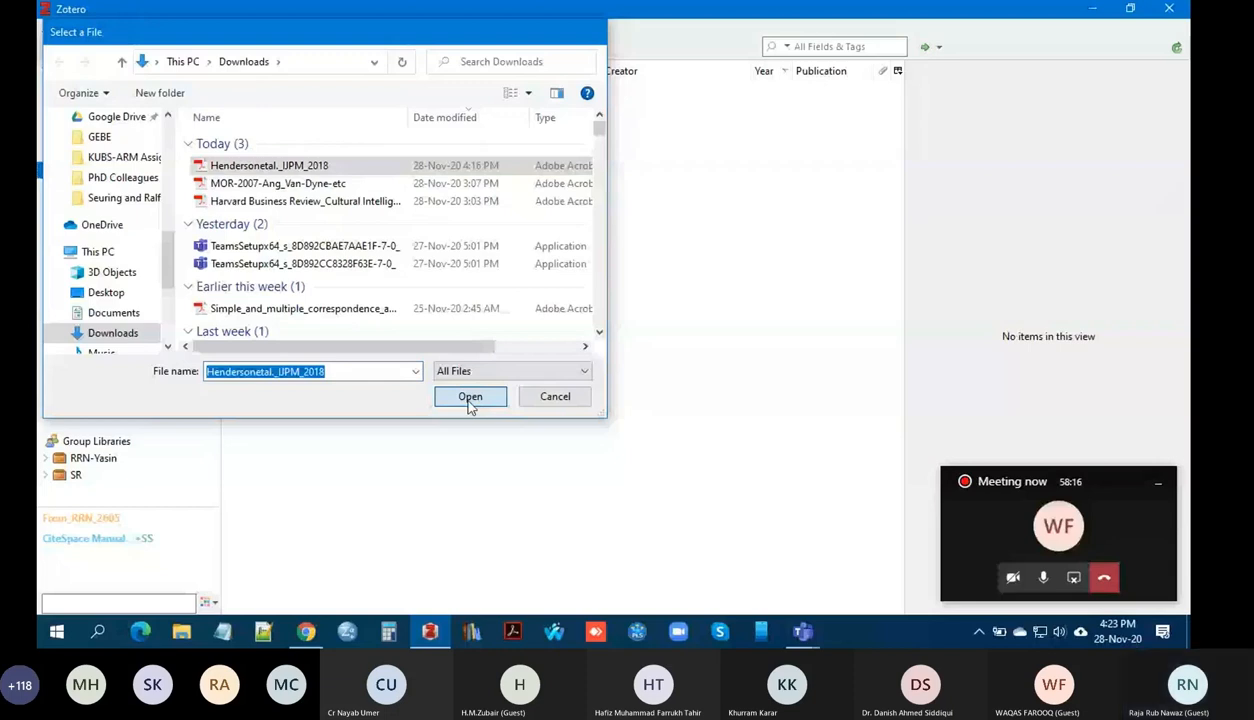
{"action": "left_click", "coordinate": [470, 397]}
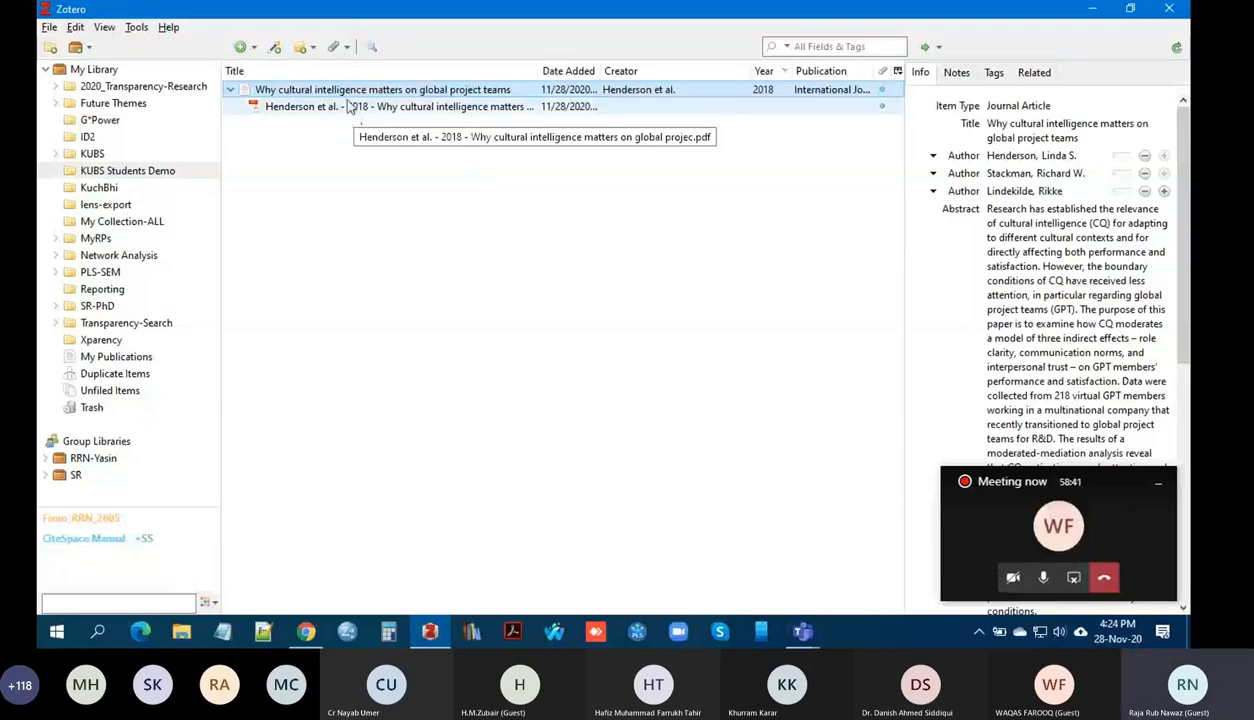
- Review the added article's metadata, from the abstract and publication details to the URL, and check its author names
{"action": "scroll", "coordinate": [1068, 216], "scroll_direction": "down", "scroll_amount": 4}
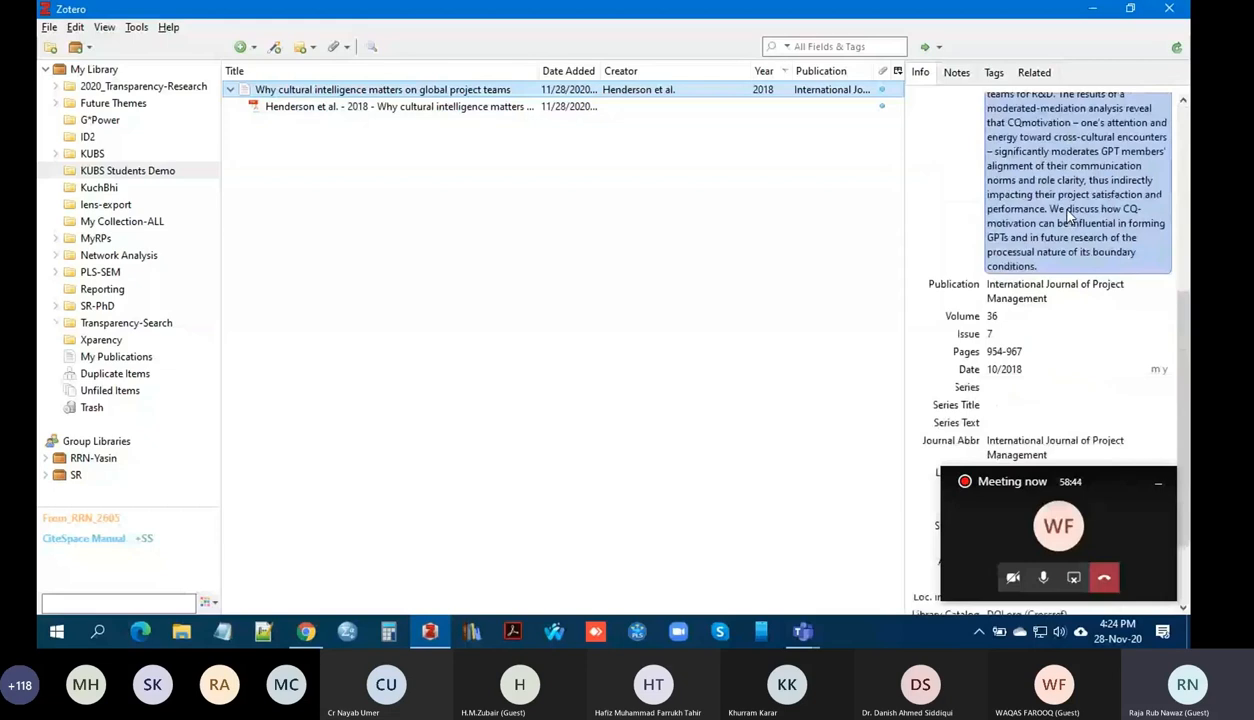
{"action": "scroll", "coordinate": [1068, 216], "scroll_direction": "down", "scroll_amount": 2}
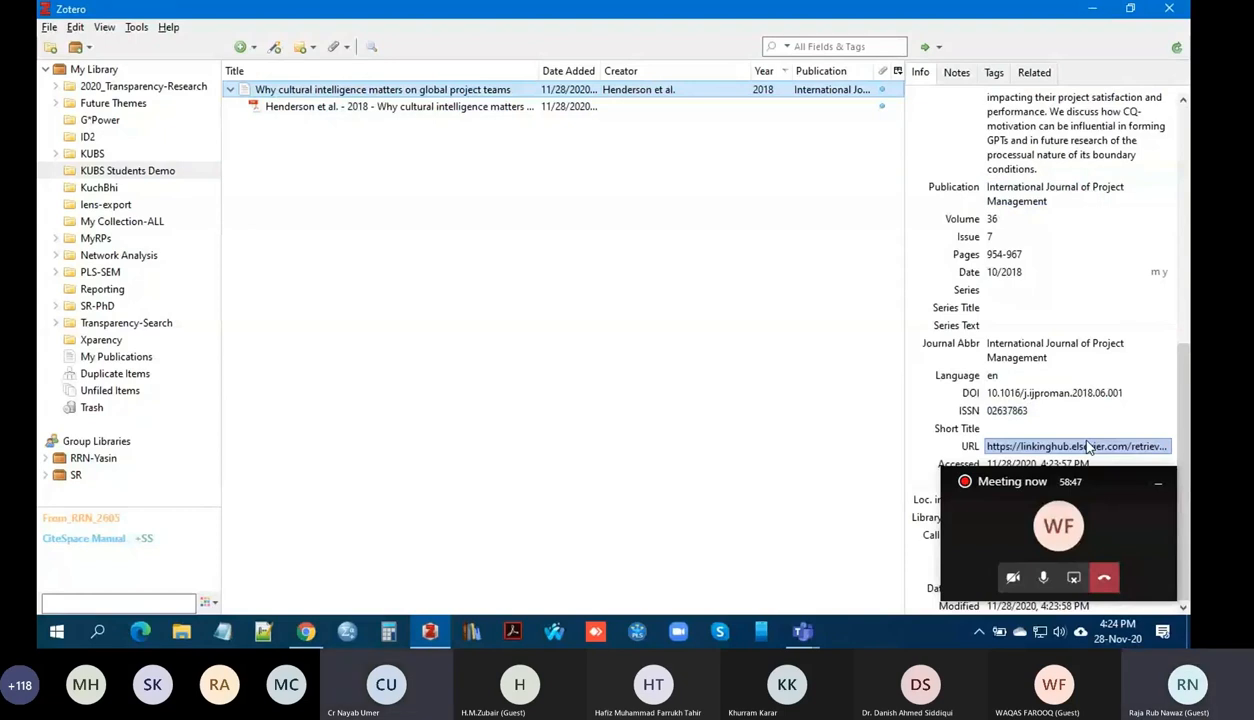
{"action": "scroll", "coordinate": [1090, 447], "scroll_direction": "up", "scroll_amount": 8}
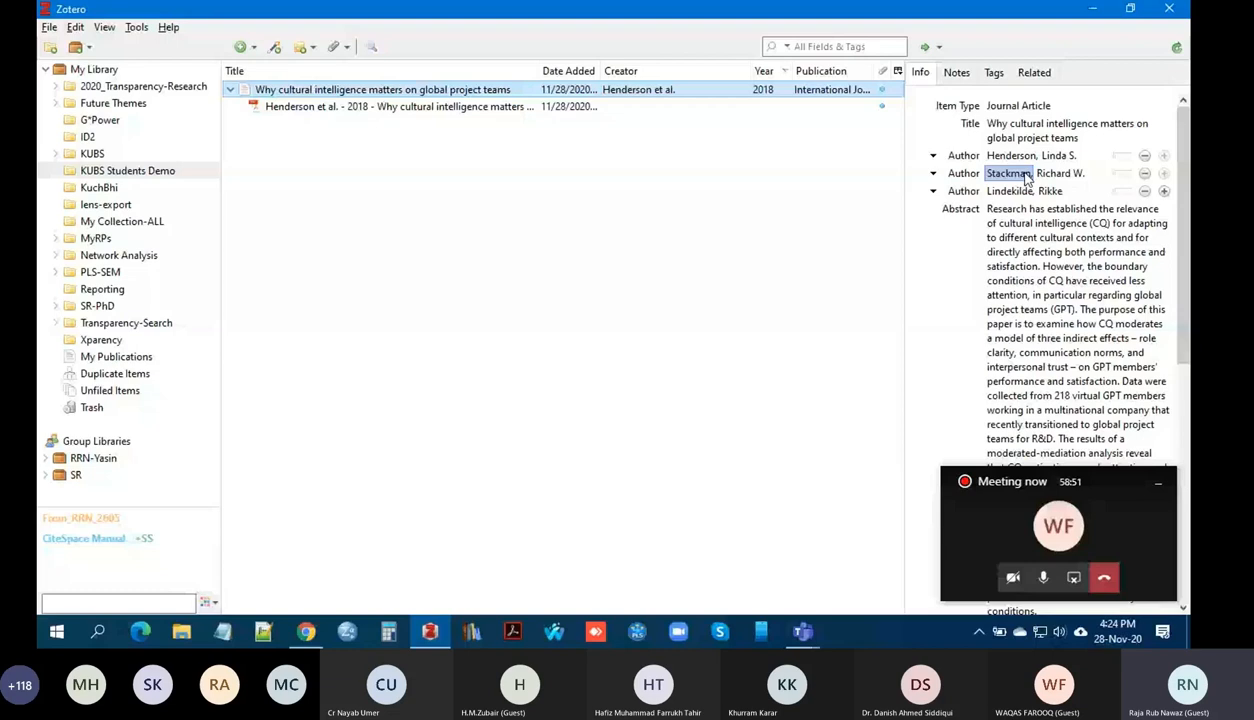
{"action": "left_click", "coordinate": [1050, 192]}
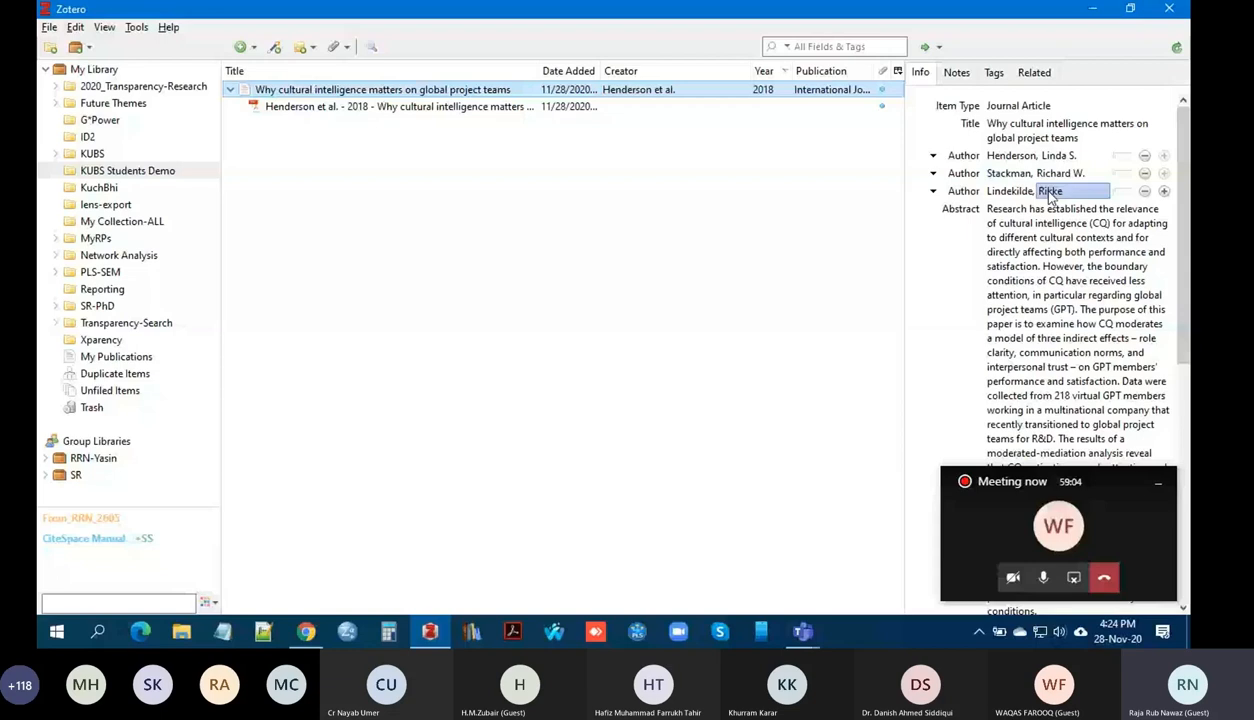
{"action": "left_click", "coordinate": [1012, 156]}
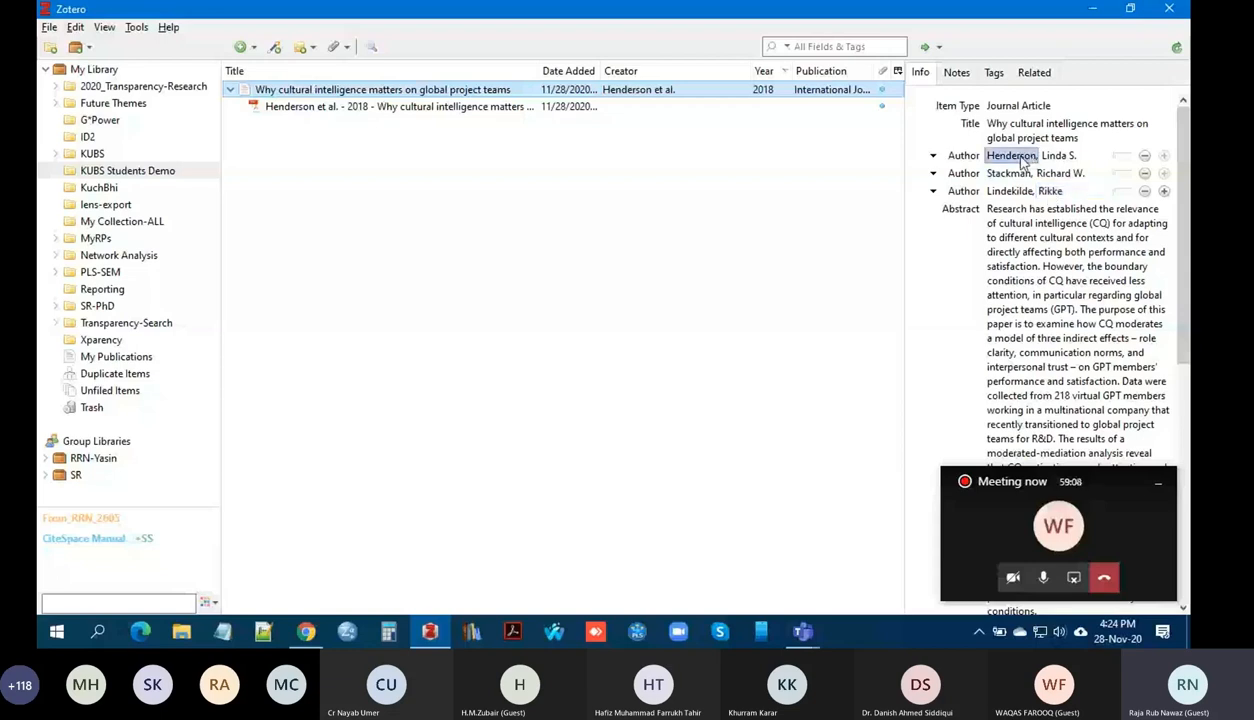
{"action": "left_click", "coordinate": [1050, 192]}
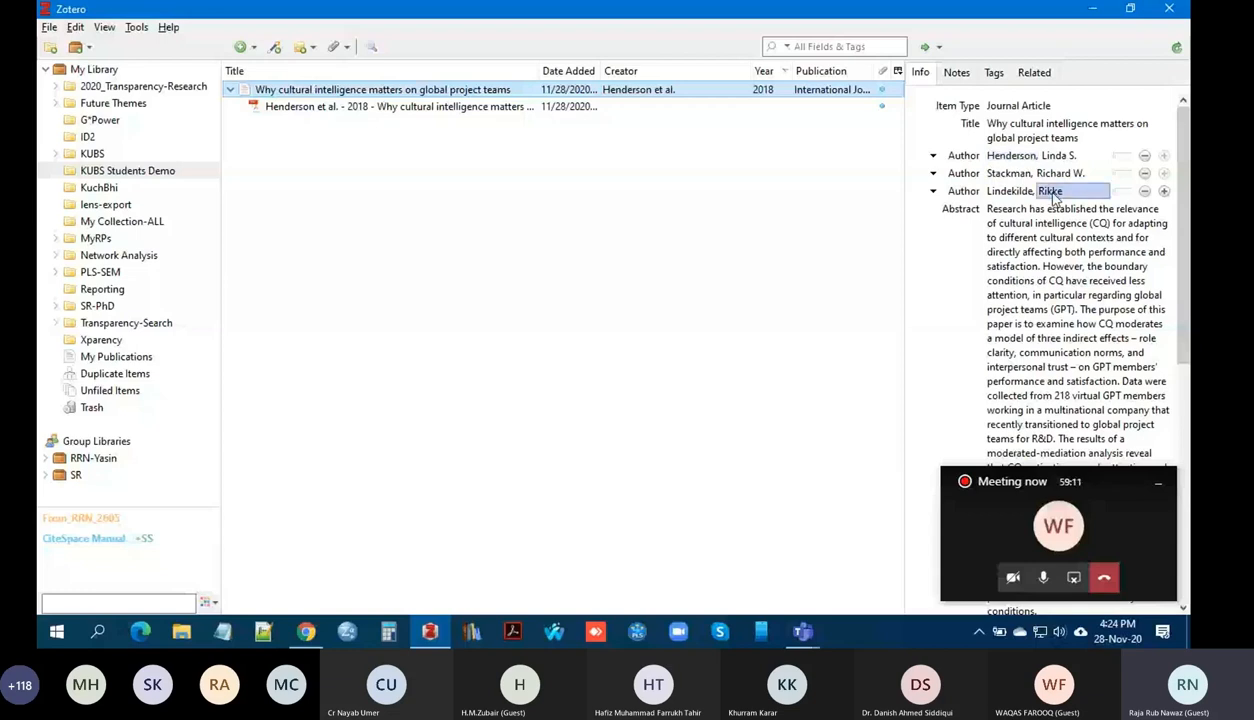
- Examine the article's author names, full abstract, and publication details, then select its attached PDF
{"action": "left_click", "coordinate": [1008, 157]}
{"action": "left_click", "coordinate": [1060, 193]}
{"action": "left_click", "coordinate": [1056, 277]}
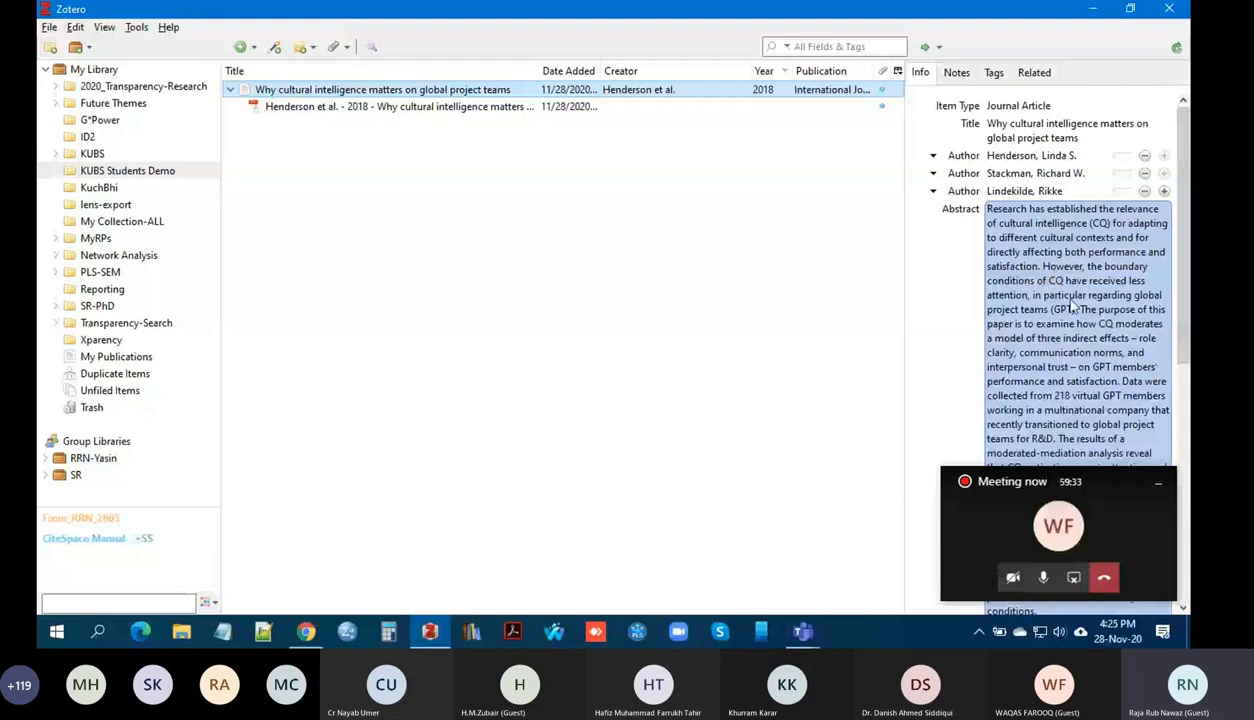
{"action": "left_click", "coordinate": [241, 47]}
{"action": "mouse_move", "coordinate": [309, 214]}
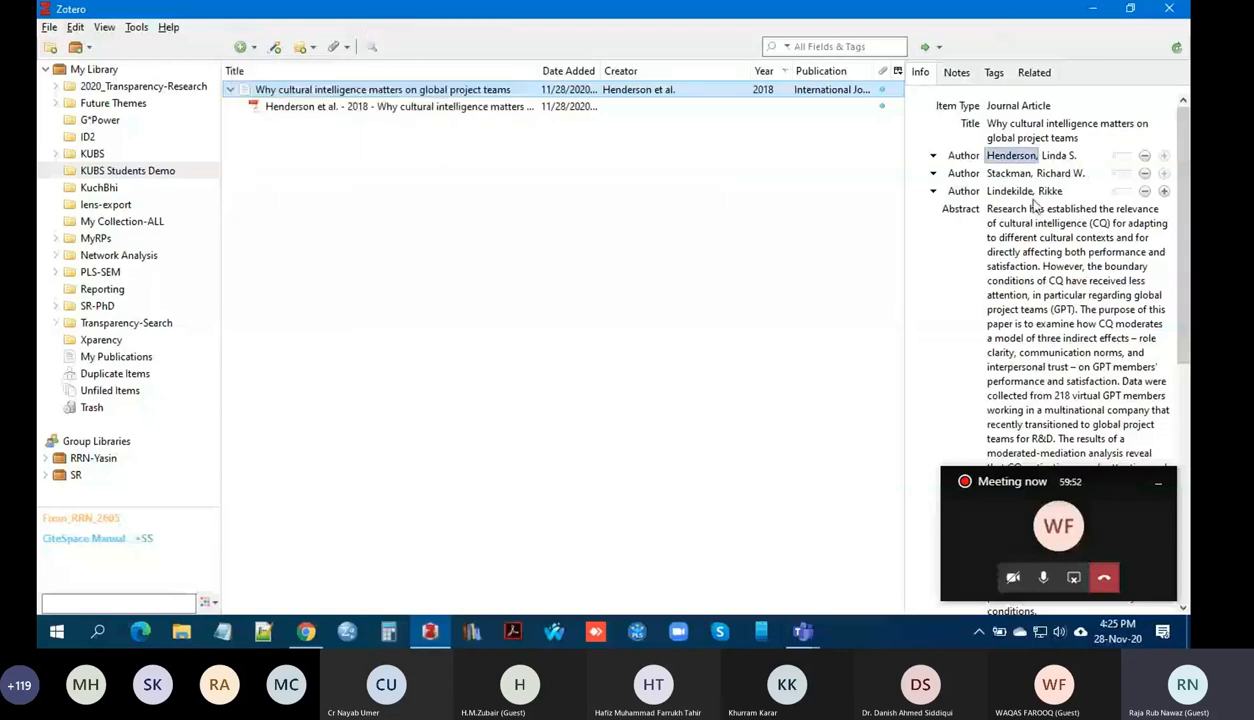
{"action": "left_click", "coordinate": [1062, 318]}
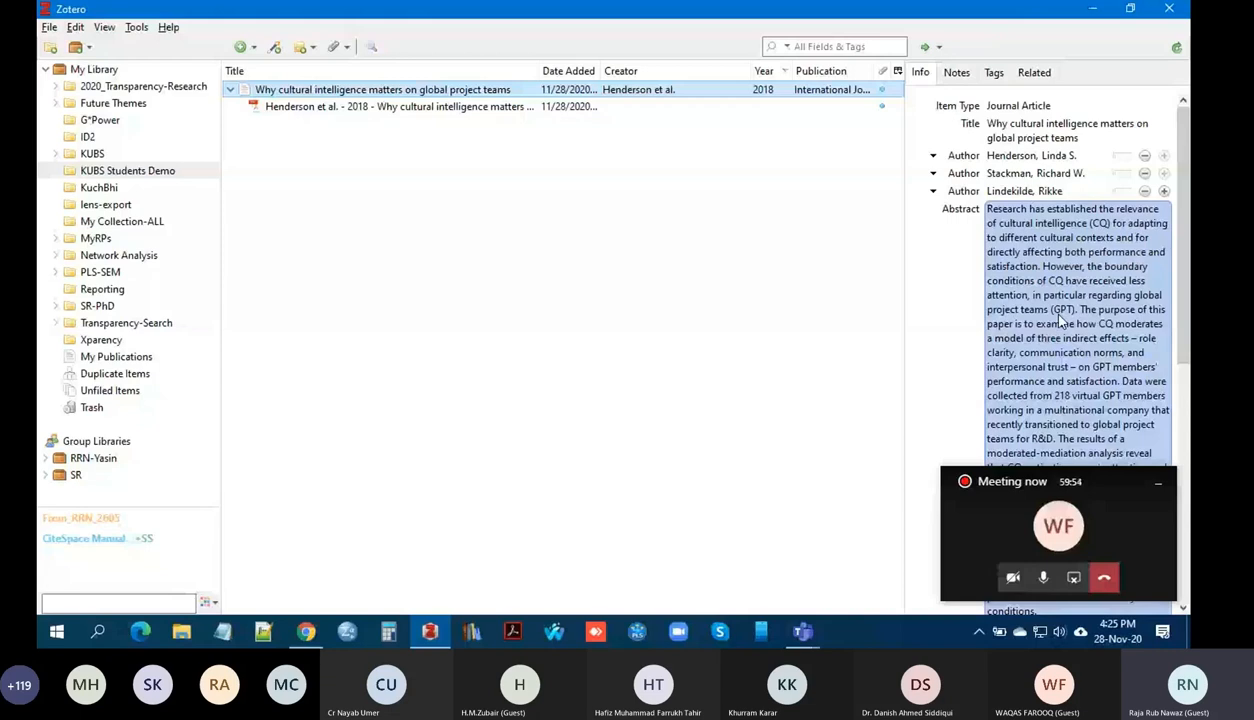
{"action": "scroll", "coordinate": [1062, 318], "scroll_direction": "down", "scroll_amount": 3}
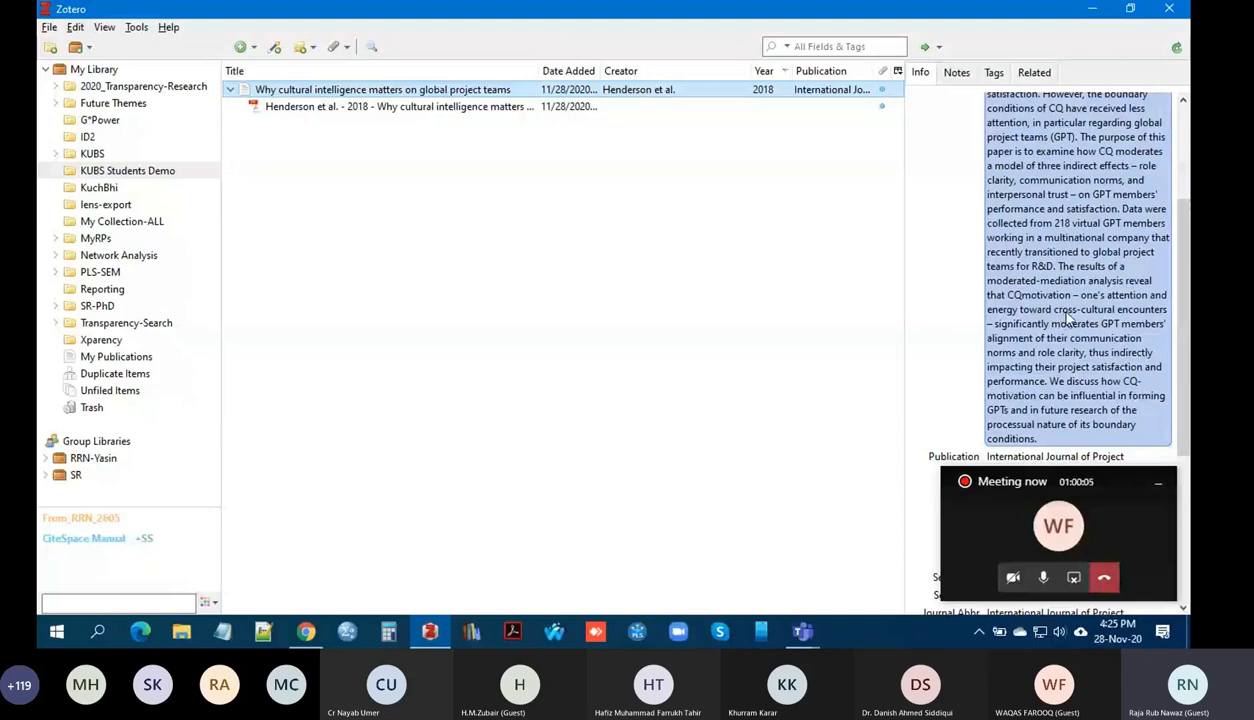
{"action": "scroll", "coordinate": [1066, 318], "scroll_direction": "down", "scroll_amount": 3}
{"action": "left_click", "coordinate": [1066, 316]}
{"action": "scroll", "coordinate": [1066, 318], "scroll_direction": "down", "scroll_amount": 2}
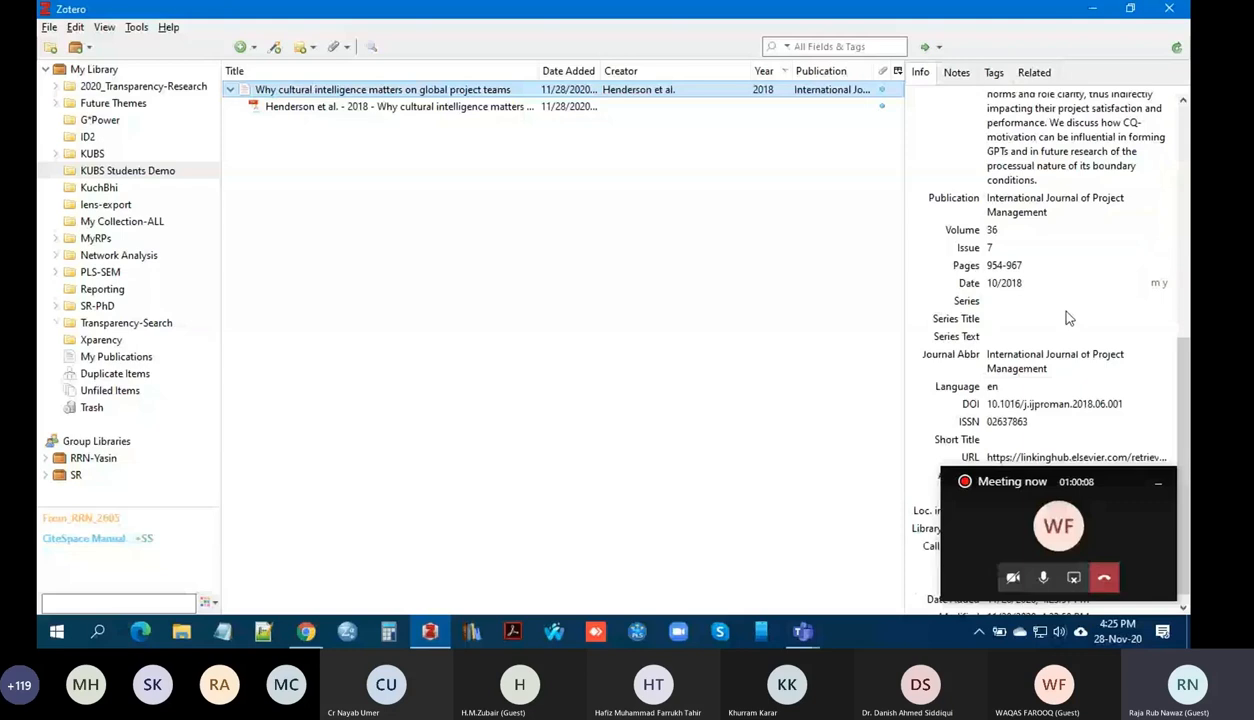
{"action": "left_click", "coordinate": [312, 107]}
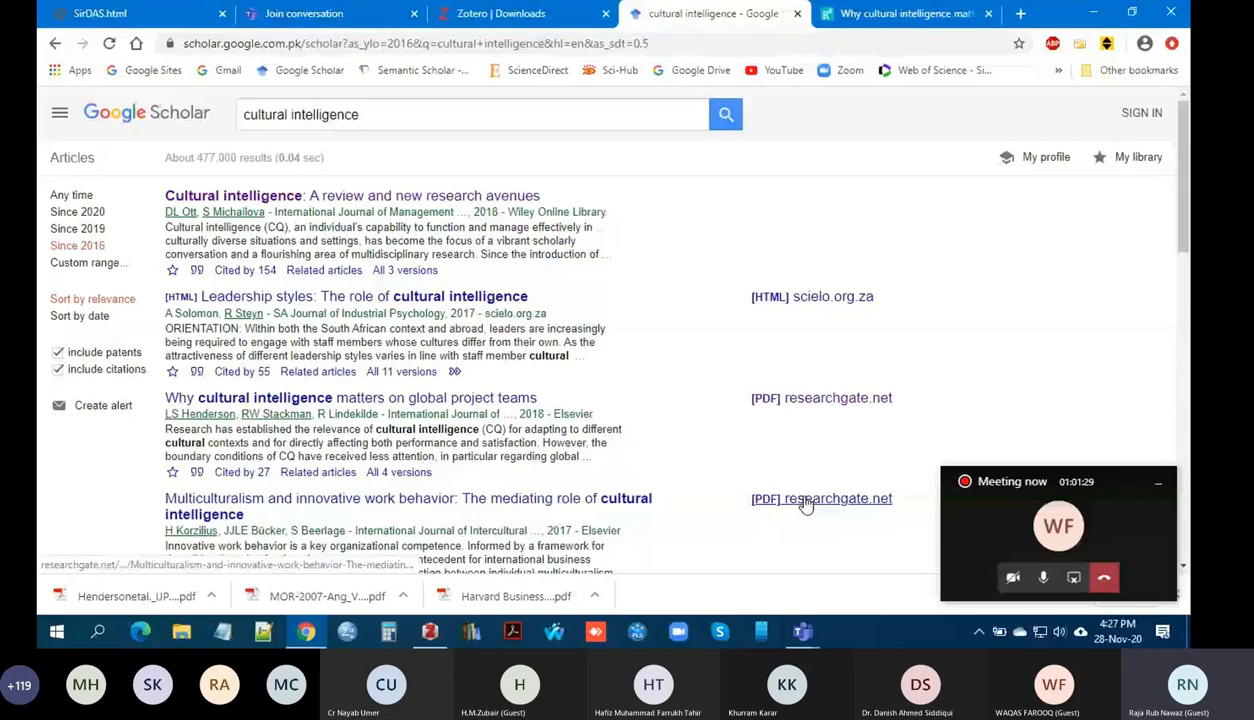
- Open the ResearchGate PDF of "Multiculturalism and innovative work behavior: The mediating role of cultural intelligence" in a new tab and close that tab
{"action": "left_click", "coordinate": [806, 505]}
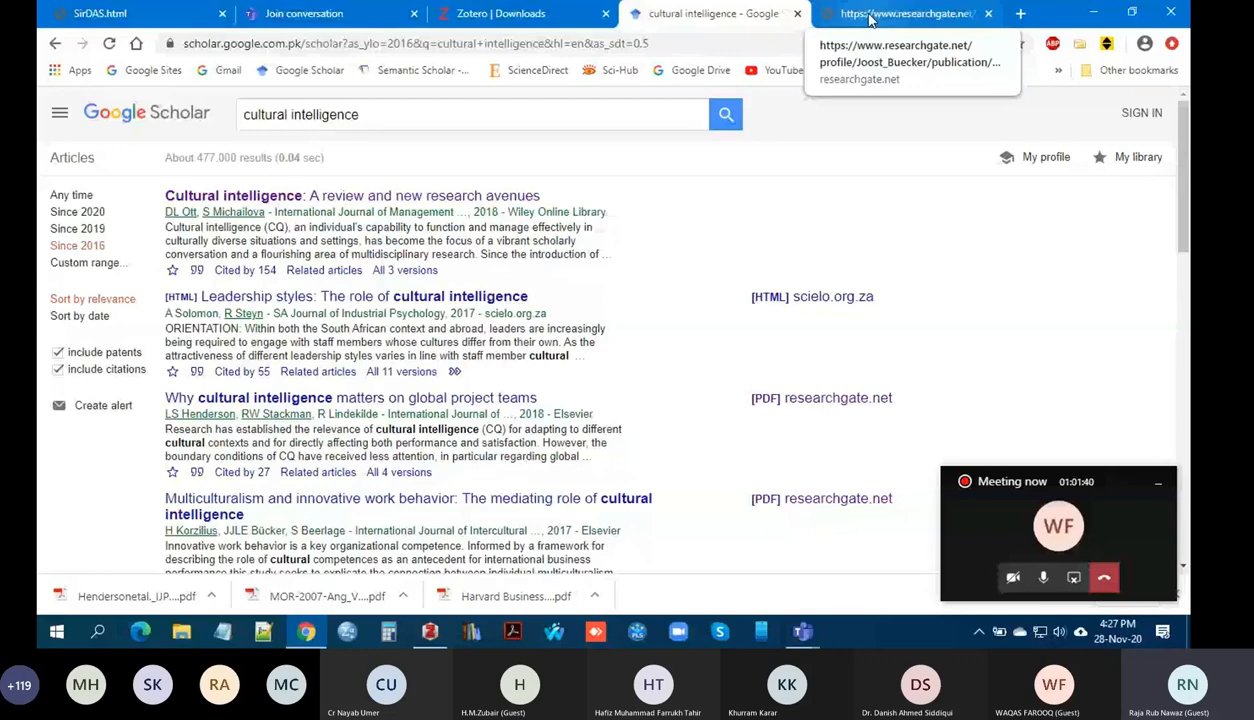
{"action": "middle_click", "coordinate": [870, 20]}
{"action": "scroll", "coordinate": [495, 293], "scroll_direction": "down", "scroll_amount": 5}
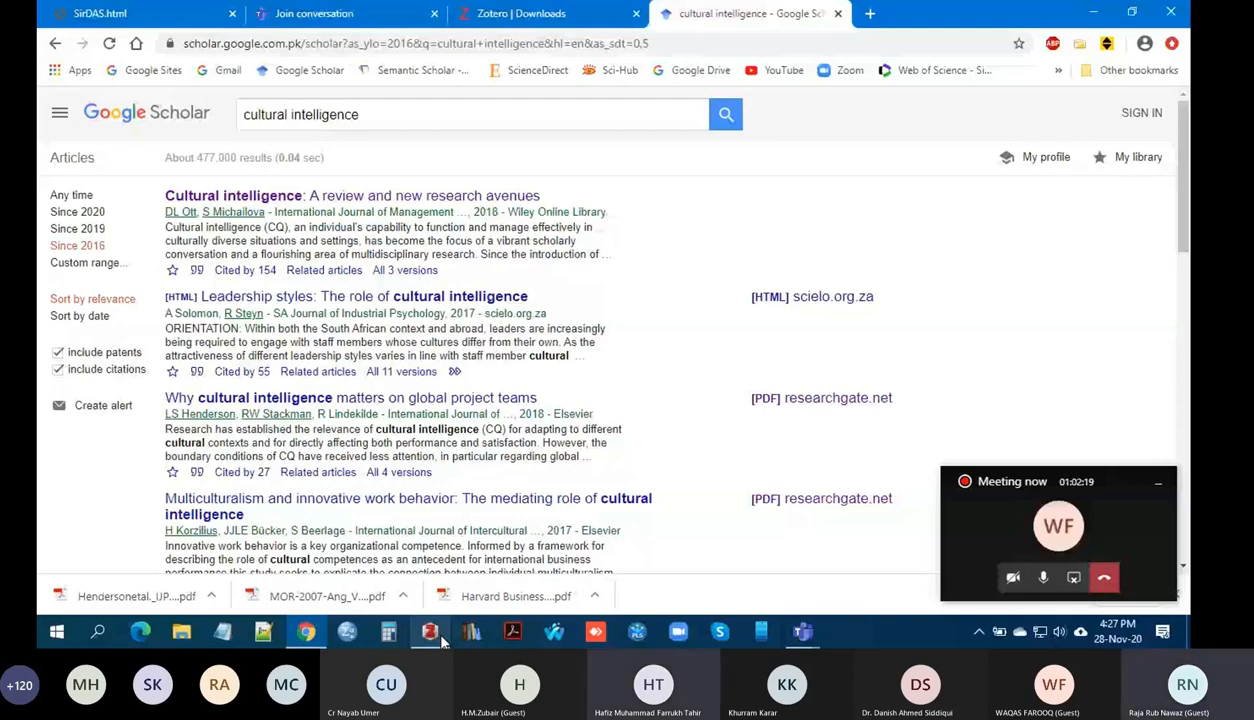
- Switch to Zotero, view the ID2 collection, and reselect KUBS Students Demo as the active collection
{"action": "left_click", "coordinate": [443, 641]}
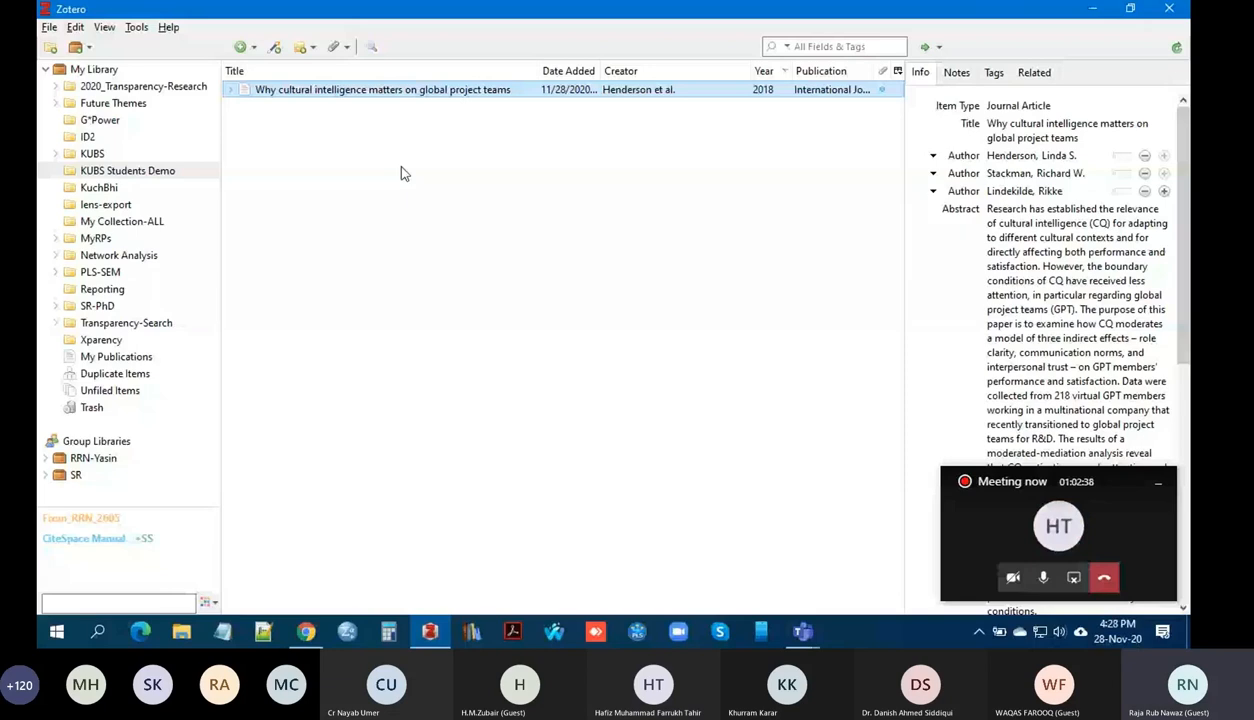
{"action": "left_click", "coordinate": [154, 172]}
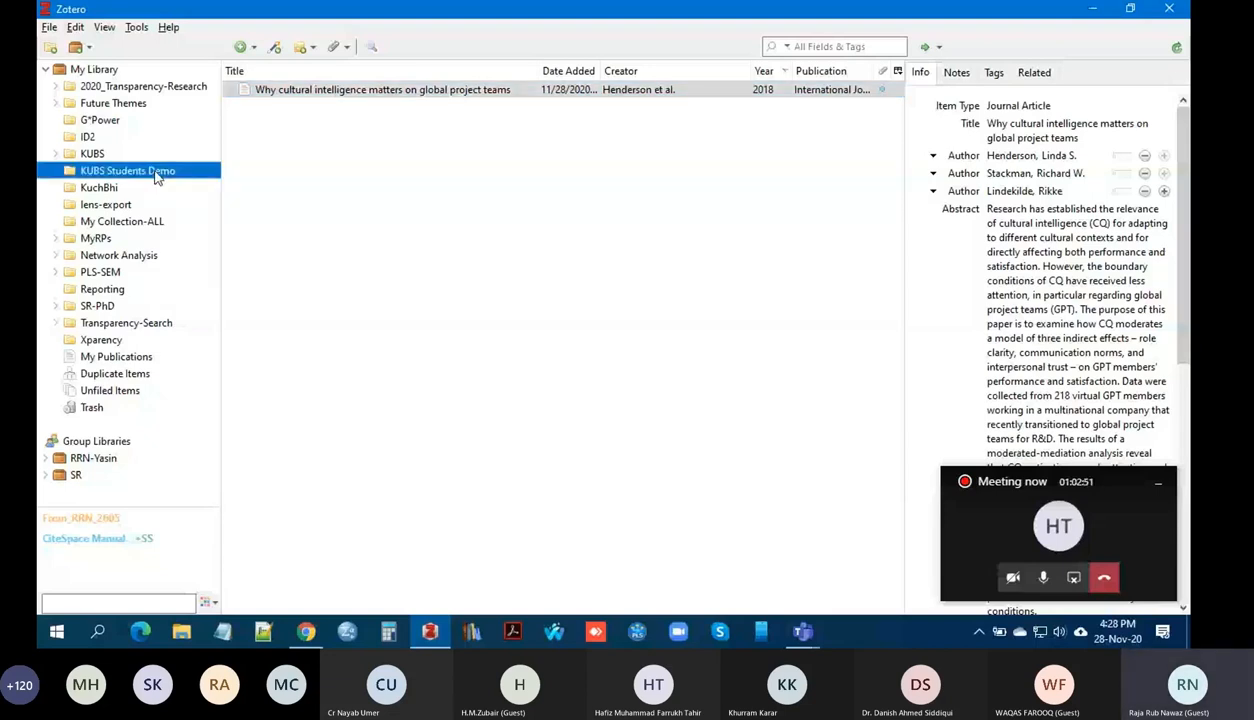
{"action": "left_click", "coordinate": [92, 138]}
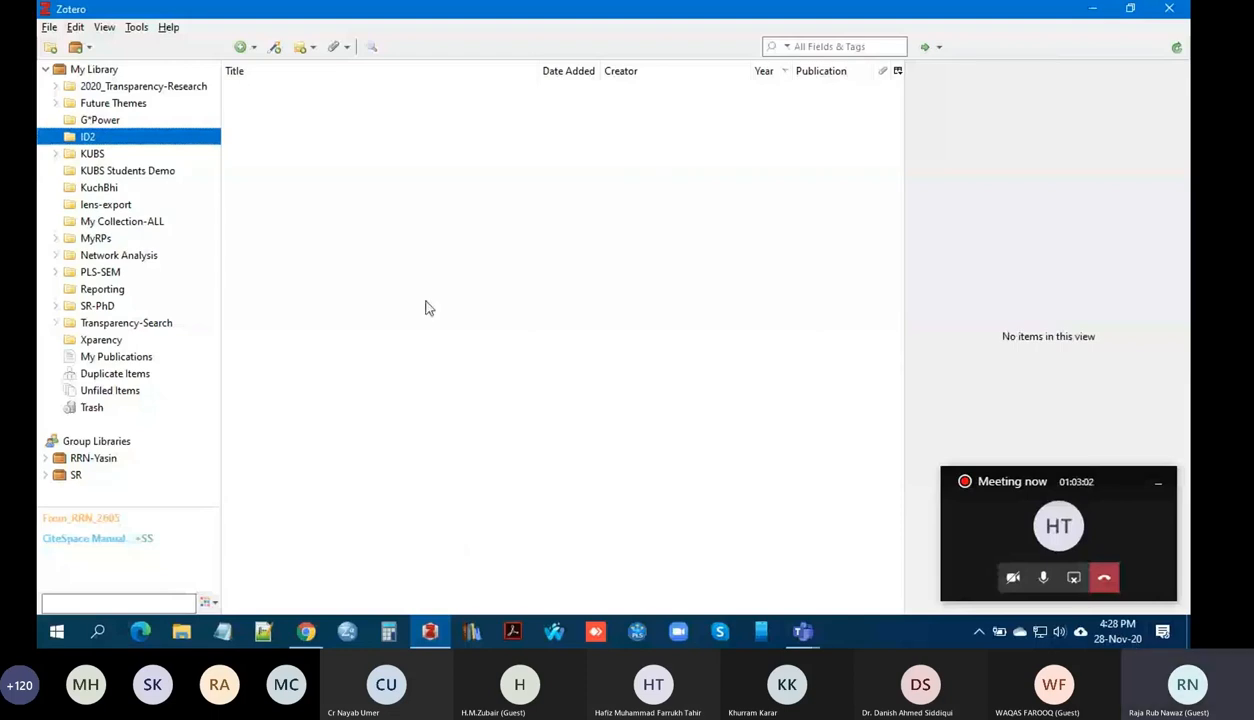
{"action": "left_click", "coordinate": [123, 175]}
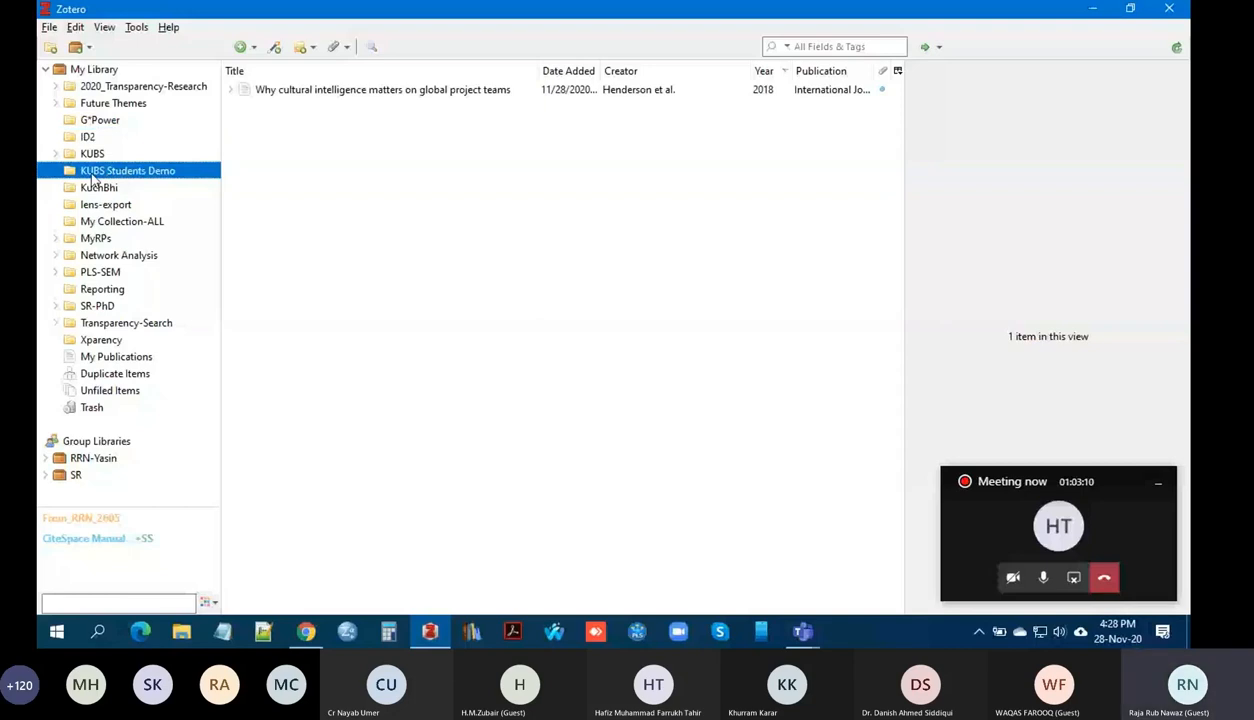
- In Chrome, open the Zotero Item Selector for the Scholar results and check "Cultural intelligence: A review and new research avenues" and "Multiculturalism and innovative work behavior"
{"action": "mouse_move", "coordinate": [431, 641]}
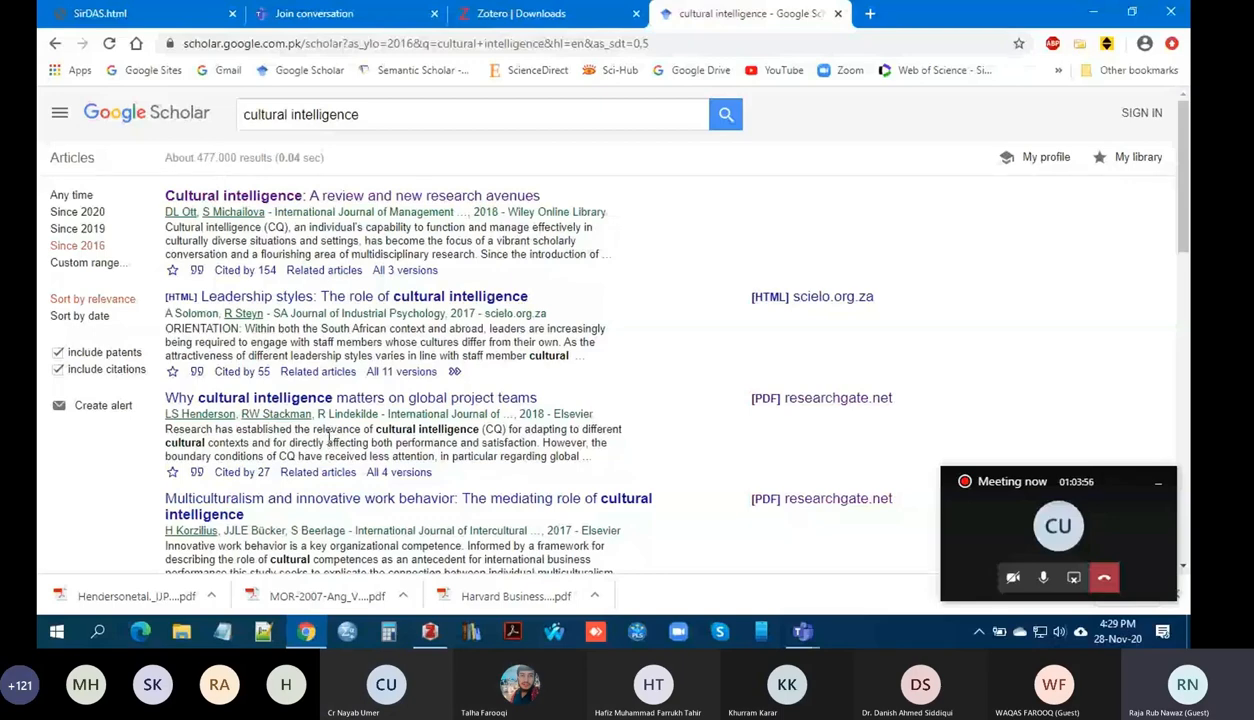
{"action": "scroll", "coordinate": [335, 445], "scroll_direction": "down", "scroll_amount": 10}
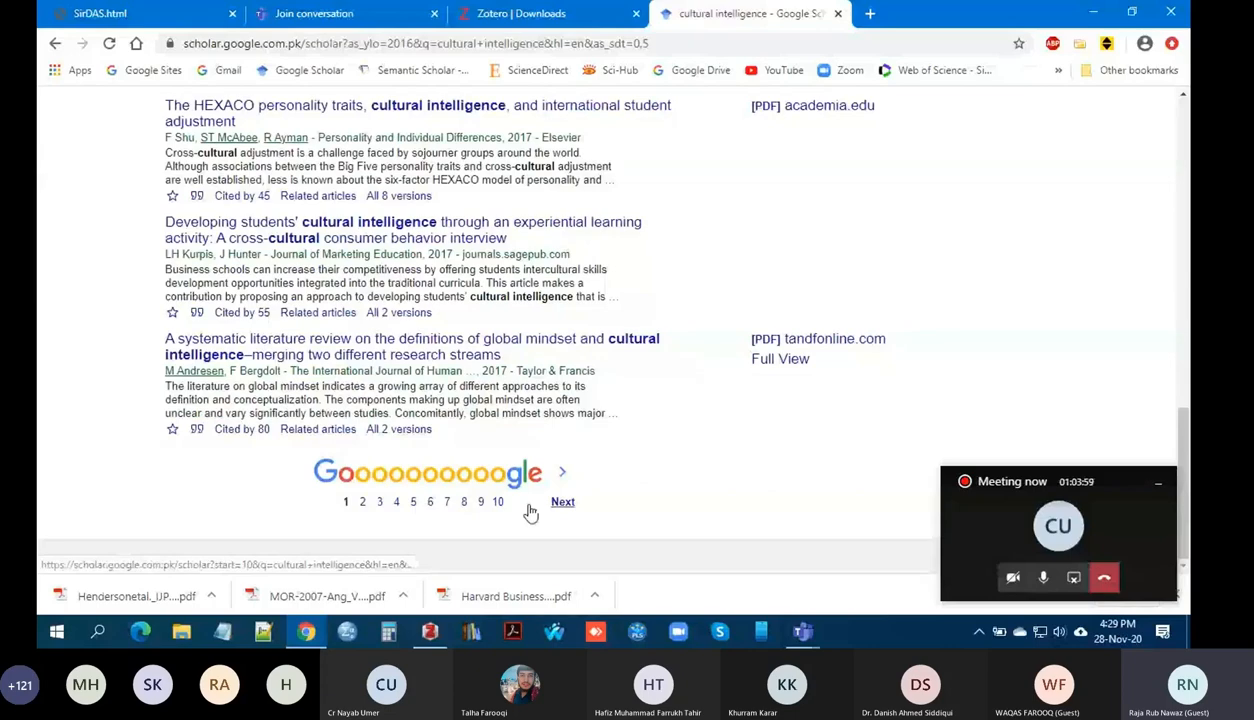
{"action": "scroll", "coordinate": [505, 497], "scroll_direction": "up", "scroll_amount": 10}
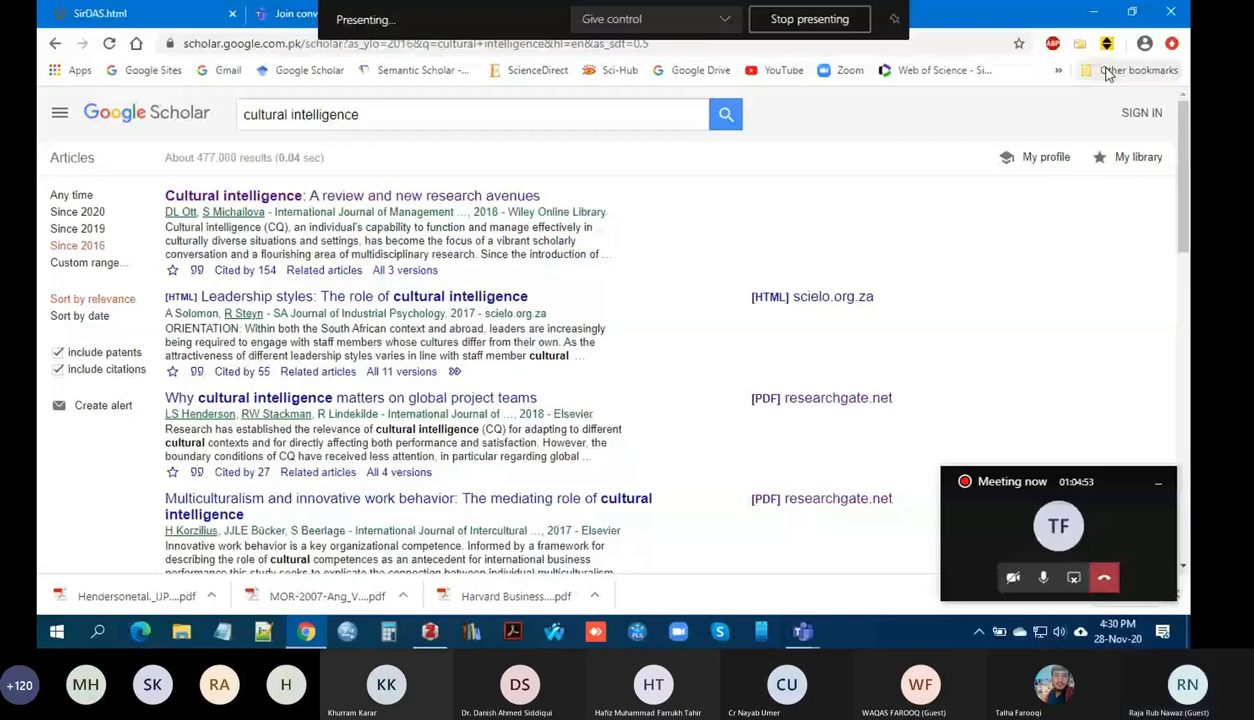
{"action": "left_click", "coordinate": [1079, 43]}
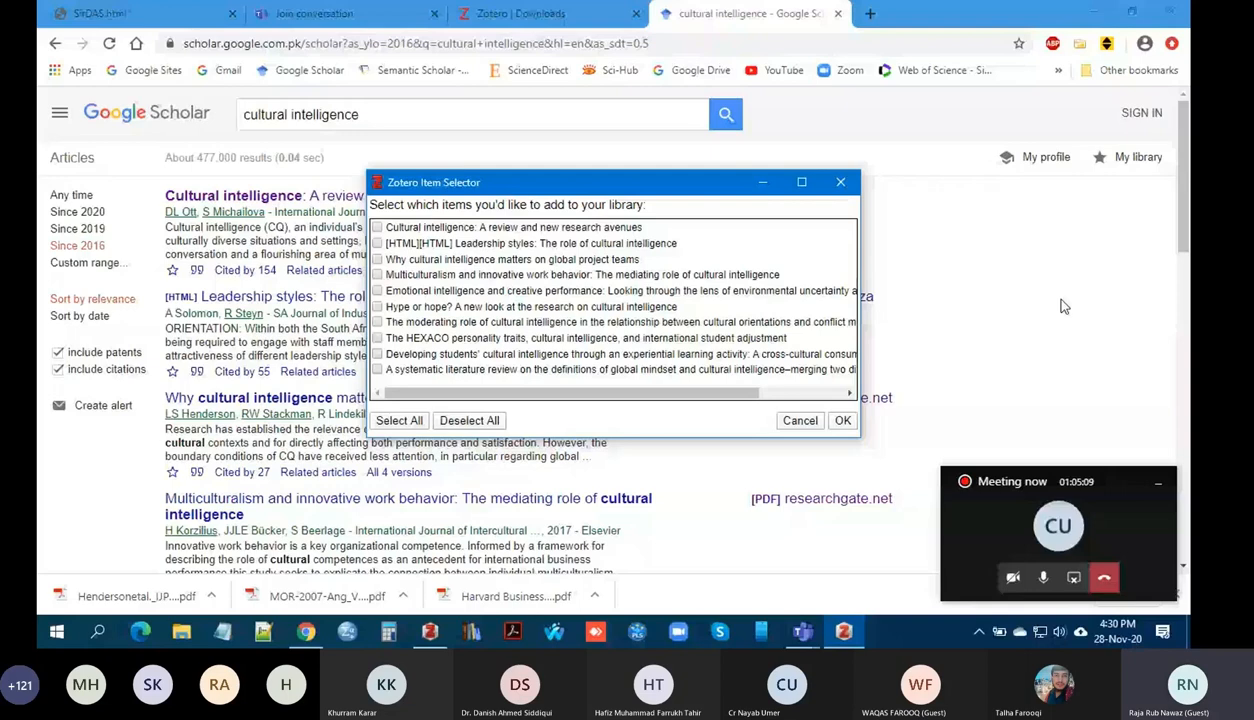
{"action": "scroll", "coordinate": [1063, 305], "scroll_direction": "down", "scroll_amount": 1}
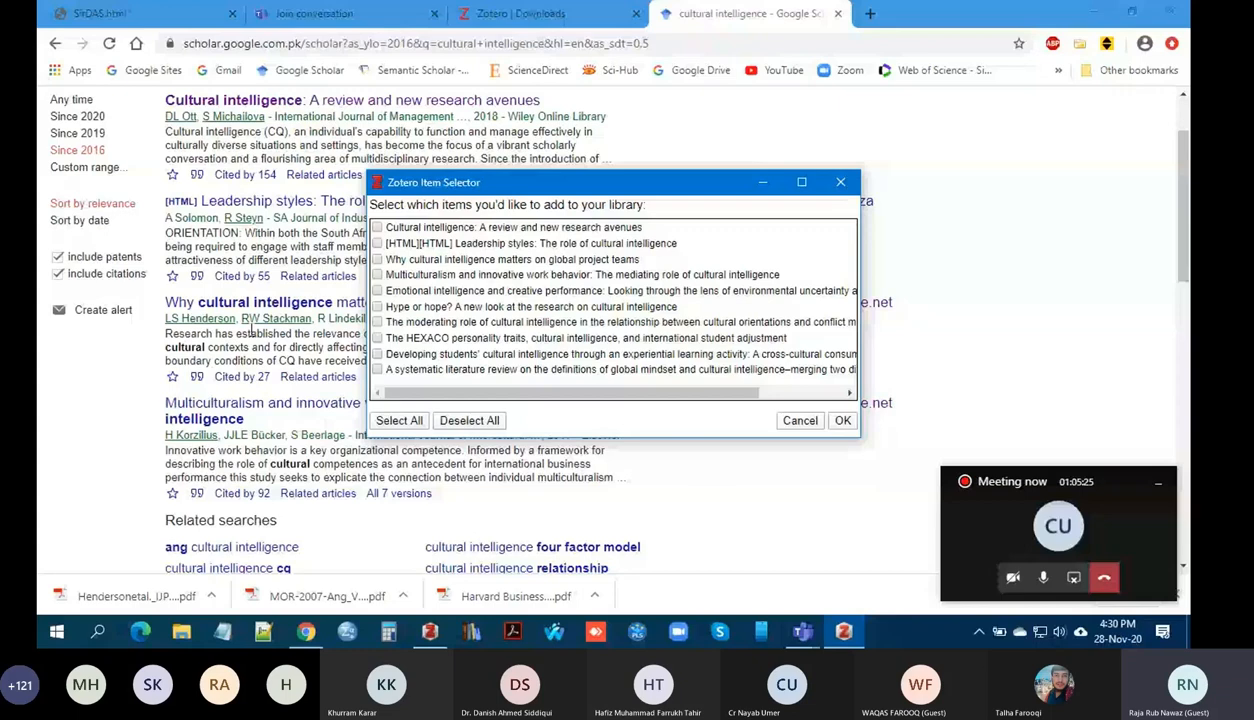
{"action": "scroll", "coordinate": [350, 145], "scroll_direction": "up", "scroll_amount": 1}
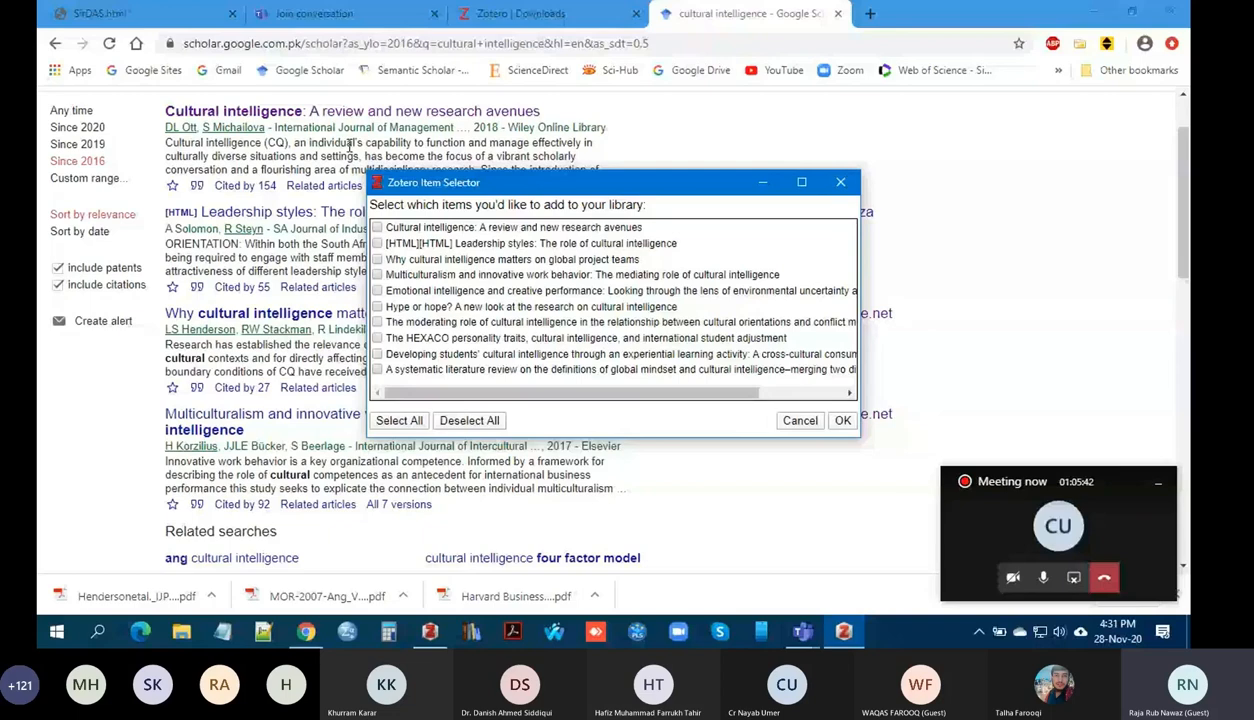
{"action": "scroll", "coordinate": [349, 147], "scroll_direction": "down", "scroll_amount": 2}
{"action": "left_click", "coordinate": [377, 227]}
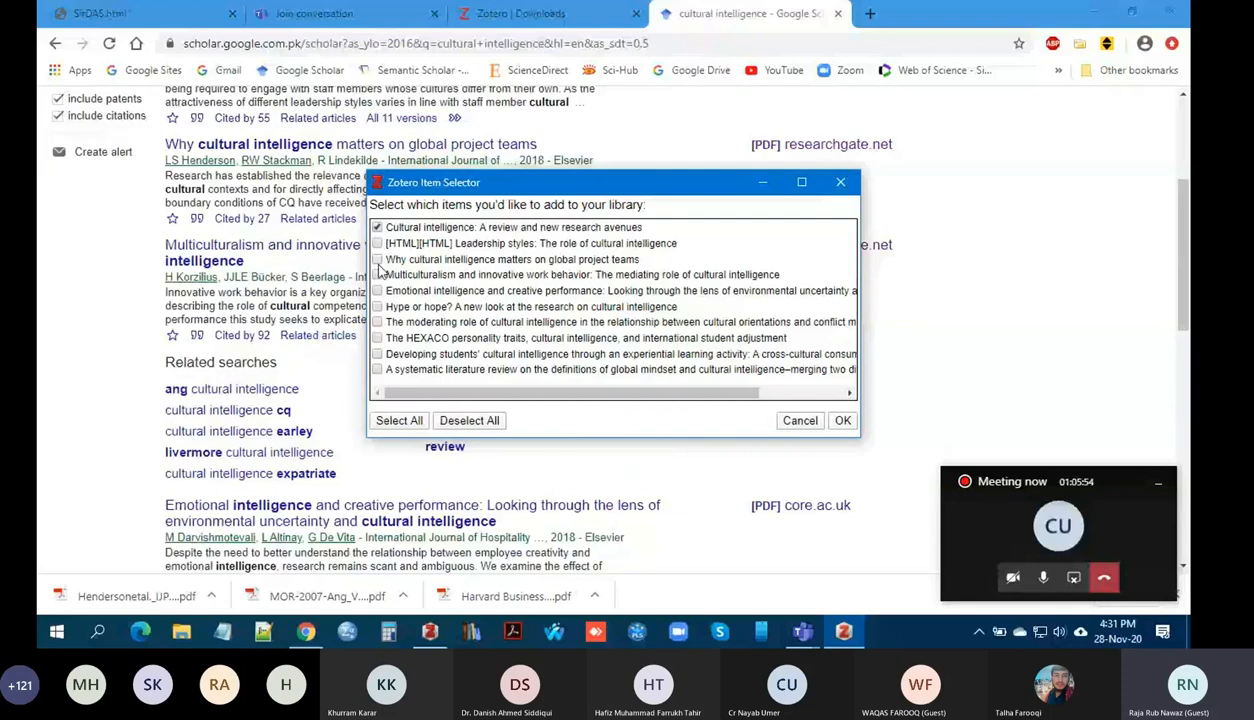
{"action": "left_click", "coordinate": [377, 274]}
- Also check "Emotional intelligence and creative performance" and "Hype or hope? A new look at the research on cultural intelligence" for saving
{"action": "scroll", "coordinate": [300, 400], "scroll_direction": "up", "scroll_amount": 3}
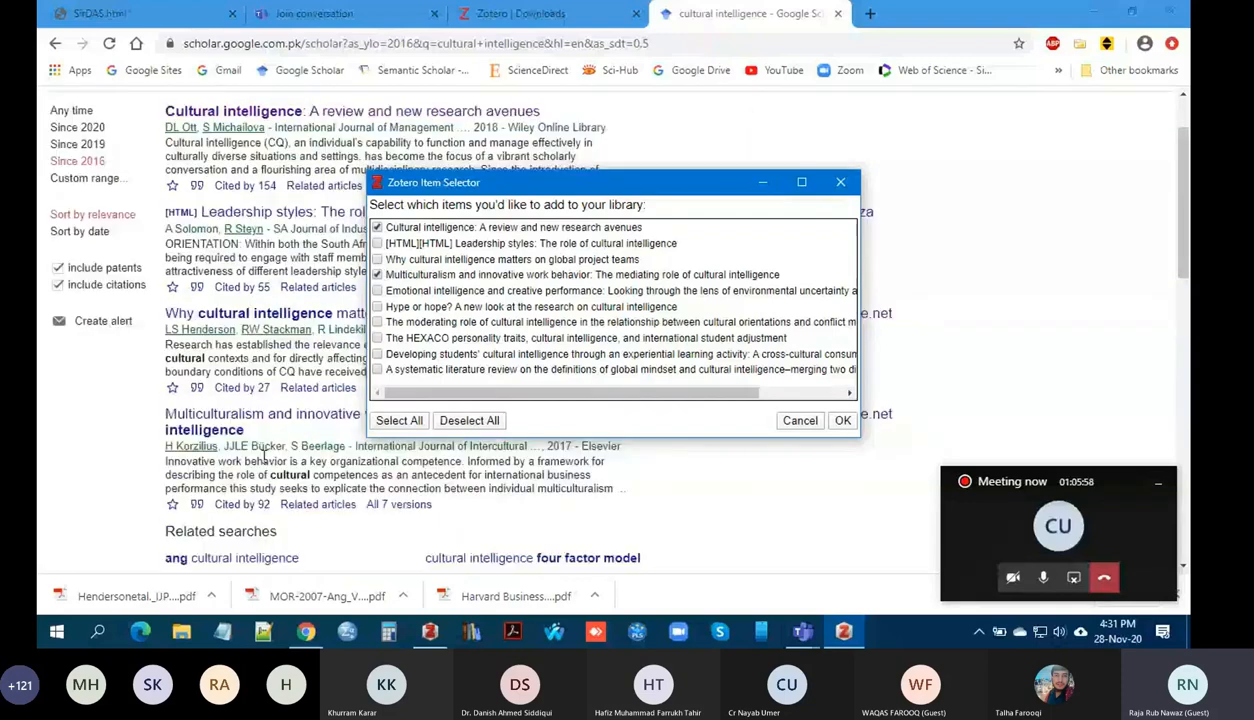
{"action": "scroll", "coordinate": [265, 456], "scroll_direction": "down", "scroll_amount": 2}
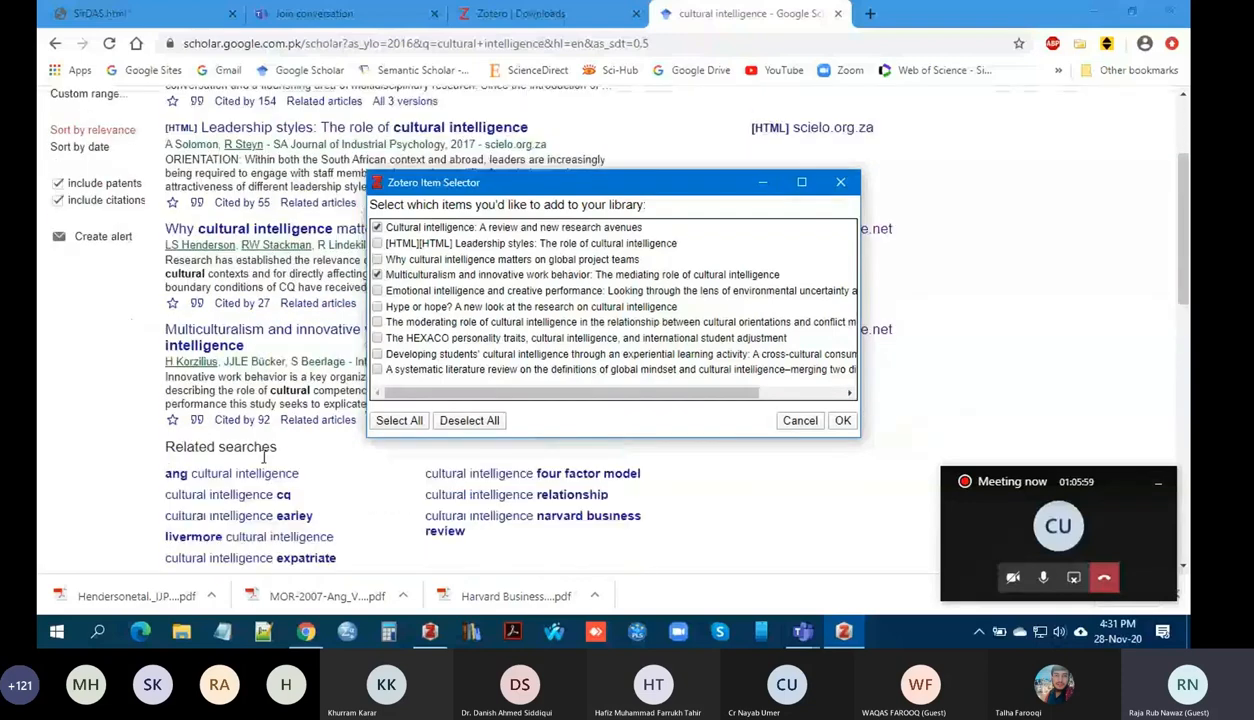
{"action": "scroll", "coordinate": [265, 456], "scroll_direction": "down", "scroll_amount": 1}
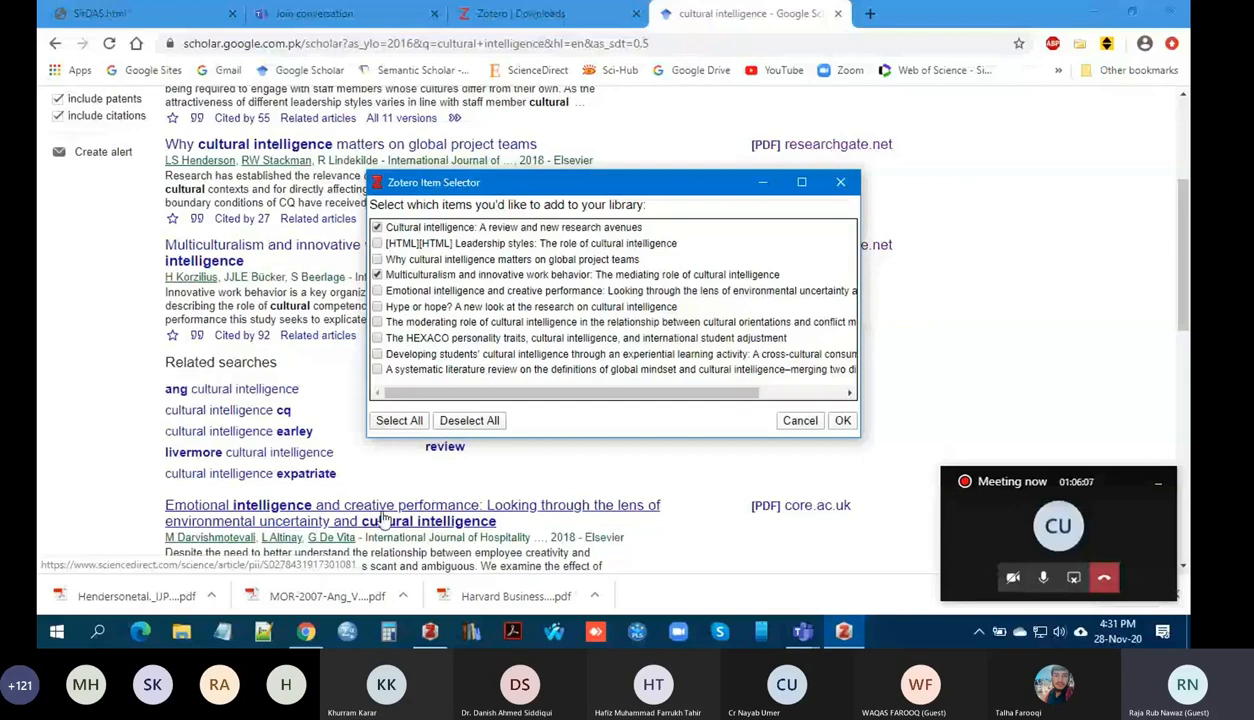
{"action": "left_click", "coordinate": [385, 292]}
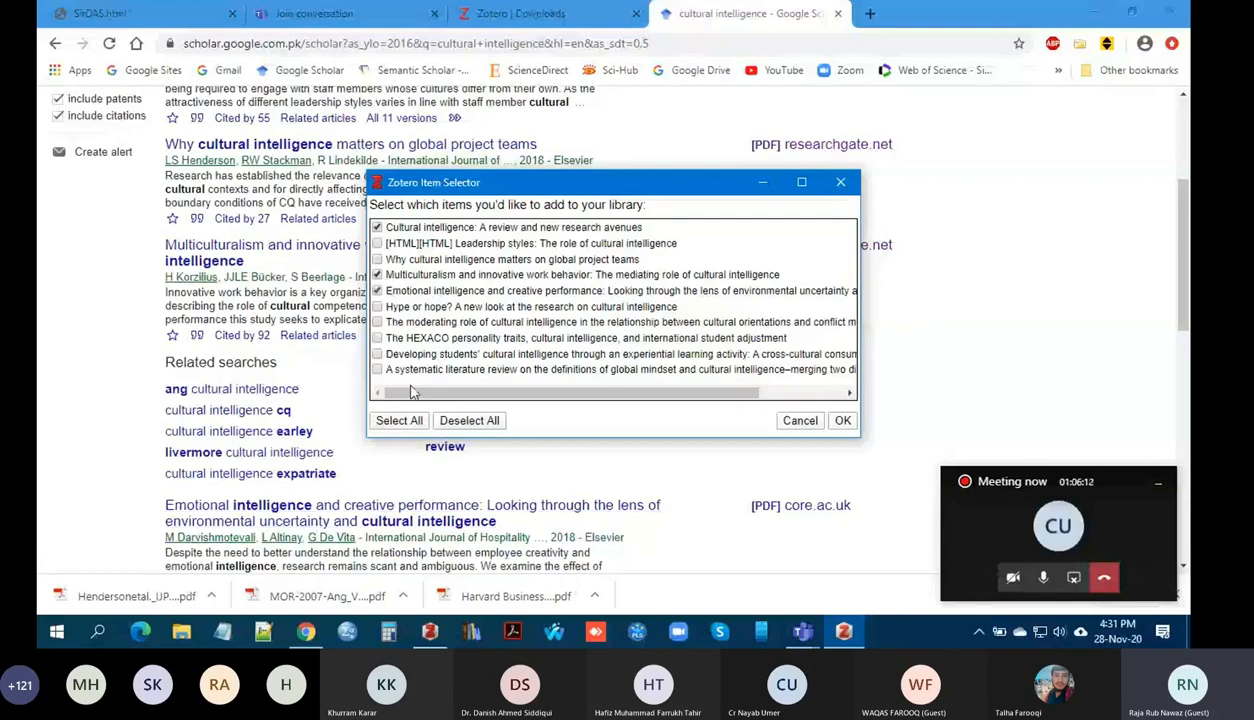
{"action": "scroll", "coordinate": [343, 481], "scroll_direction": "down", "scroll_amount": 2}
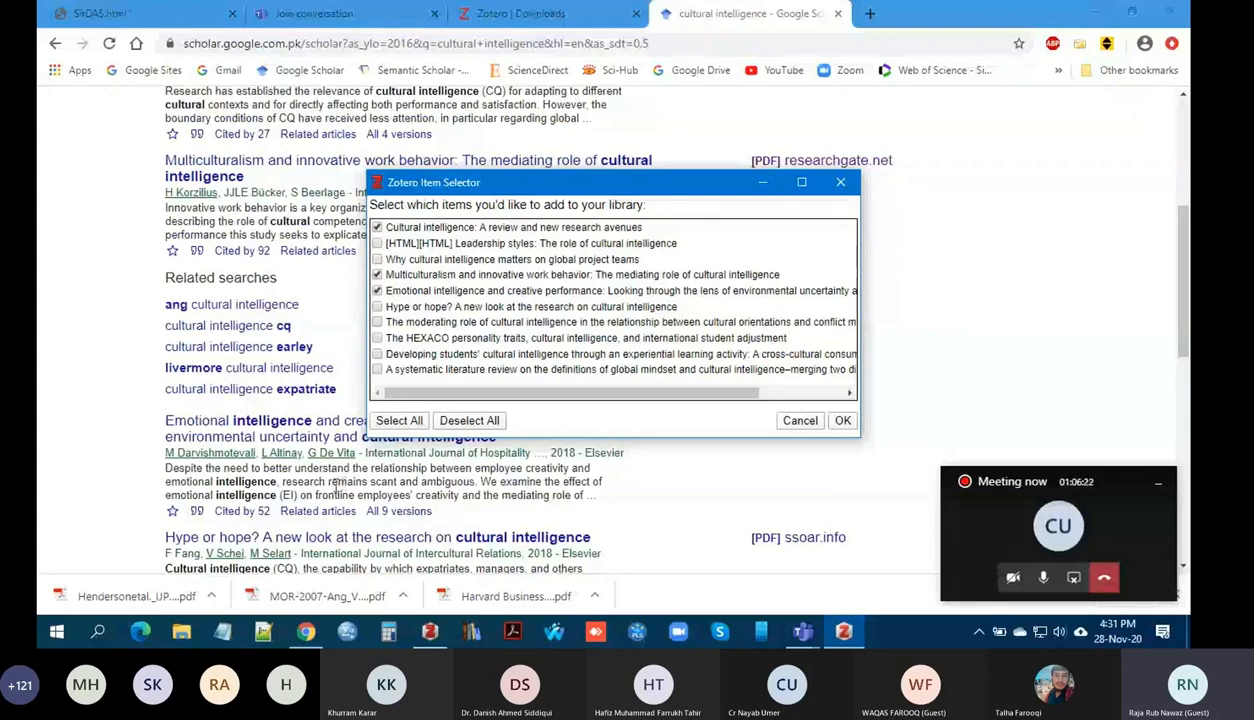
{"action": "scroll", "coordinate": [337, 487], "scroll_direction": "down", "scroll_amount": 2}
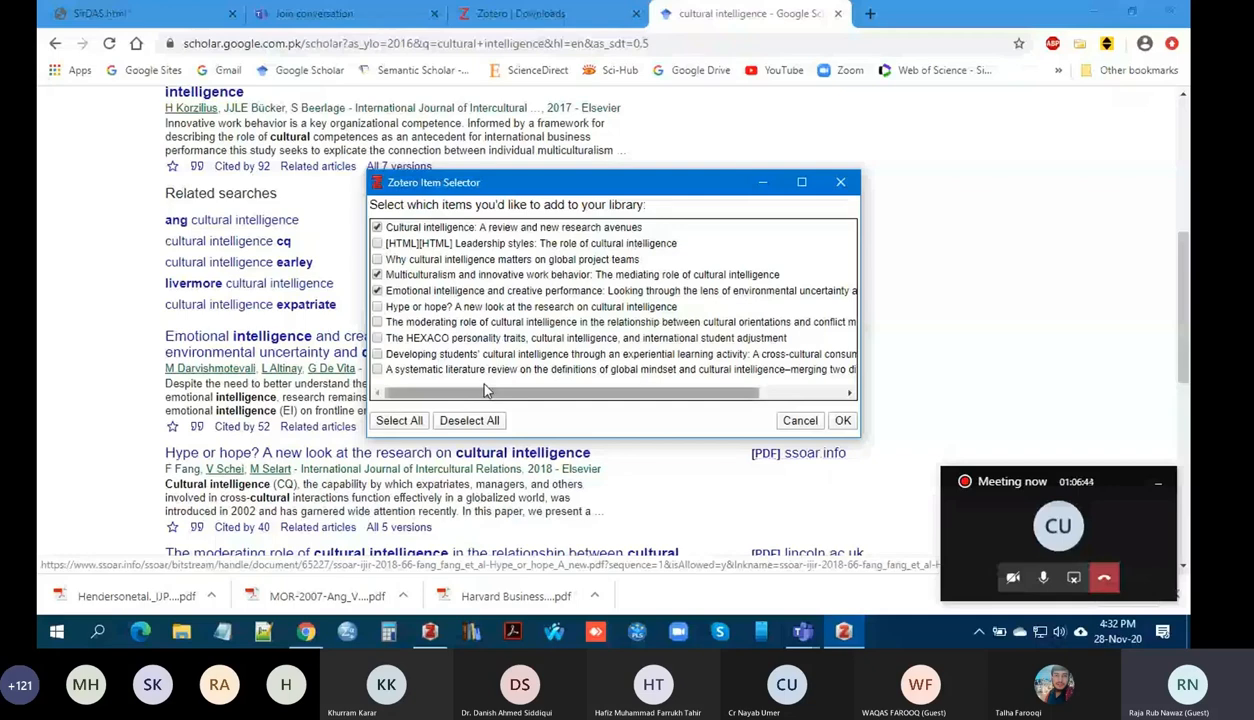
{"action": "left_click", "coordinate": [378, 307]}
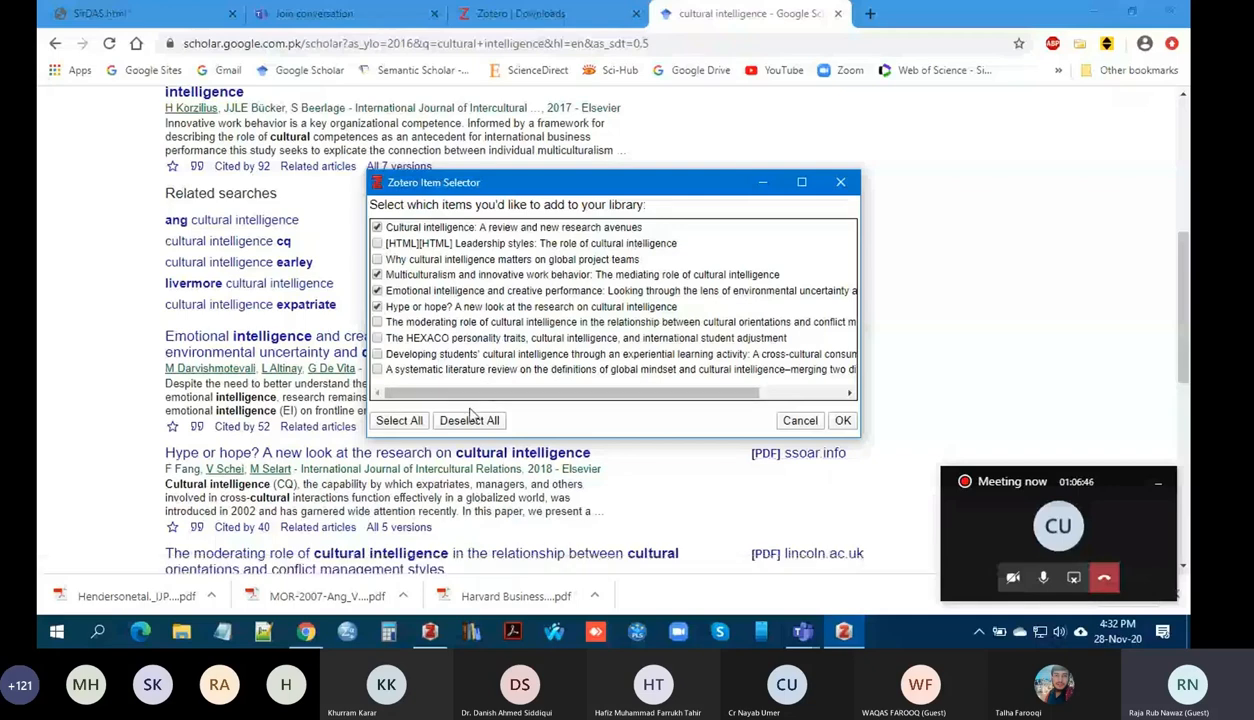
- Look over the remaining Scholar results and save the checked articles to the KUBS Students Demo collection
{"action": "scroll", "coordinate": [476, 487], "scroll_direction": "down", "scroll_amount": 1}
{"action": "scroll", "coordinate": [476, 487], "scroll_direction": "down", "scroll_amount": 3}
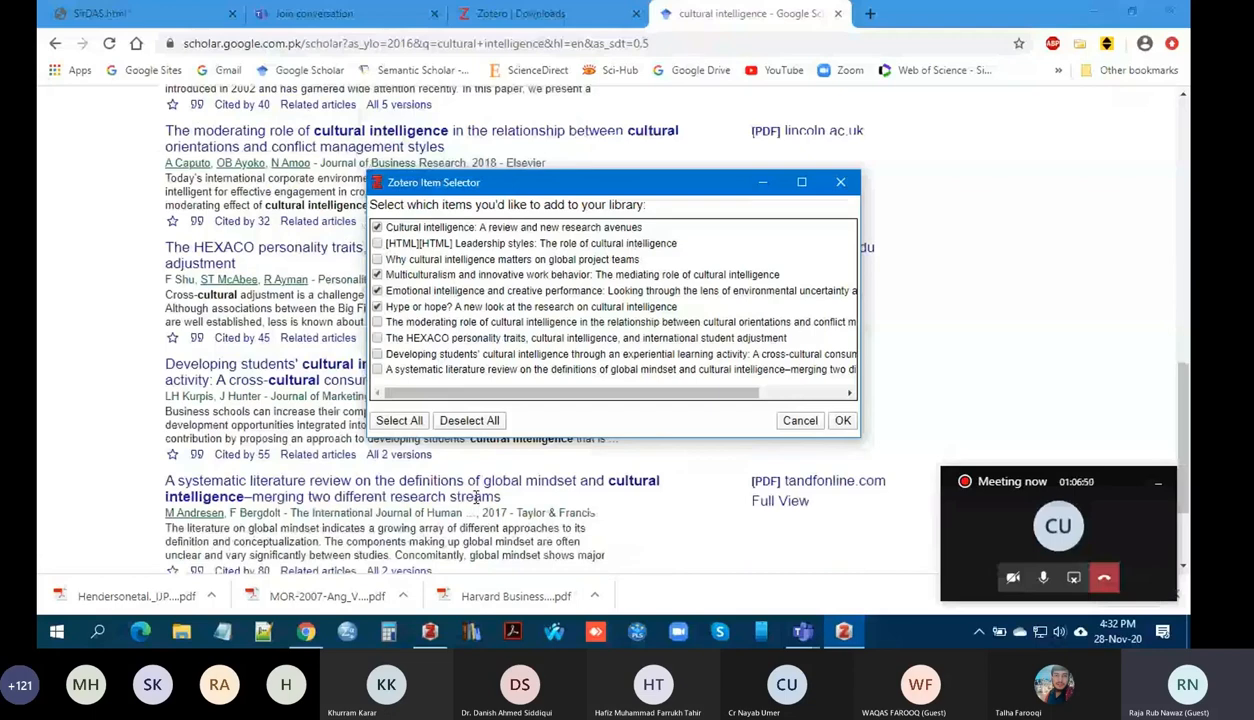
{"action": "scroll", "coordinate": [477, 497], "scroll_direction": "up", "scroll_amount": 4}
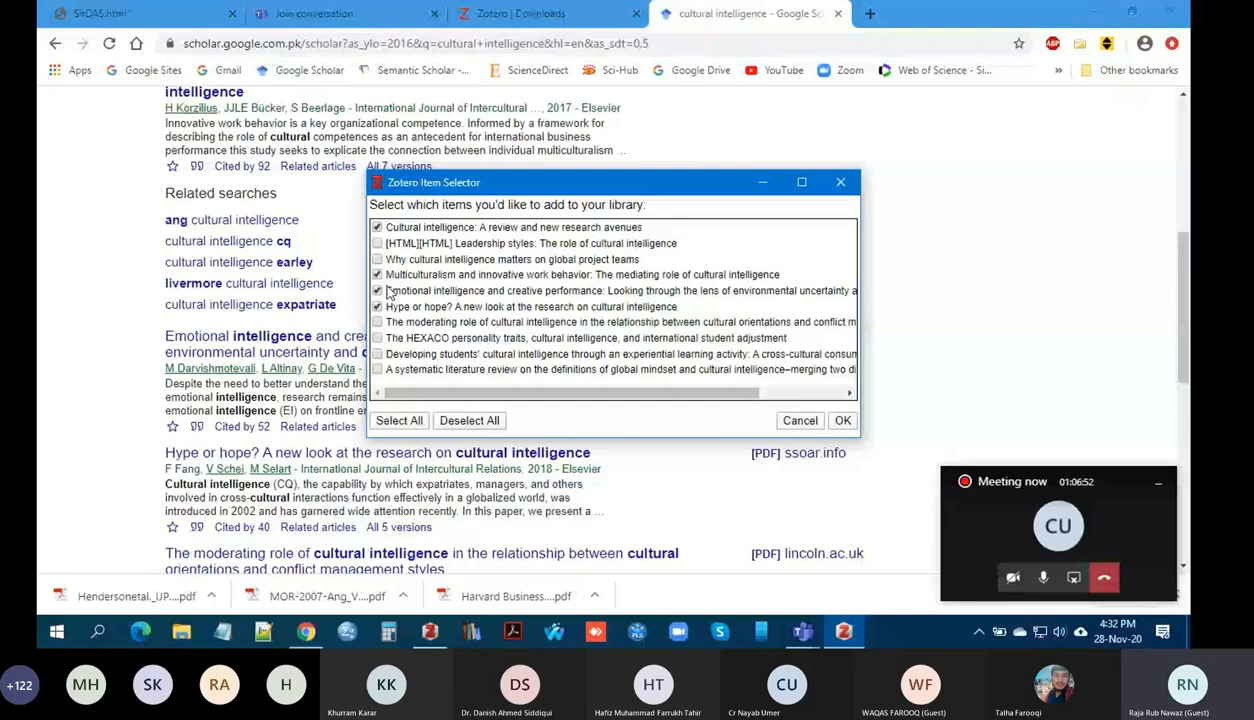
{"action": "left_click", "coordinate": [842, 421]}
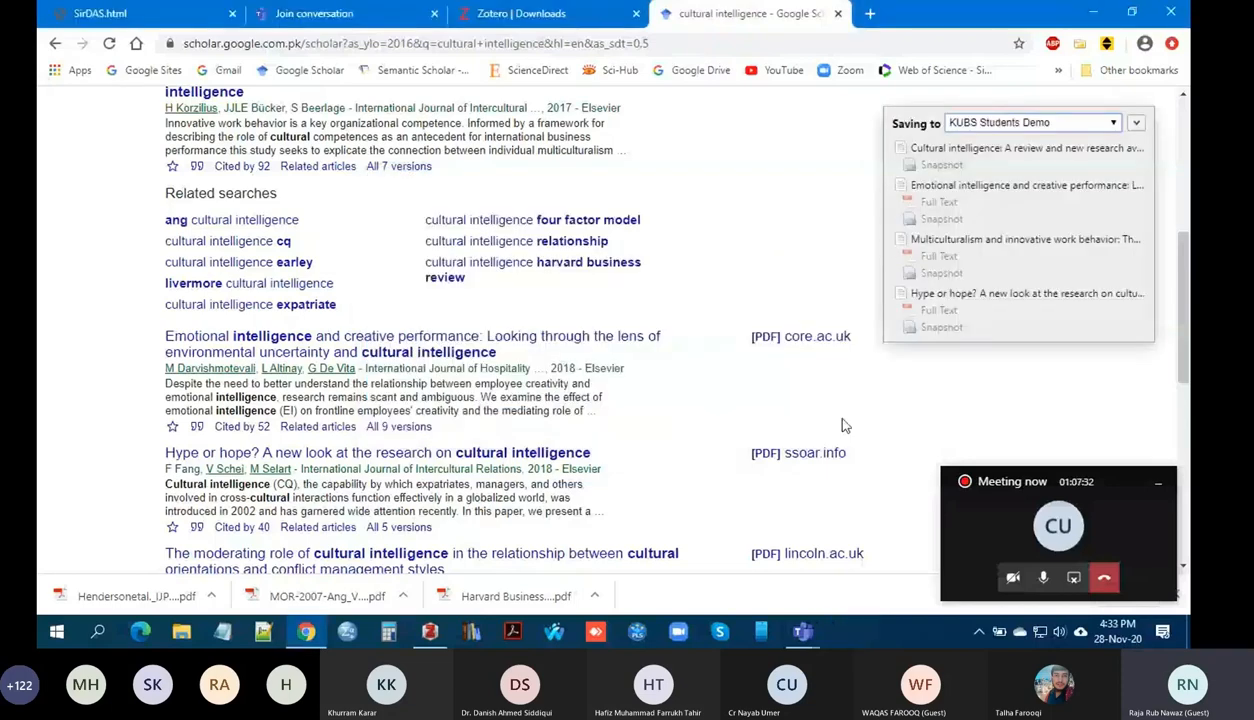
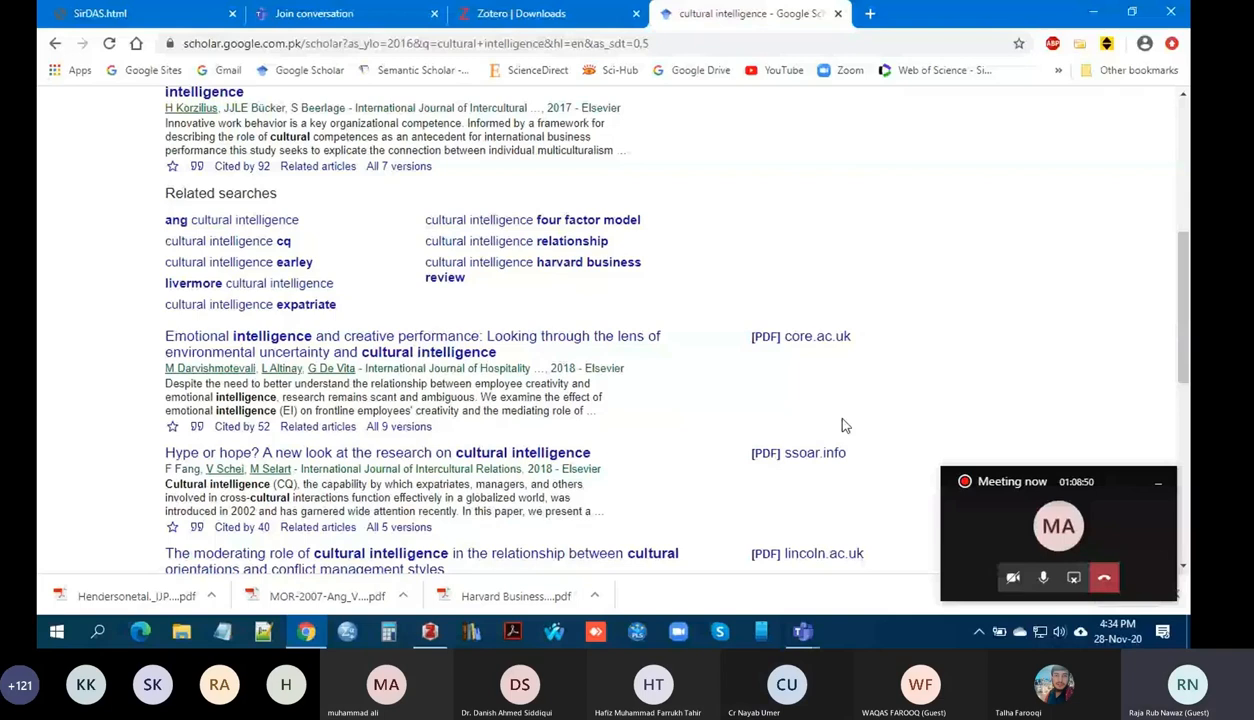
- Switch to Zotero and compare the metadata of "Cultural intelligence: A review and new research avenues" with "Why cultural intelligence matters on global project teams"
{"action": "mouse_move", "coordinate": [435, 636]}
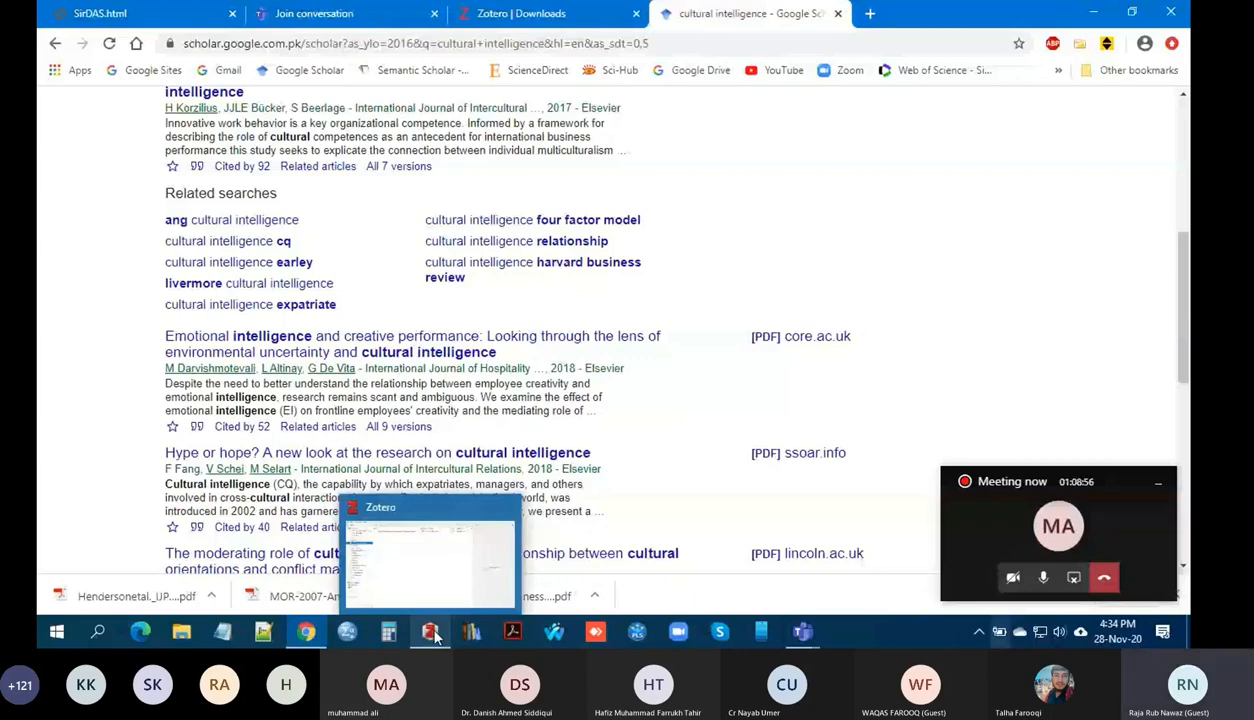
{"action": "left_click", "coordinate": [432, 633]}
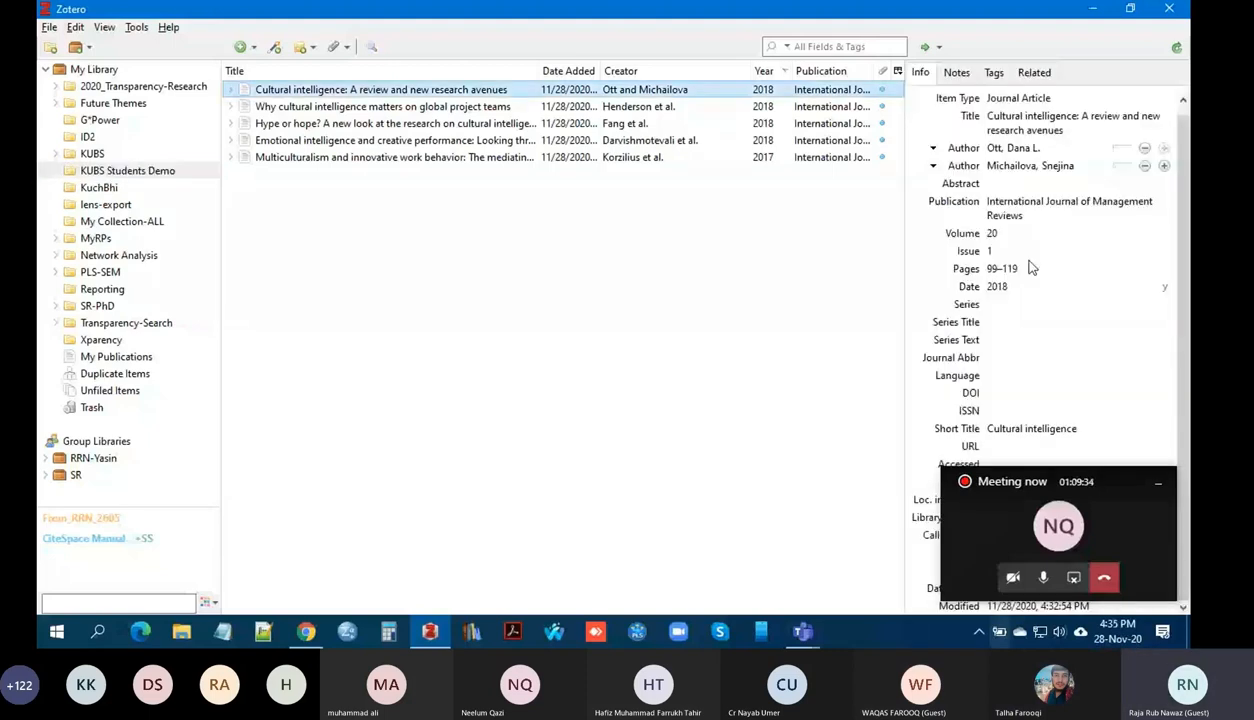
{"action": "scroll", "coordinate": [1030, 262], "scroll_direction": "up", "scroll_amount": 1}
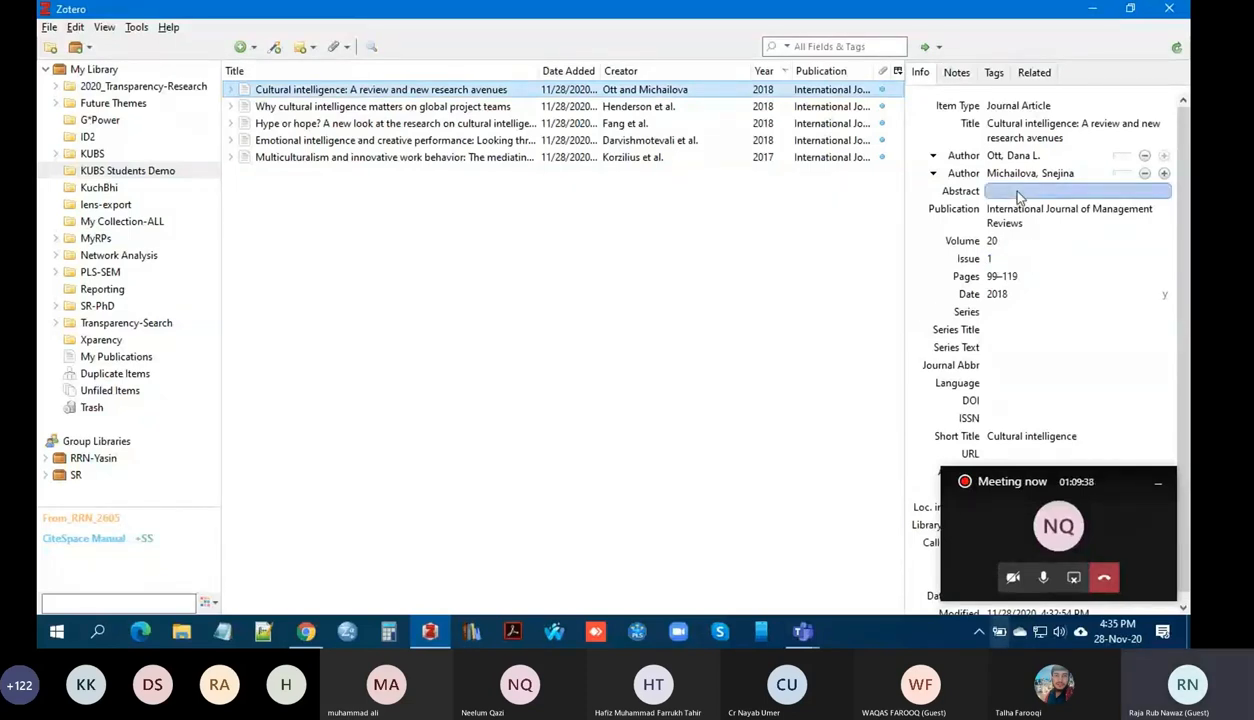
{"action": "scroll", "coordinate": [1022, 258], "scroll_direction": "down", "scroll_amount": 1}
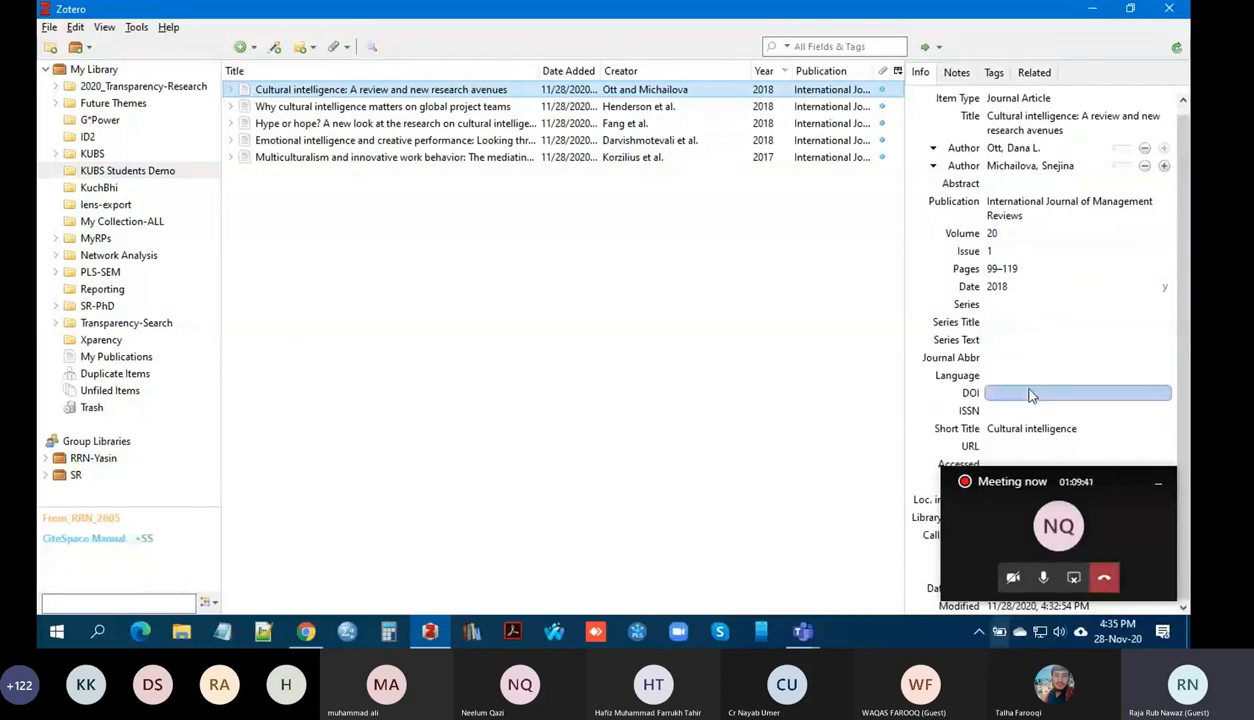
{"action": "scroll", "coordinate": [1030, 395], "scroll_direction": "up", "scroll_amount": 1}
{"action": "left_click", "coordinate": [489, 110]}
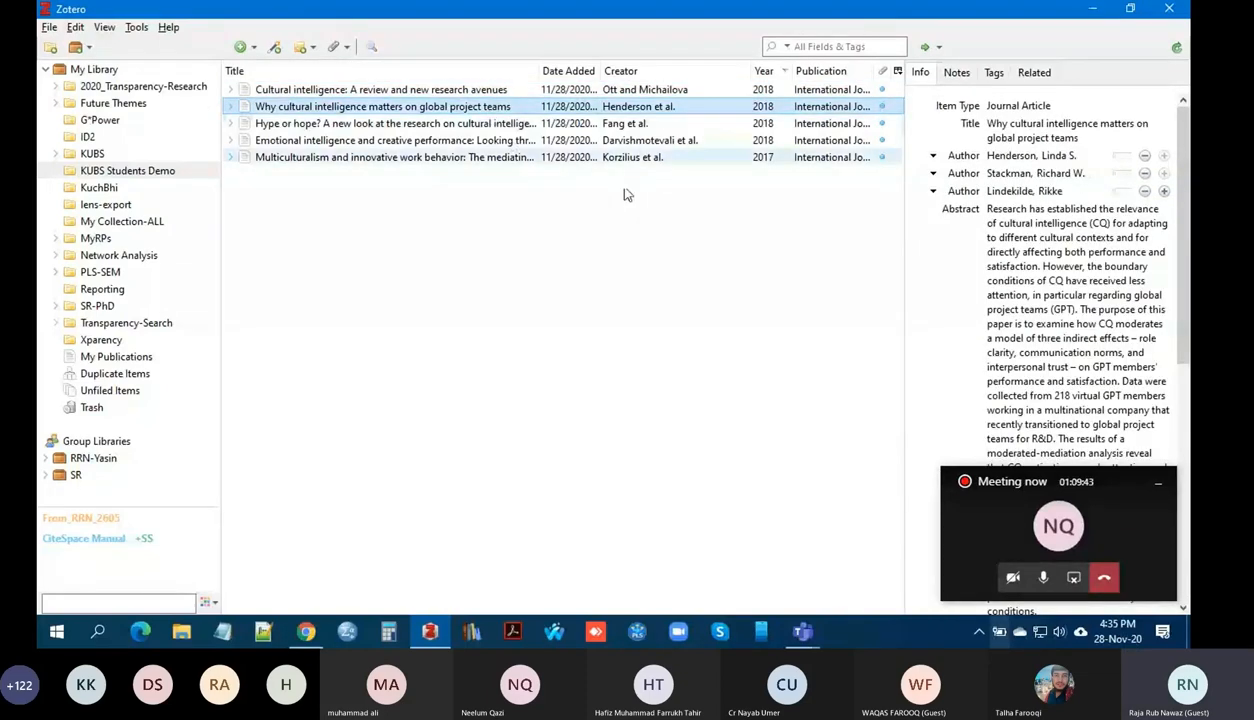
- Check the abstract of "Why cultural intelligence matters on global project teams" against that field in "Cultural intelligence: A review and new research avenues"
{"action": "scroll", "coordinate": [1083, 299], "scroll_direction": "down", "scroll_amount": 5}
{"action": "scroll", "coordinate": [1084, 300], "scroll_direction": "up", "scroll_amount": 5}
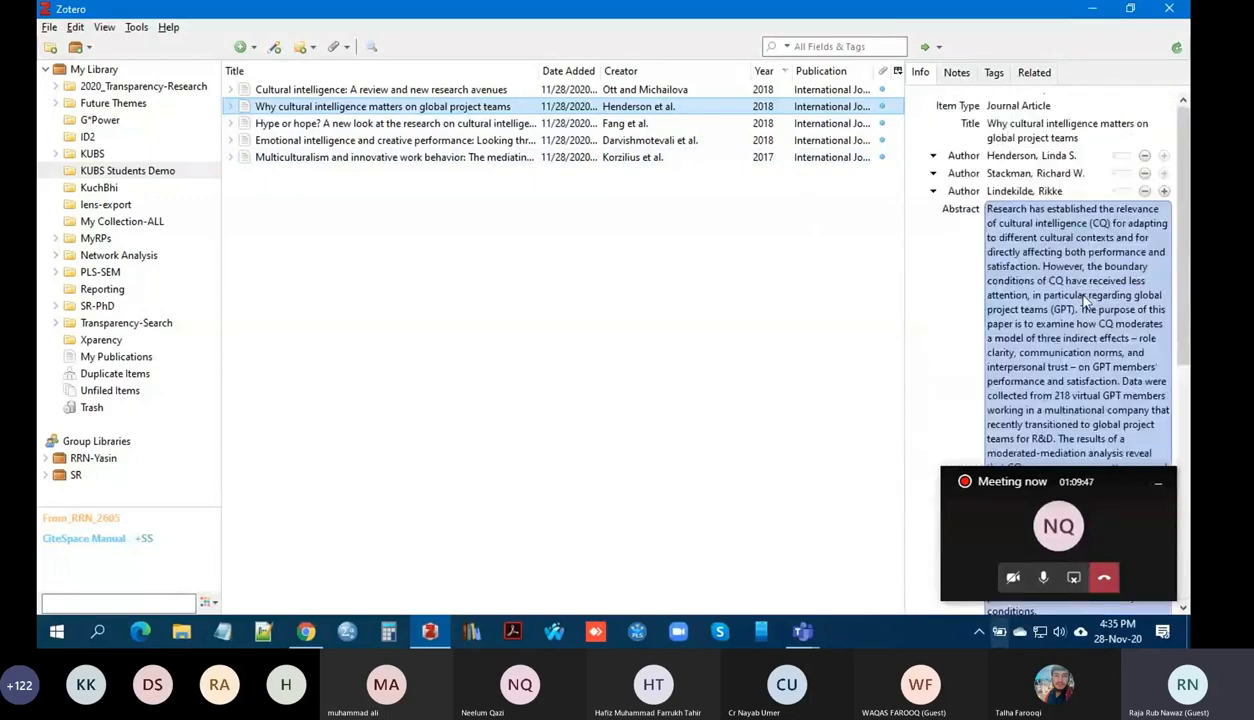
{"action": "left_click", "coordinate": [565, 167]}
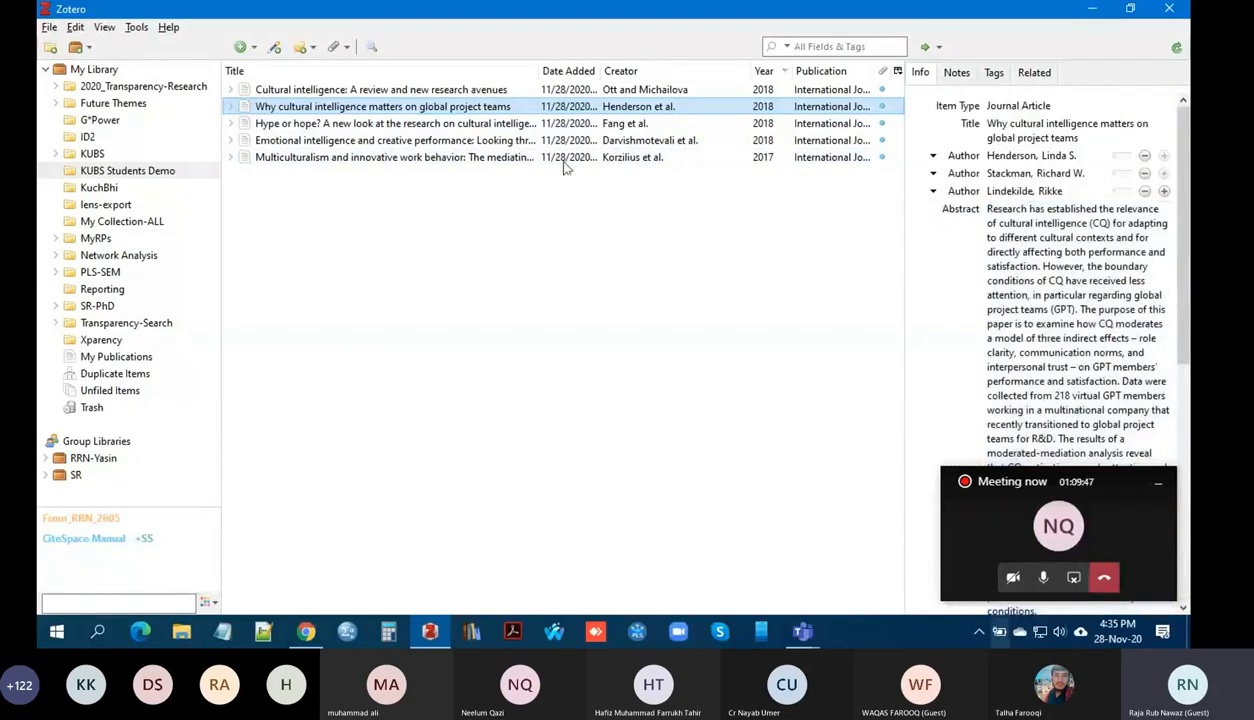
{"action": "left_click", "coordinate": [490, 92]}
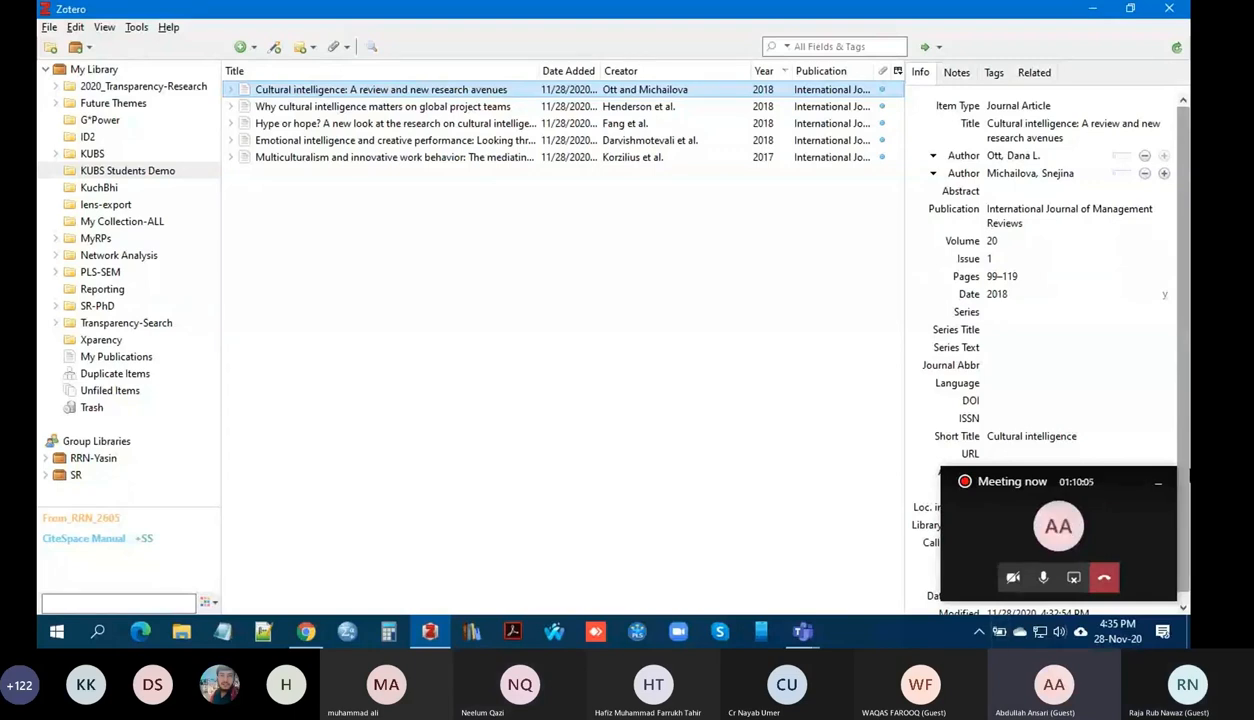
{"action": "mouse_move", "coordinate": [1188, 632]}
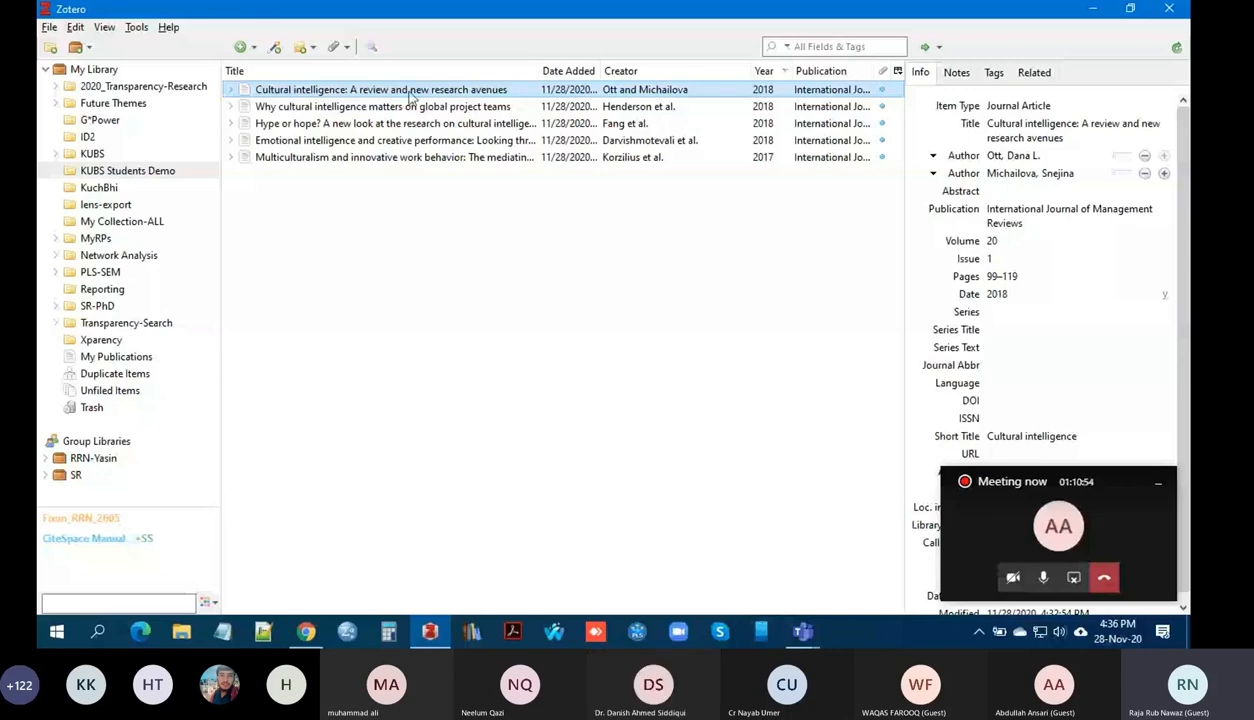
{"action": "left_click", "coordinate": [1012, 191]}
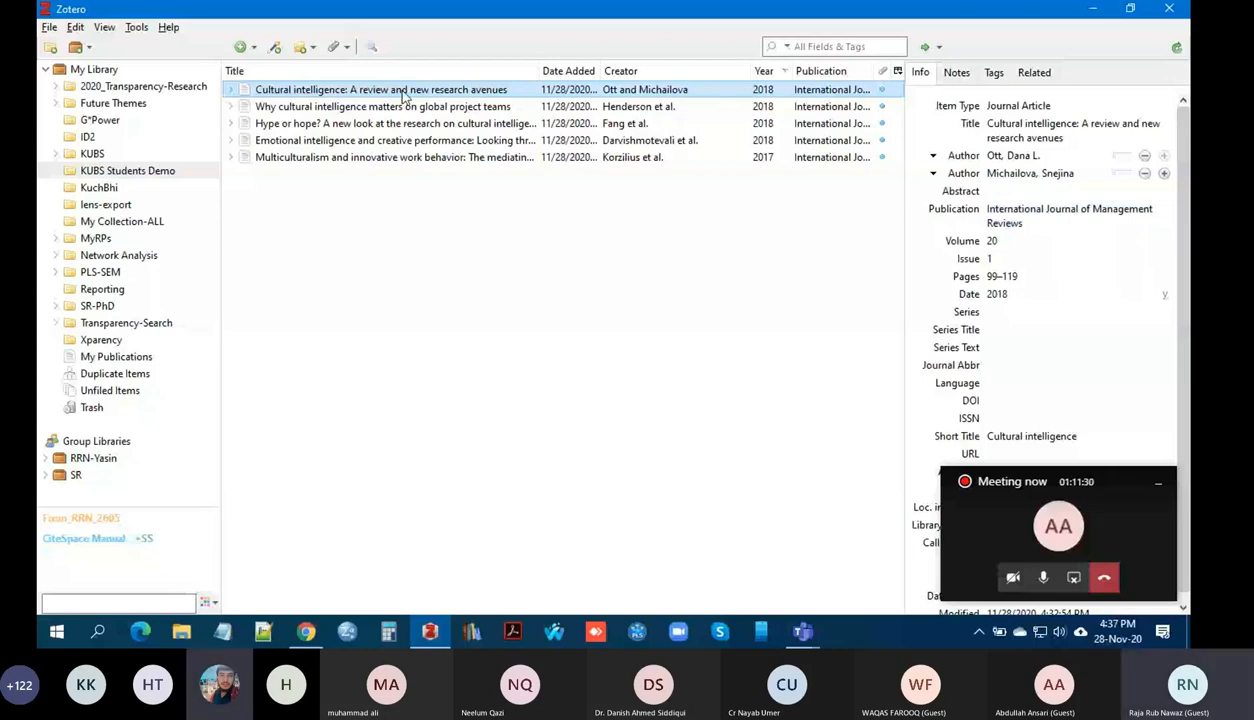
- Open the stored web snapshot of "Cultural intelligence: A review and new research avenues", read its abstract, and return to Zotero
{"action": "double_click", "coordinate": [405, 92]}
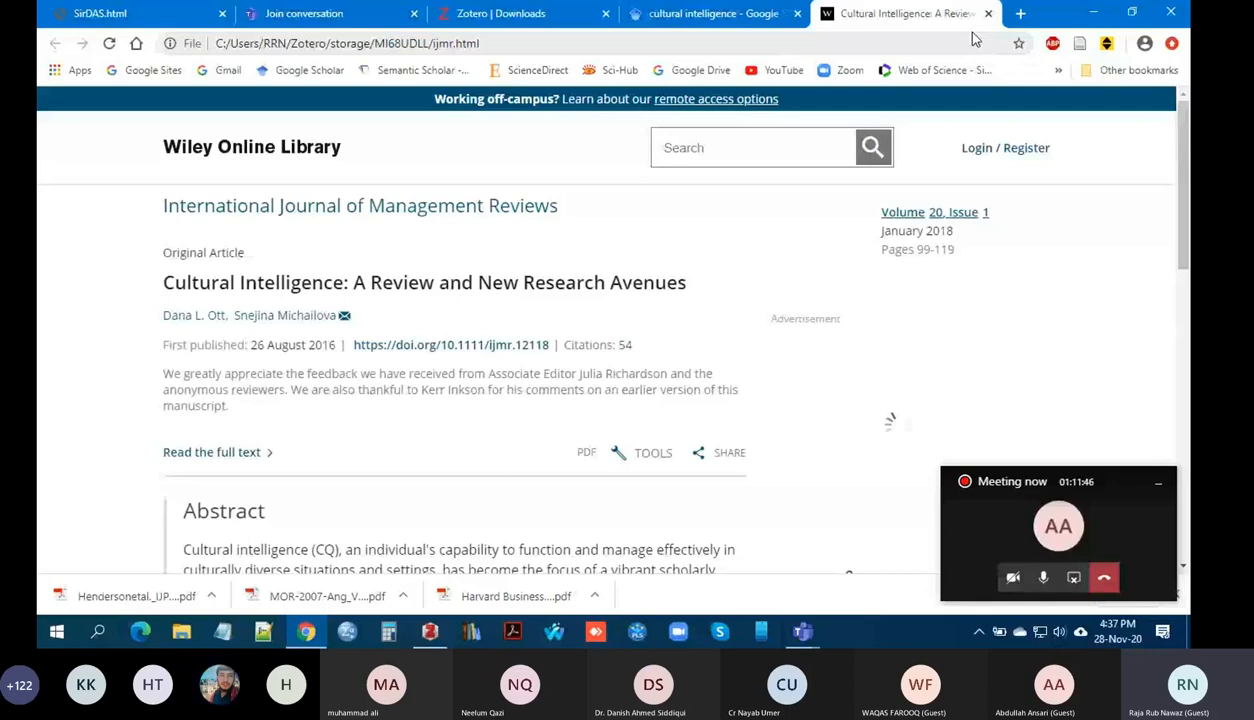
{"action": "scroll", "coordinate": [641, 420], "scroll_direction": "down", "scroll_amount": 5}
{"action": "scroll", "coordinate": [641, 420], "scroll_direction": "up", "scroll_amount": 1}
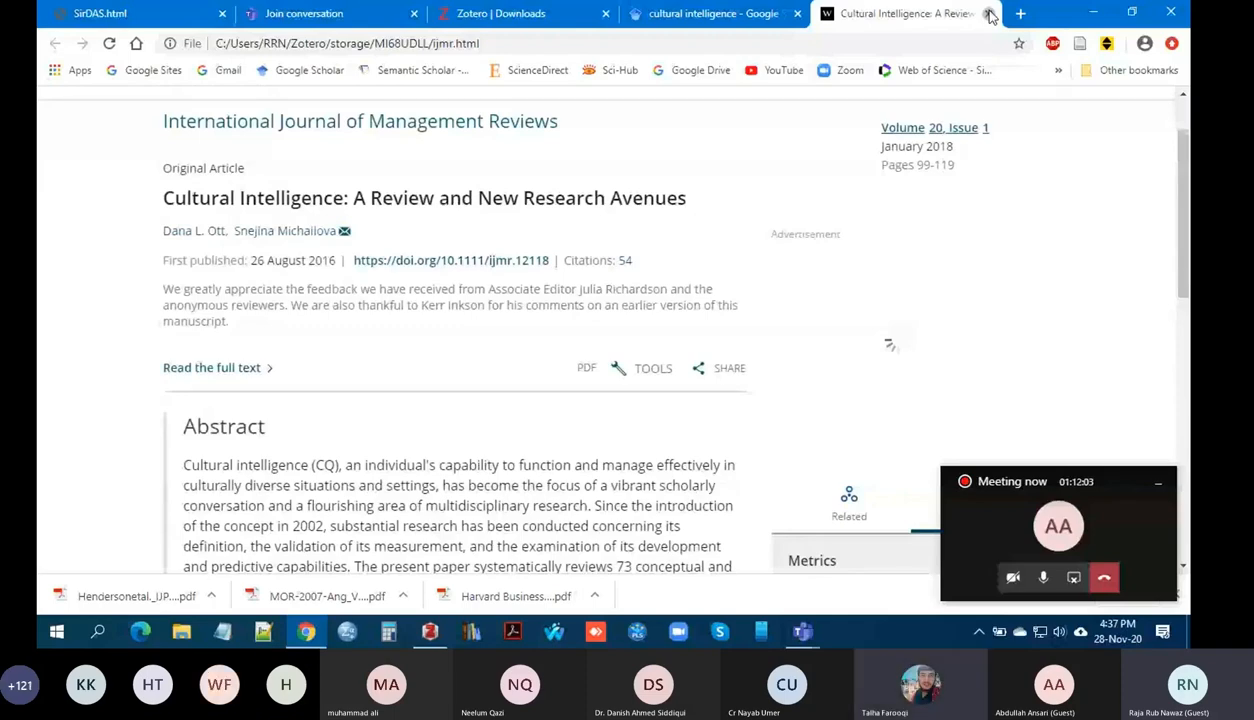
{"action": "left_click", "coordinate": [430, 633]}
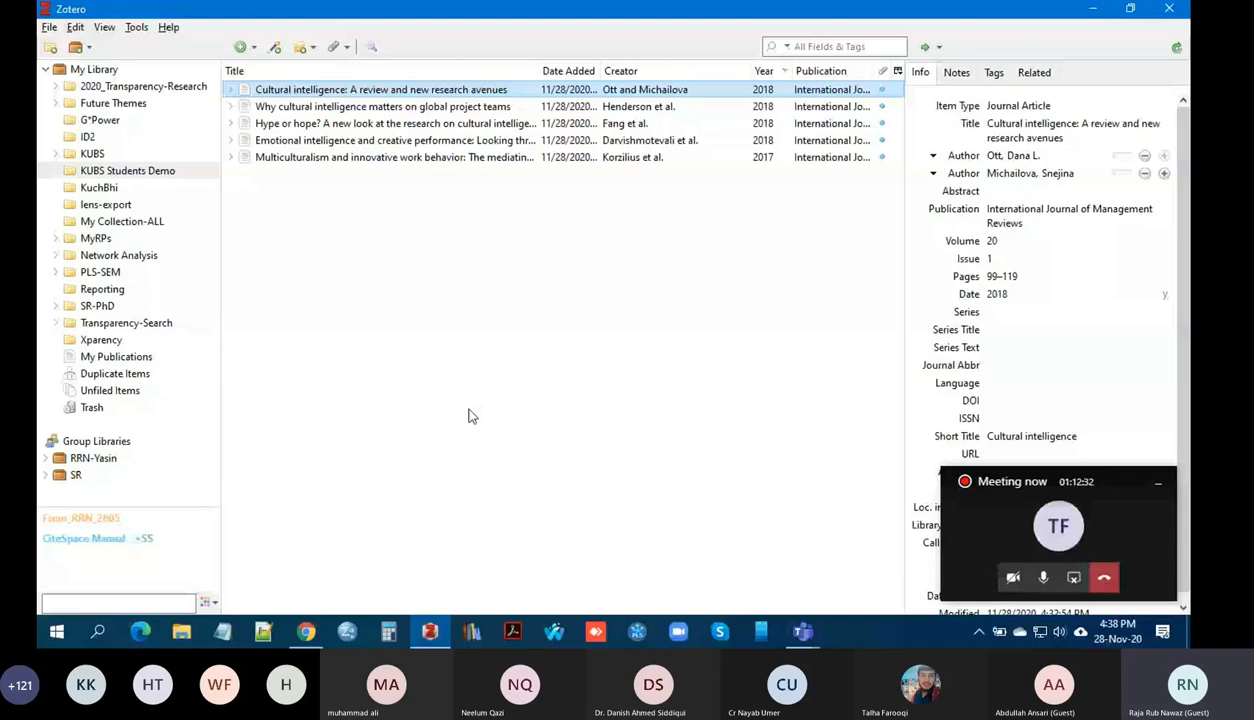
{"action": "left_click", "coordinate": [244, 47]}
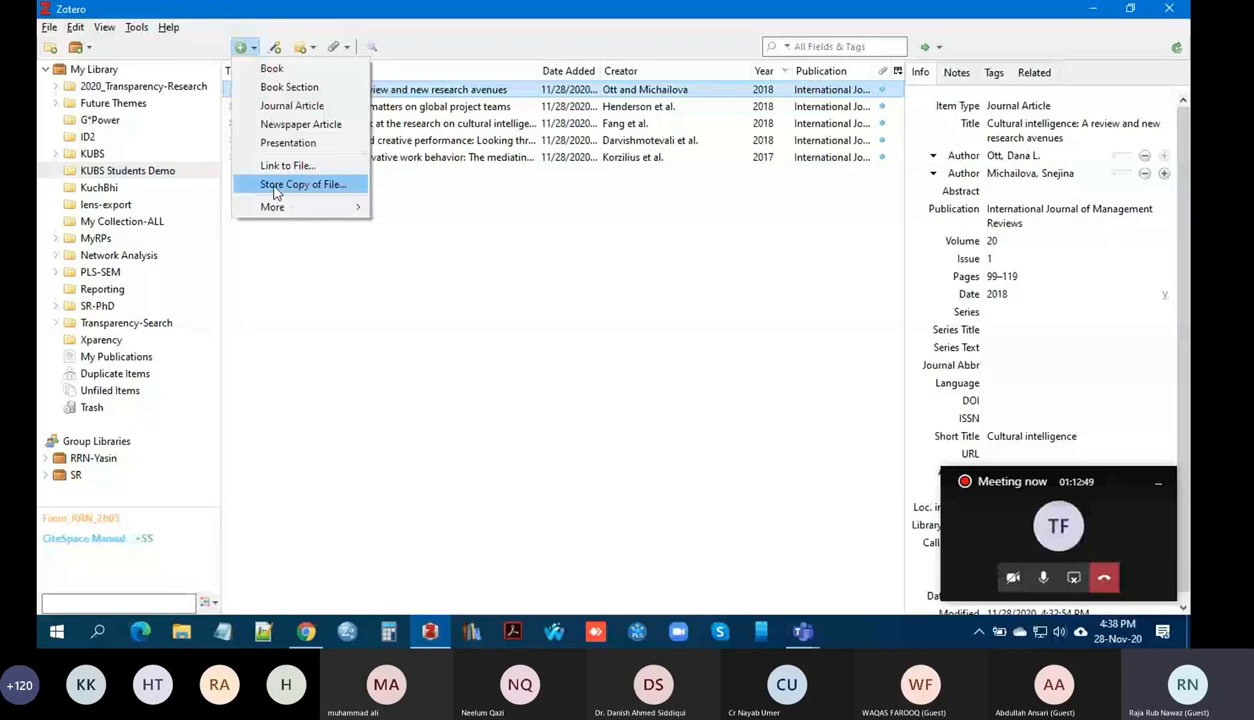
{"action": "left_click", "coordinate": [496, 134]}
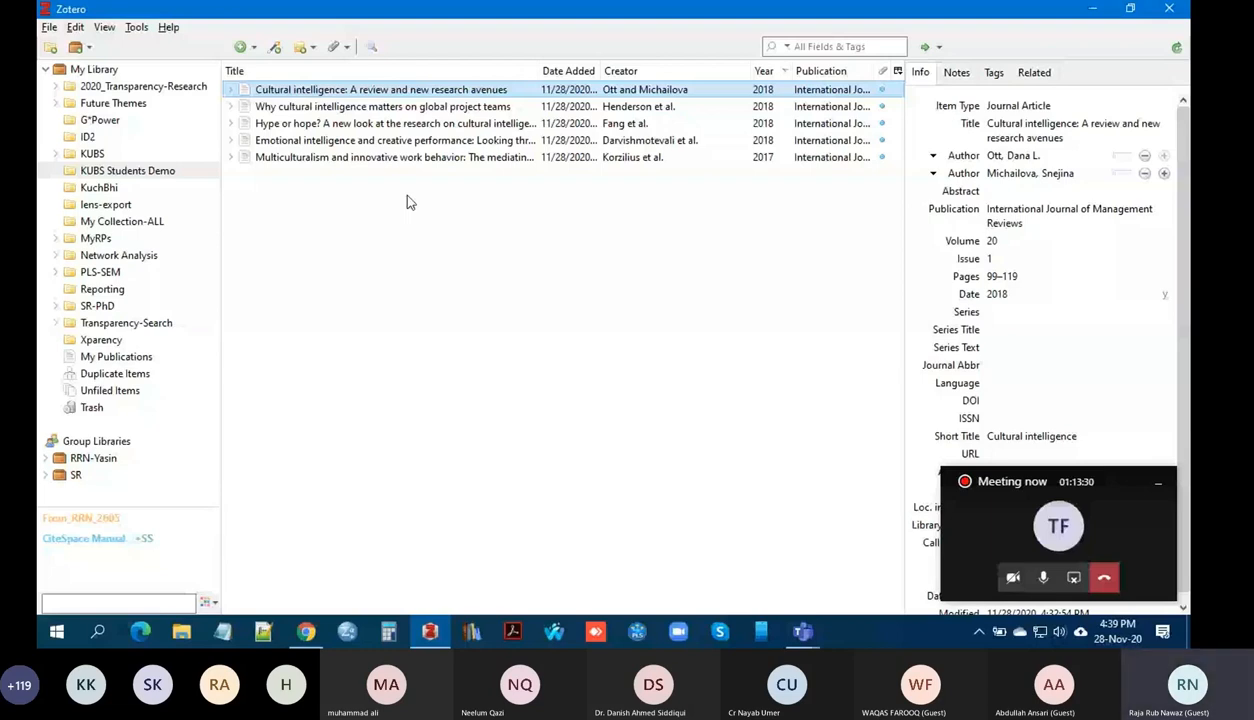
- Open the citation style manager in the preferences and select the American Psychological Association 7th edition style
{"action": "left_click", "coordinate": [75, 27]}
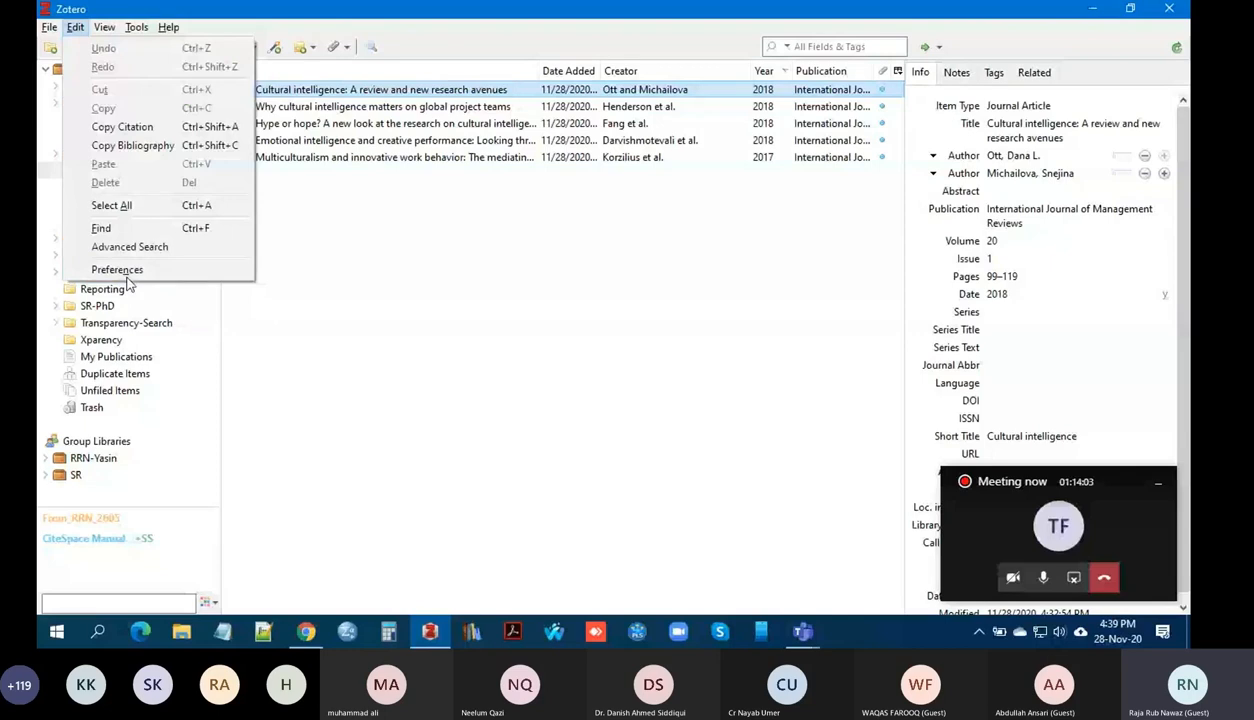
{"action": "left_click", "coordinate": [118, 270]}
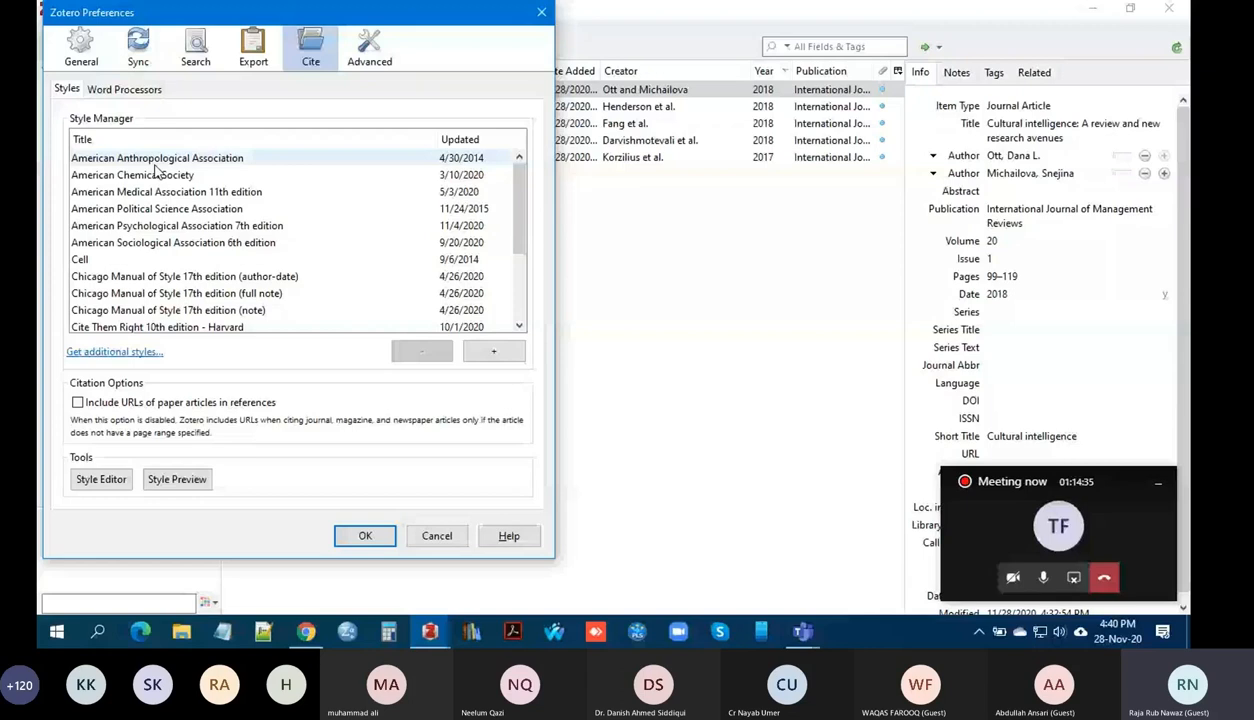
{"action": "scroll", "coordinate": [160, 311], "scroll_direction": "down", "scroll_amount": 1}
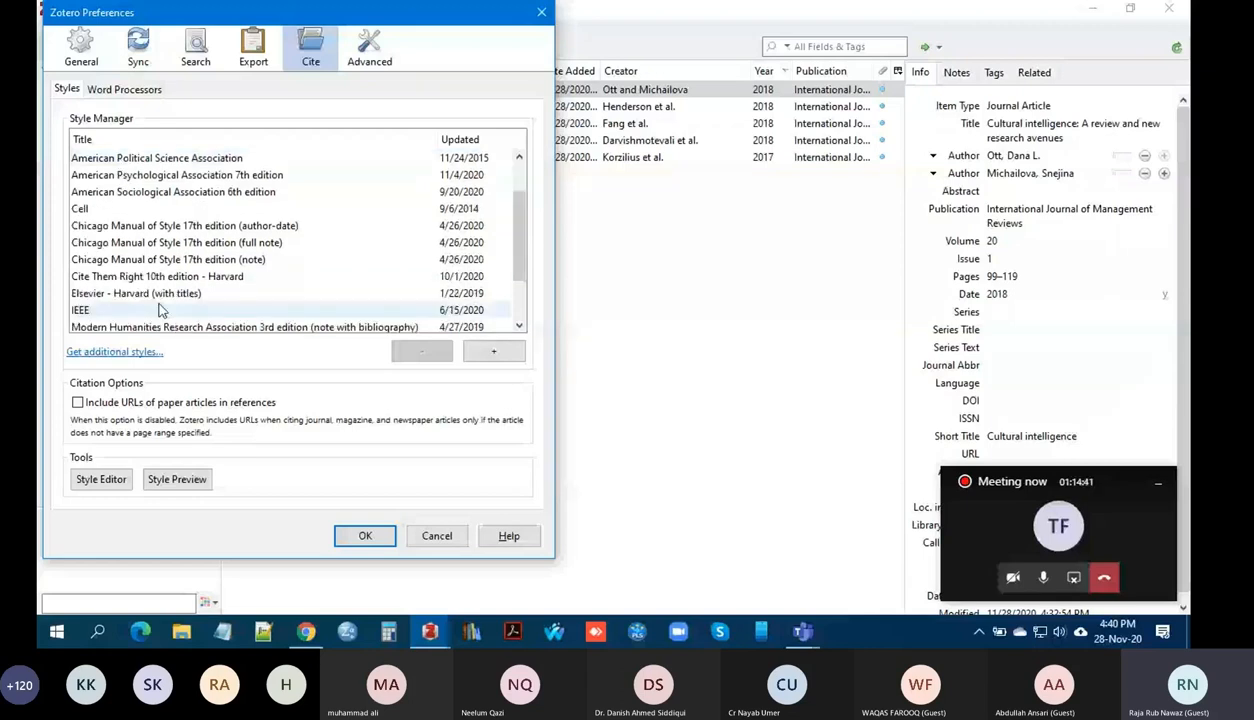
{"action": "scroll", "coordinate": [190, 248], "scroll_direction": "up", "scroll_amount": 1}
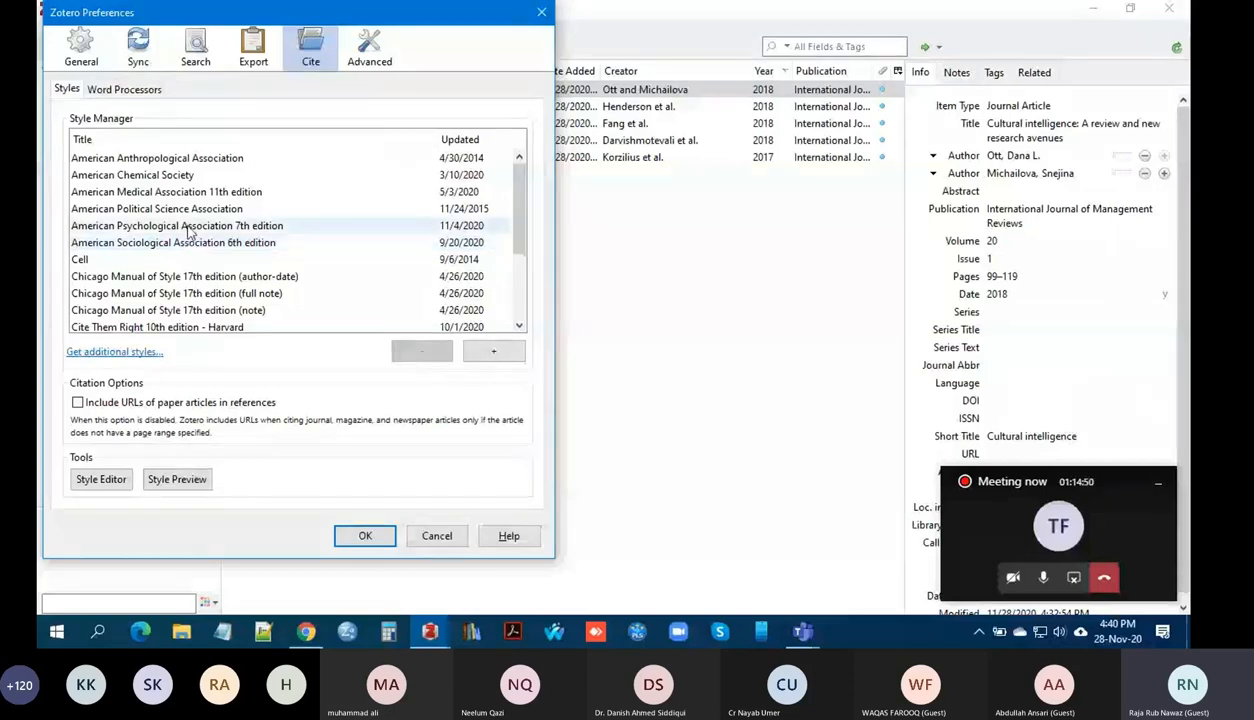
{"action": "left_click", "coordinate": [189, 229]}
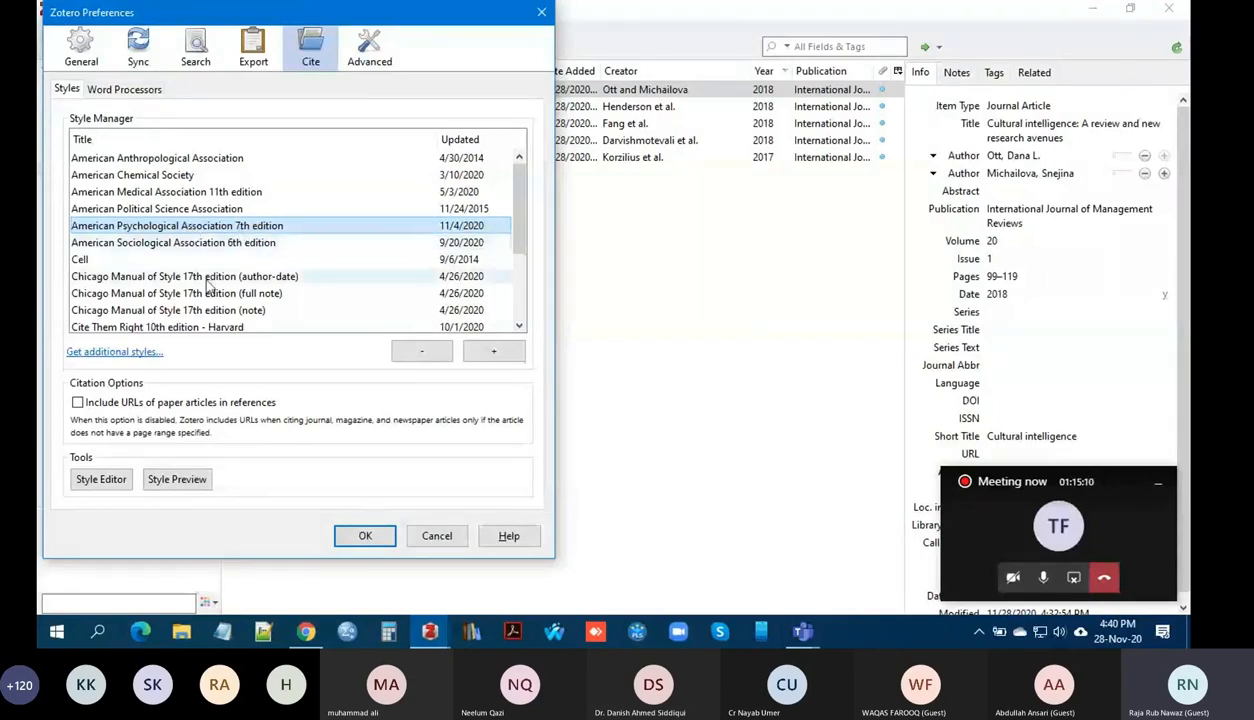
- Look through the full list of installed citation styles and locate the link for getting additional styles
{"action": "scroll", "coordinate": [207, 286], "scroll_direction": "down", "scroll_amount": 2}
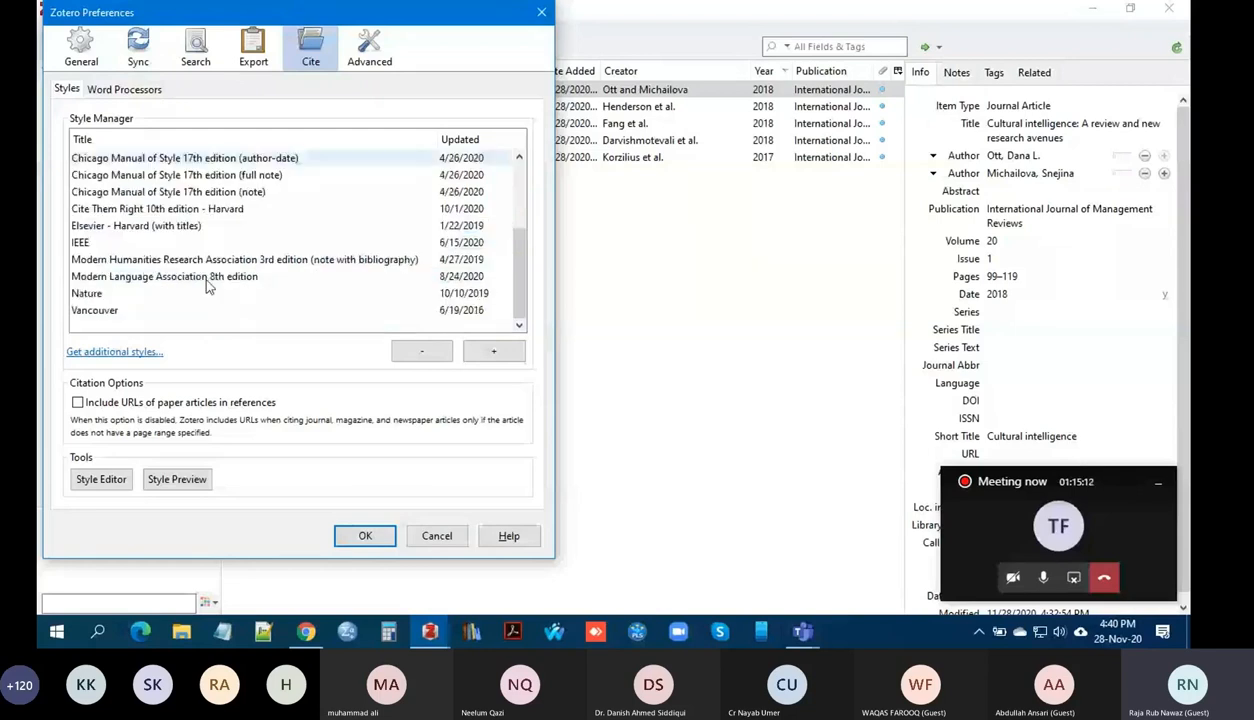
{"action": "scroll", "coordinate": [208, 286], "scroll_direction": "up", "scroll_amount": 1}
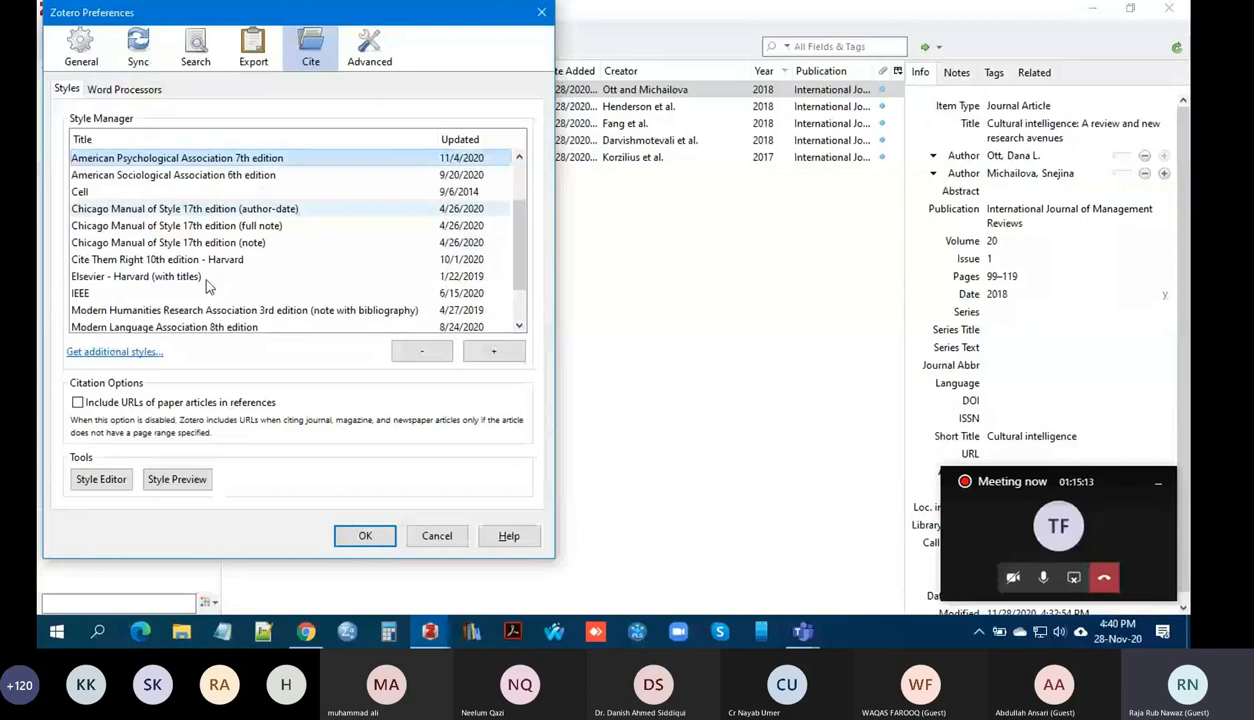
{"action": "scroll", "coordinate": [207, 286], "scroll_direction": "up", "scroll_amount": 2}
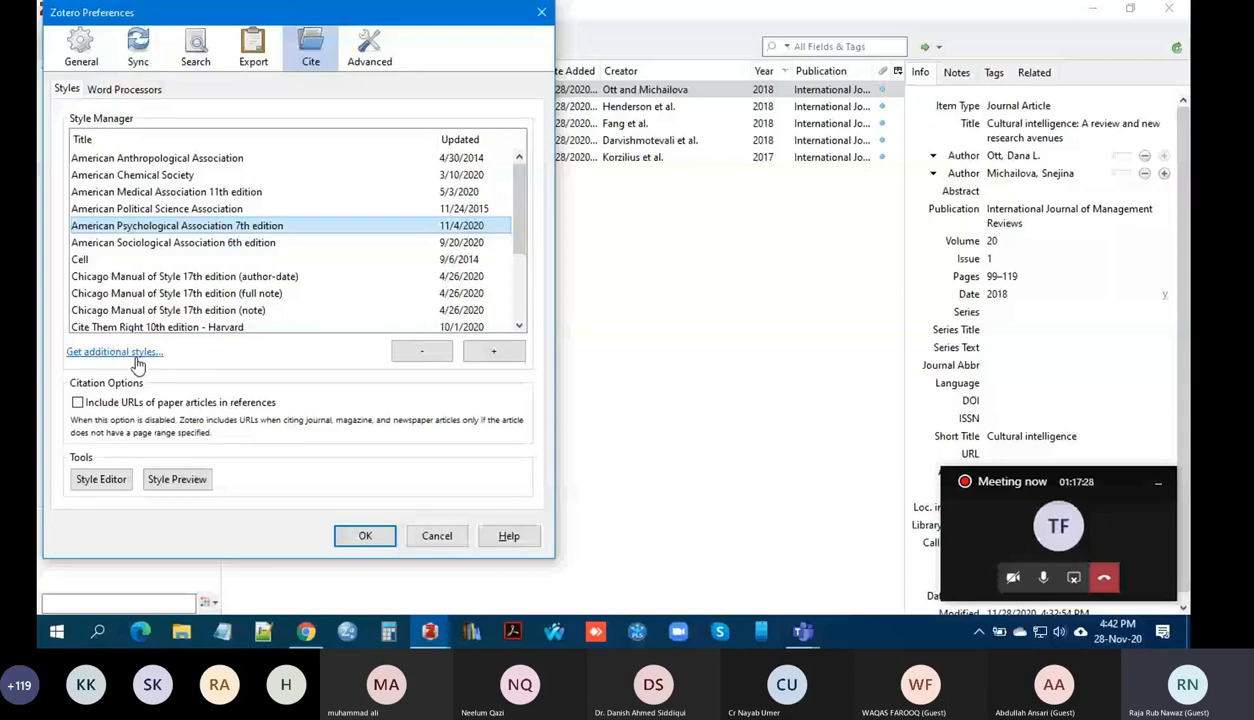
{"action": "scroll", "coordinate": [185, 265], "scroll_direction": "down", "scroll_amount": 1}
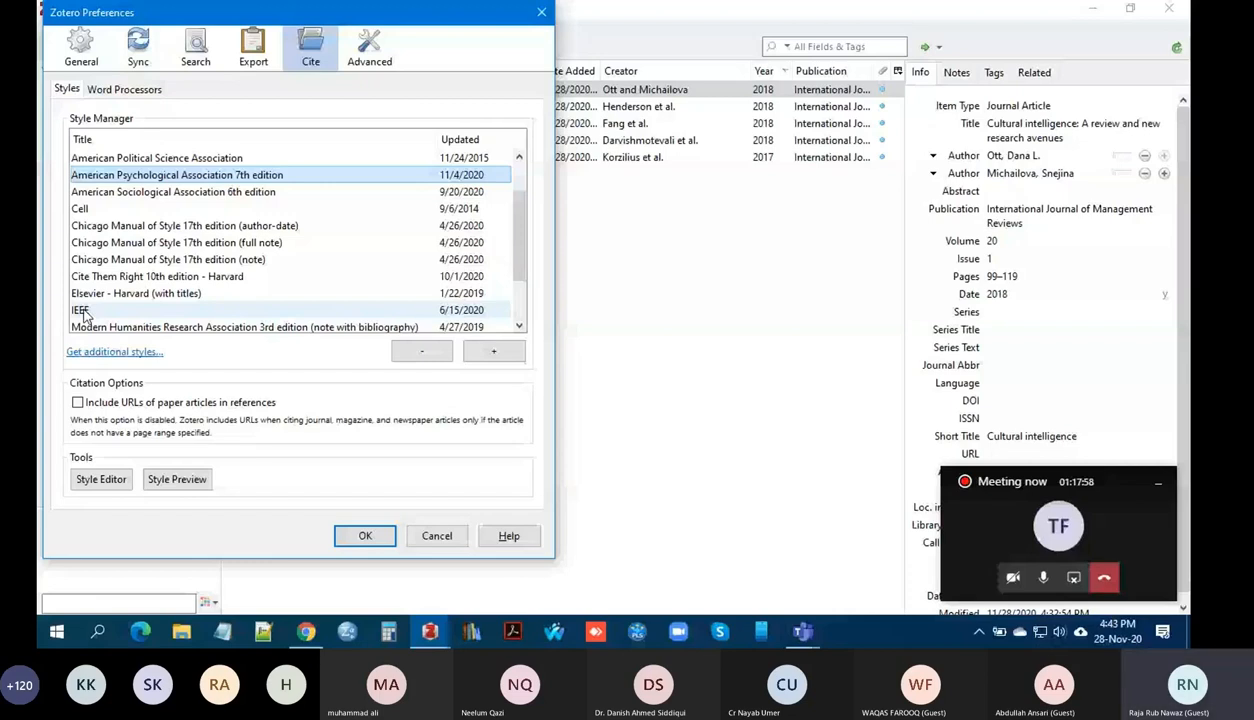
{"action": "scroll", "coordinate": [86, 316], "scroll_direction": "down", "scroll_amount": 2}
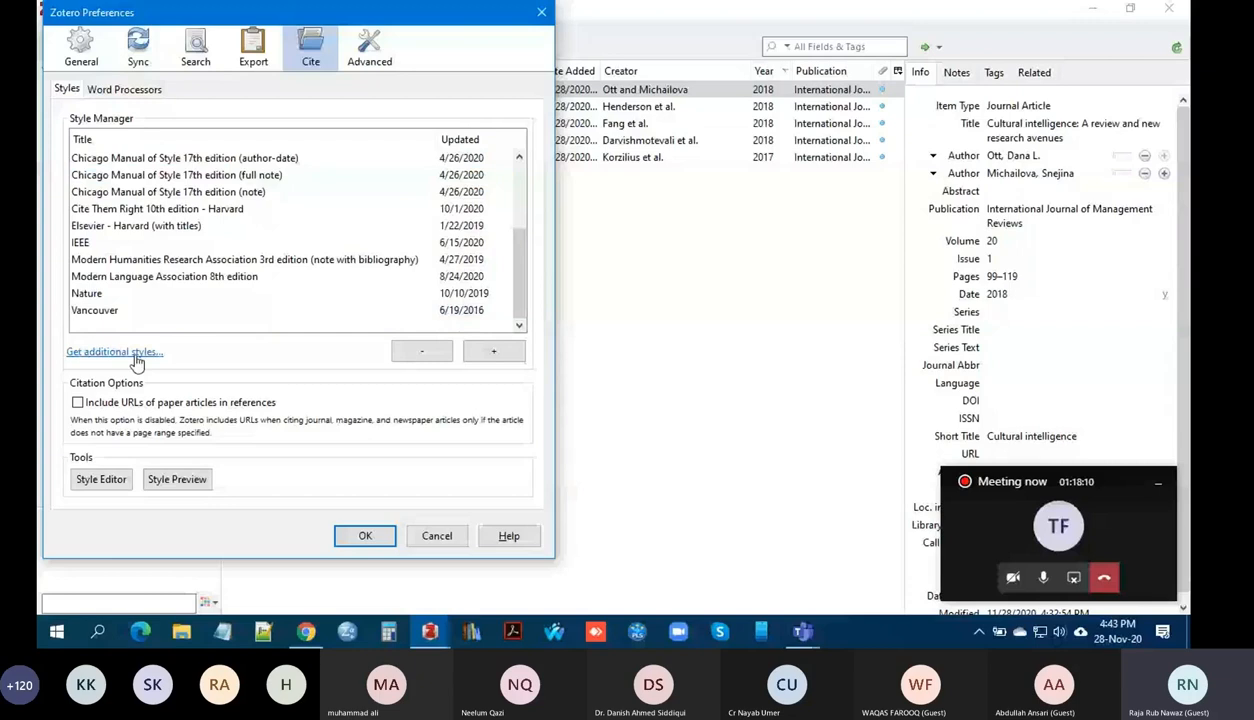
{"action": "scroll", "coordinate": [240, 297], "scroll_direction": "up", "scroll_amount": 3}
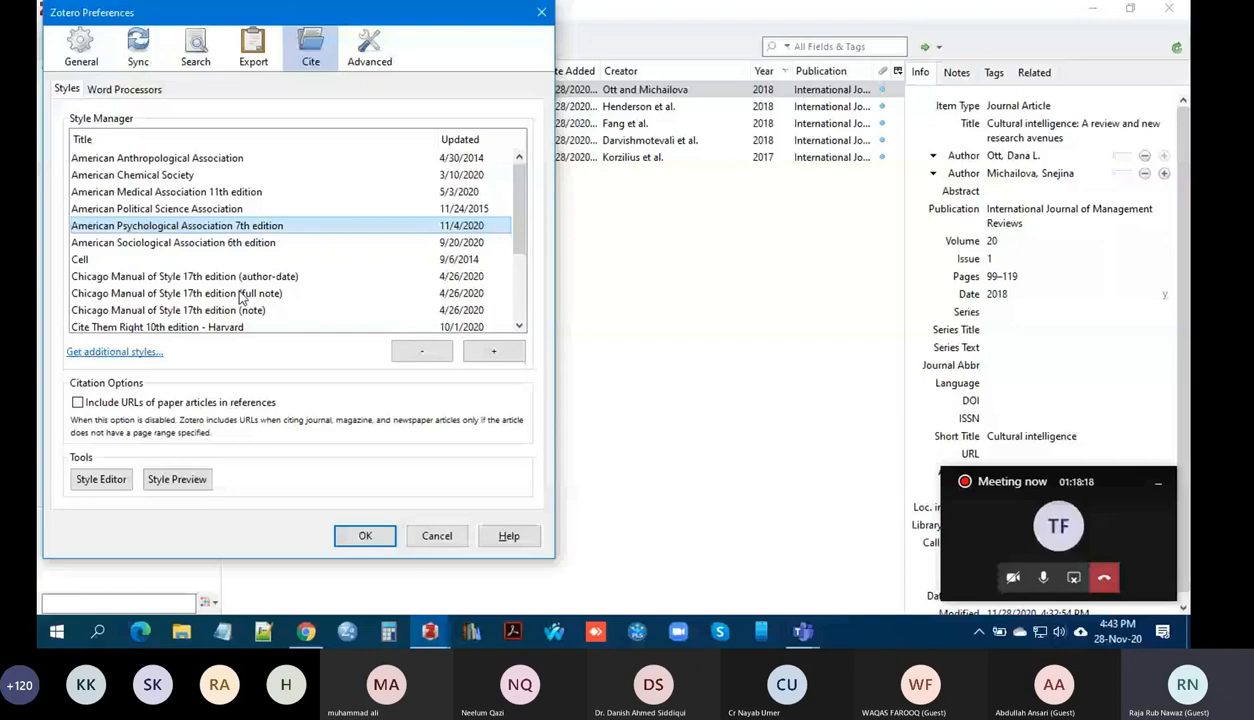
{"action": "scroll", "coordinate": [240, 297], "scroll_direction": "down", "scroll_amount": 1}
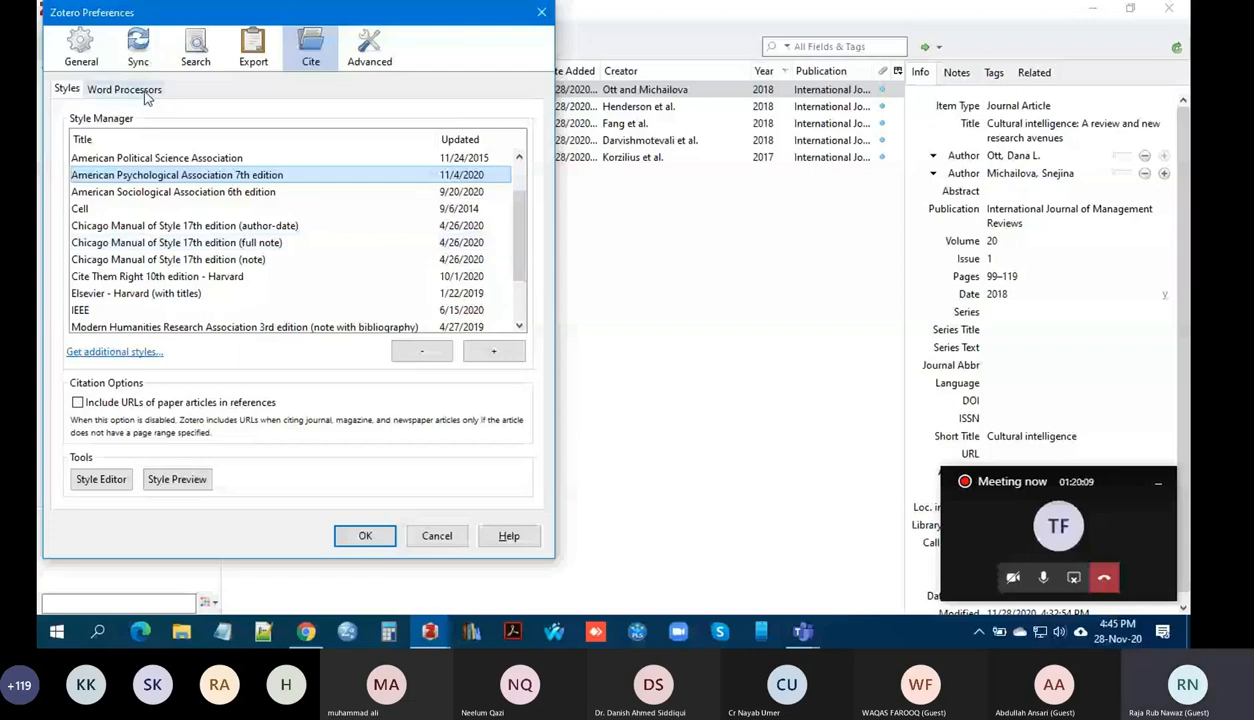
- Review the word processor add-in options and the General, Sync and Advanced preferences
{"action": "left_click", "coordinate": [128, 89]}
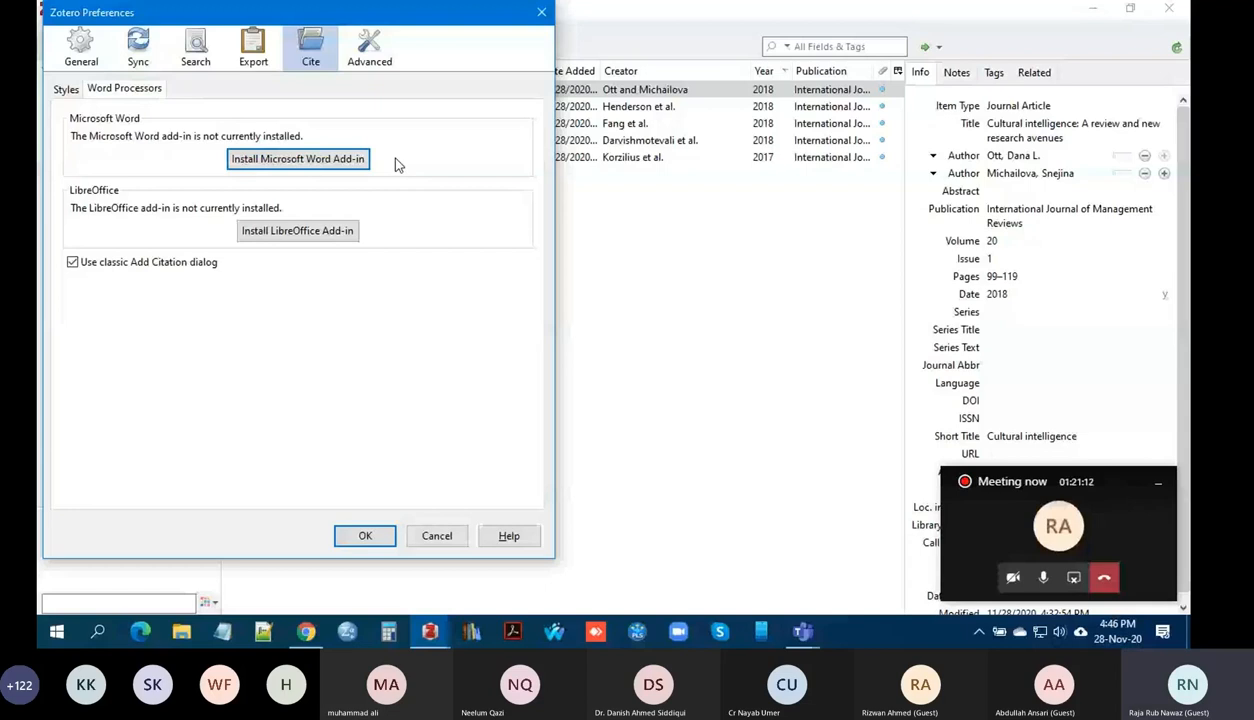
{"action": "left_click", "coordinate": [328, 168]}
{"action": "left_click", "coordinate": [86, 50]}
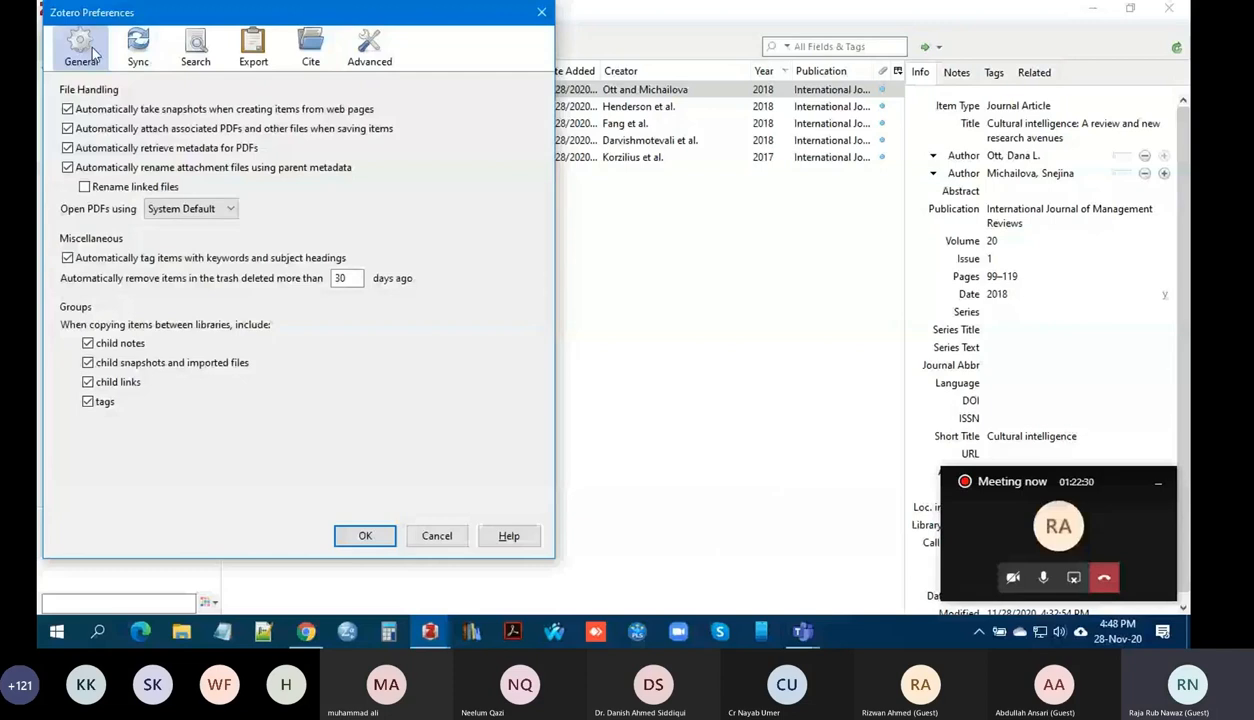
{"action": "left_click", "coordinate": [138, 45]}
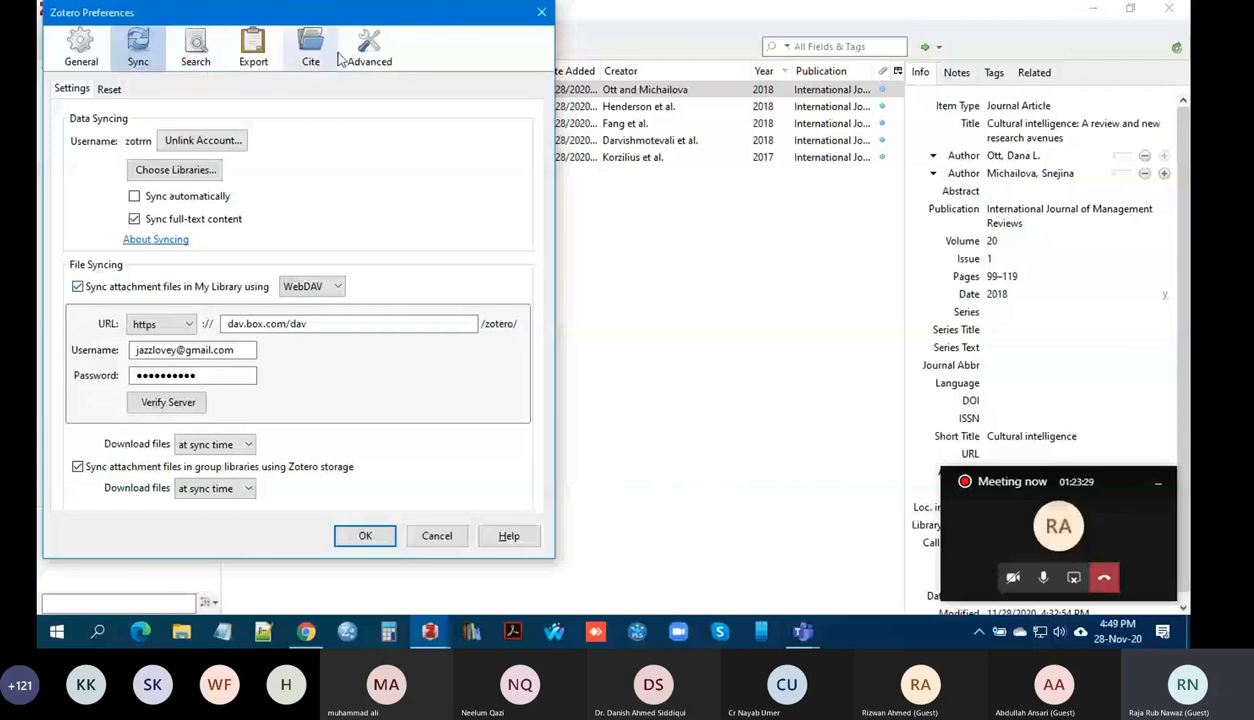
{"action": "left_click", "coordinate": [373, 58]}
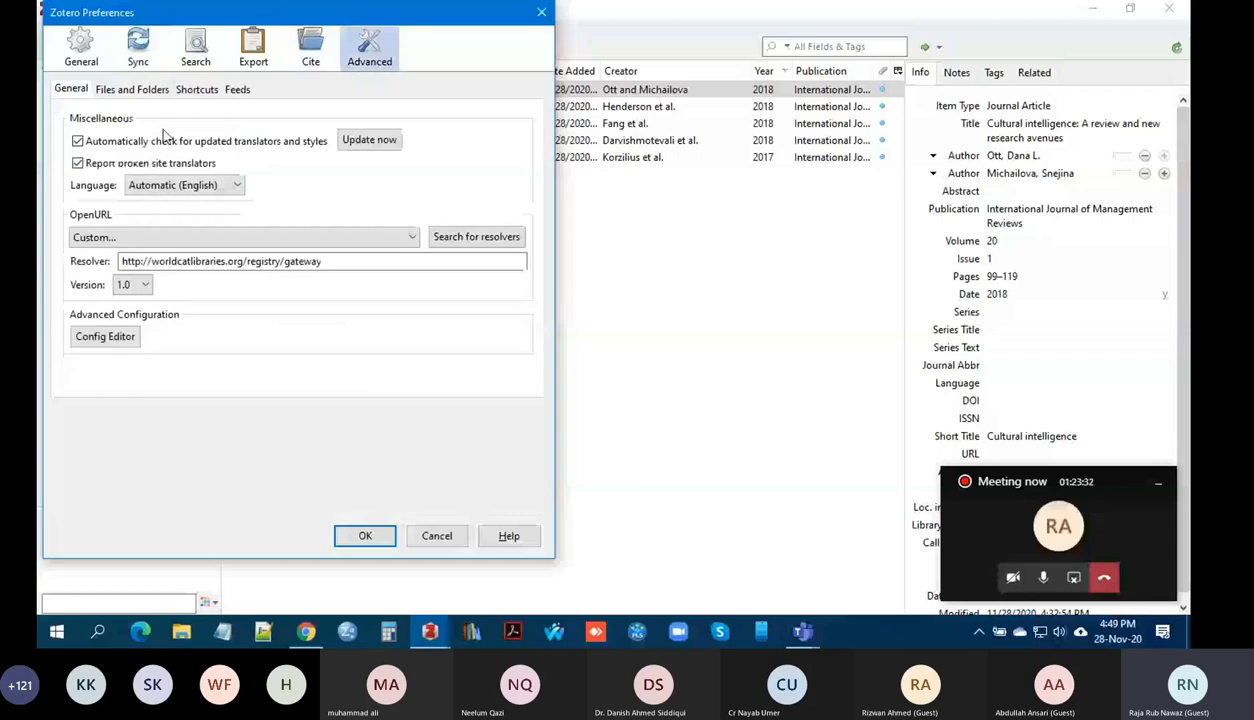
- Return to the citation styles and accept the preferences with American Psychological Association 7th edition selected
{"action": "left_click", "coordinate": [318, 42]}
{"action": "left_click", "coordinate": [66, 89]}
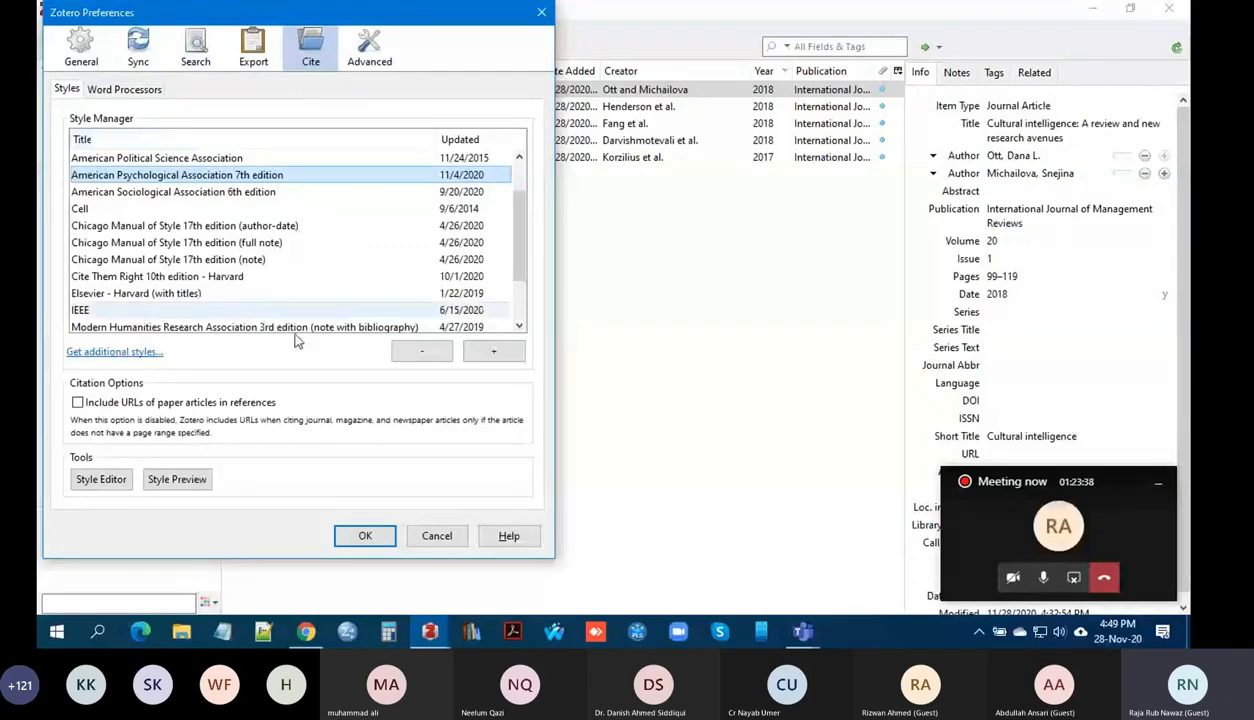
{"action": "left_click", "coordinate": [365, 536]}
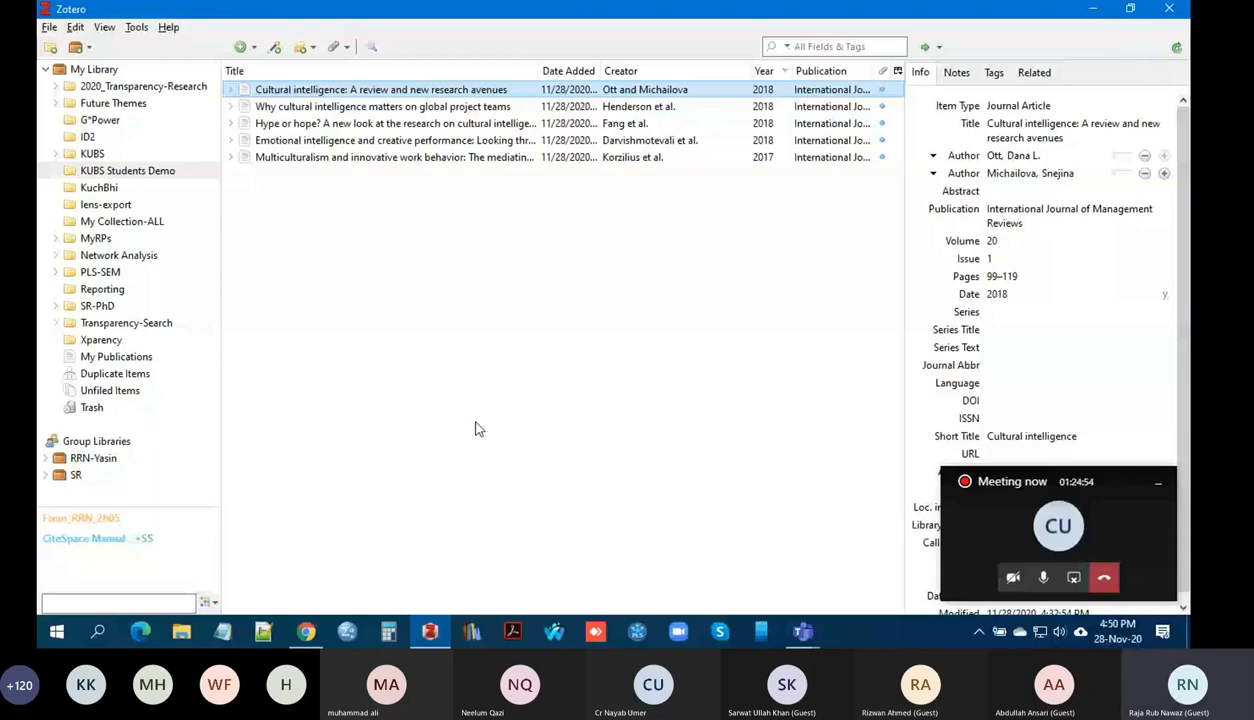
- Switch to Chrome and show the Zotero Downloads page
{"action": "left_click", "coordinate": [307, 633]}
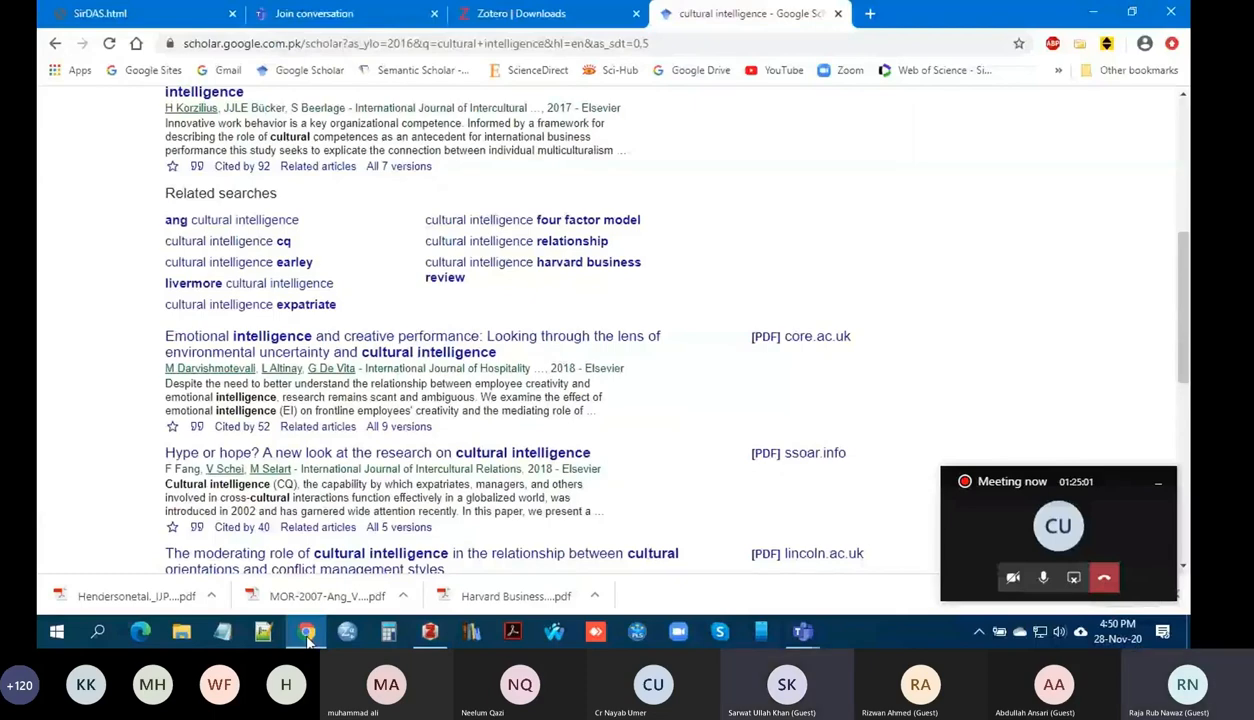
{"action": "left_click", "coordinate": [521, 14]}
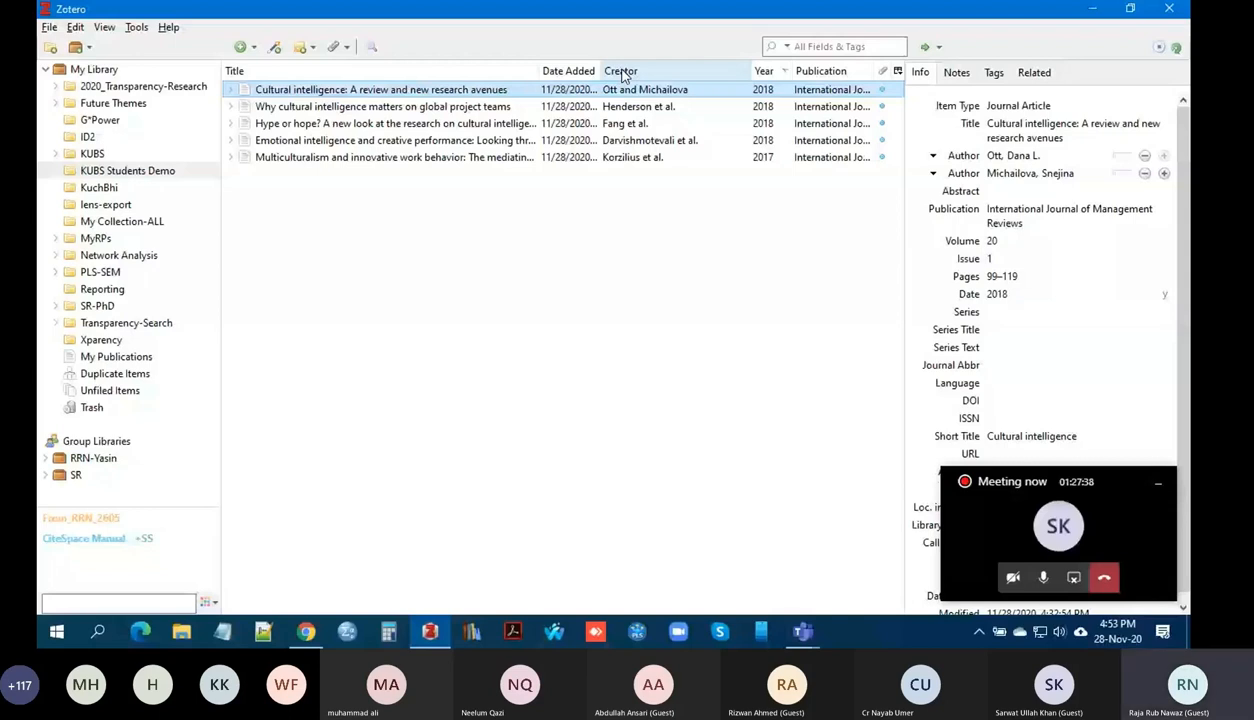
- In Zotero, narrow the Creator column of the item list and check the tags for the KUBS Students Demo collection
{"action": "left_click_drag", "start_coordinate": [751, 71], "coordinate": [692, 70]}
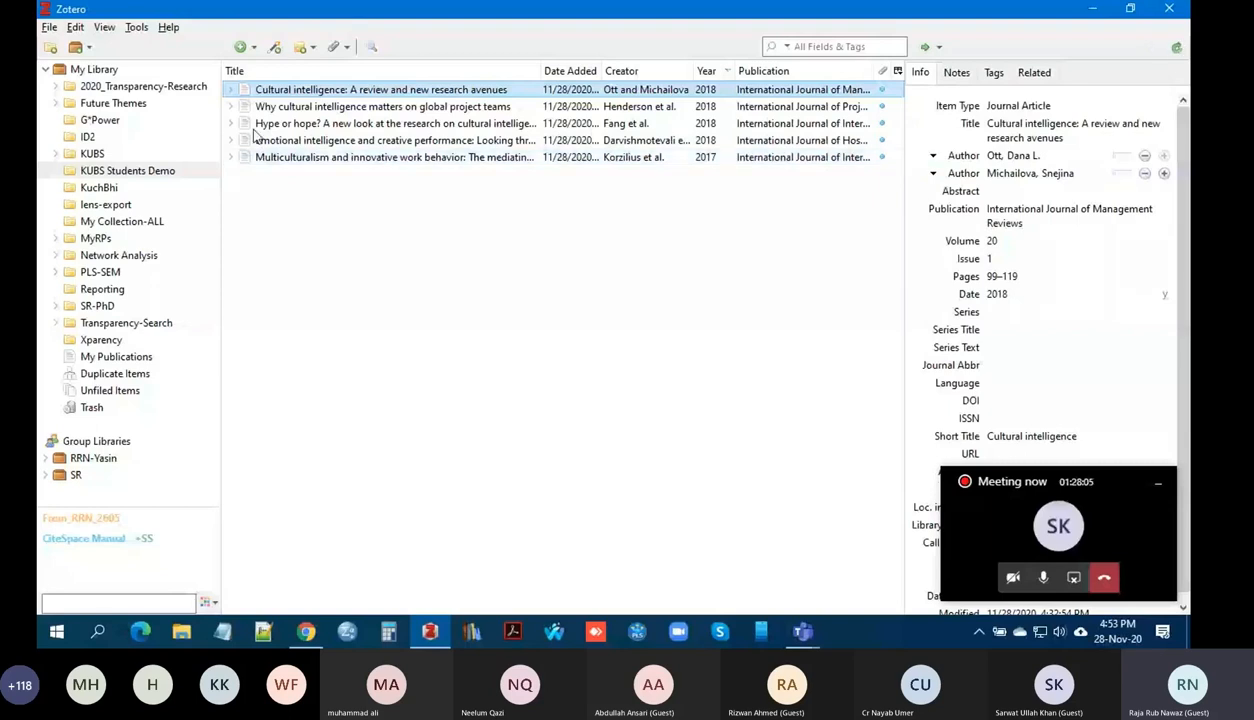
{"action": "left_click", "coordinate": [144, 554]}
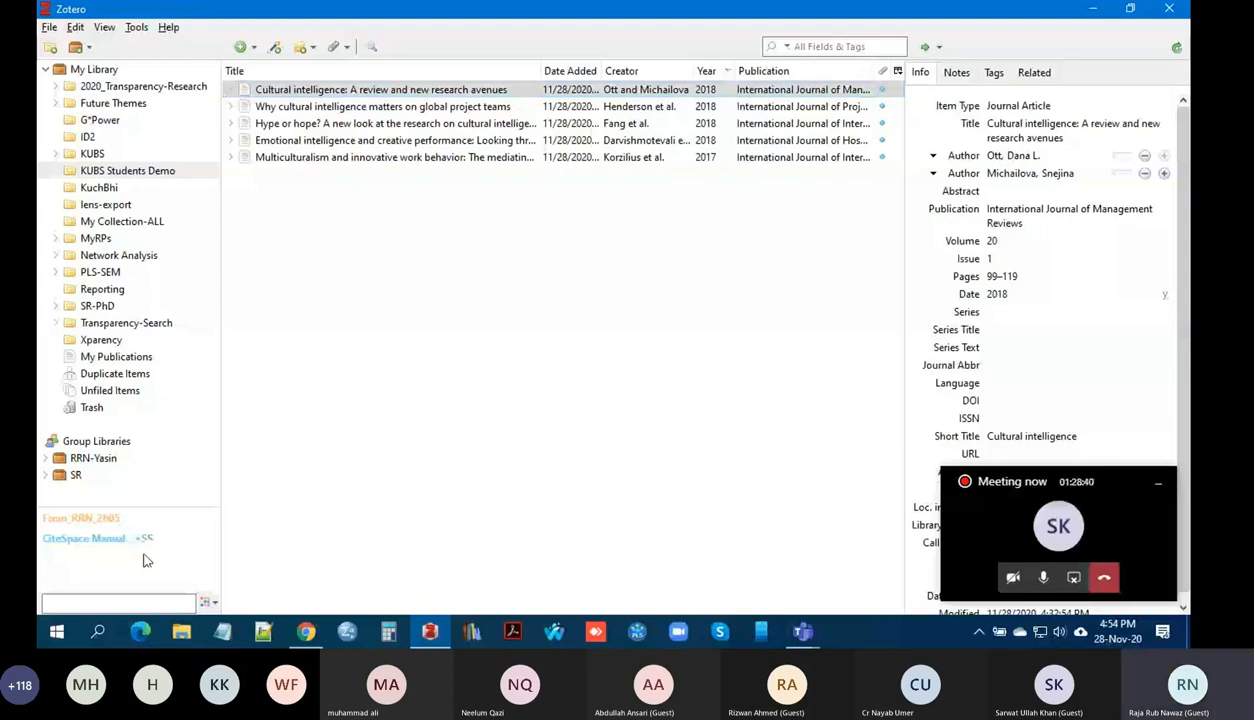
{"action": "left_click", "coordinate": [127, 171]}
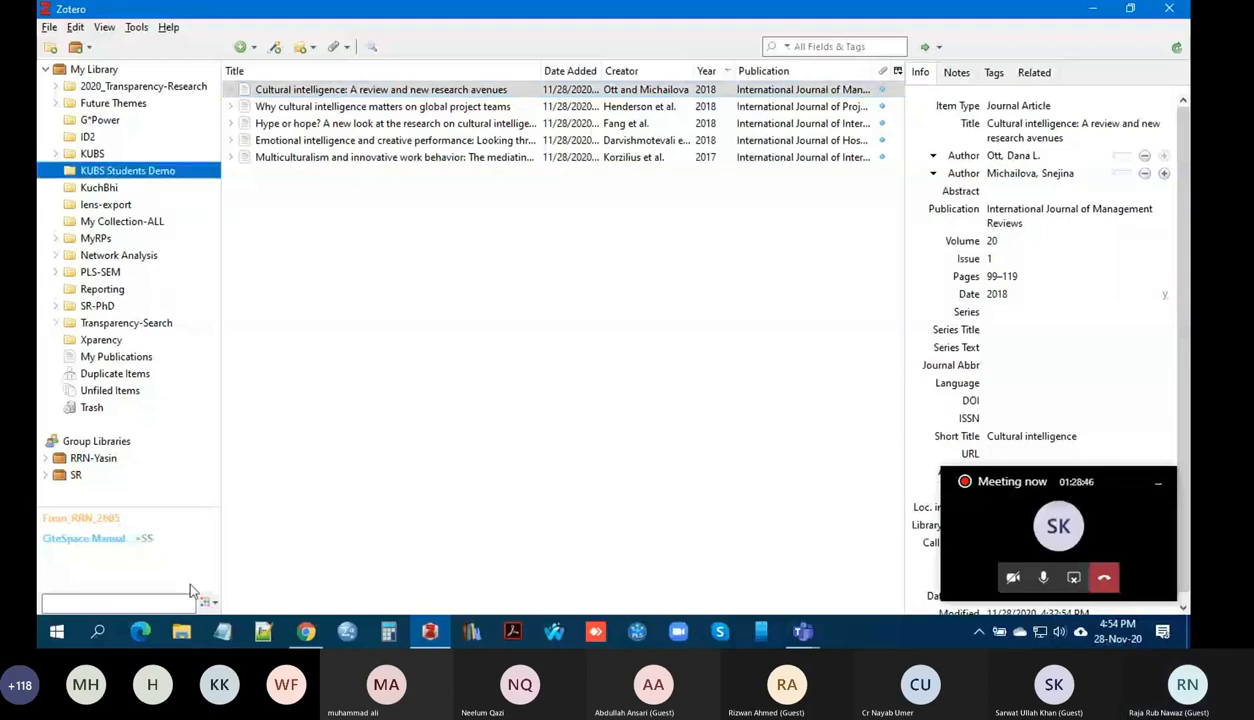
{"action": "left_click", "coordinate": [147, 541]}
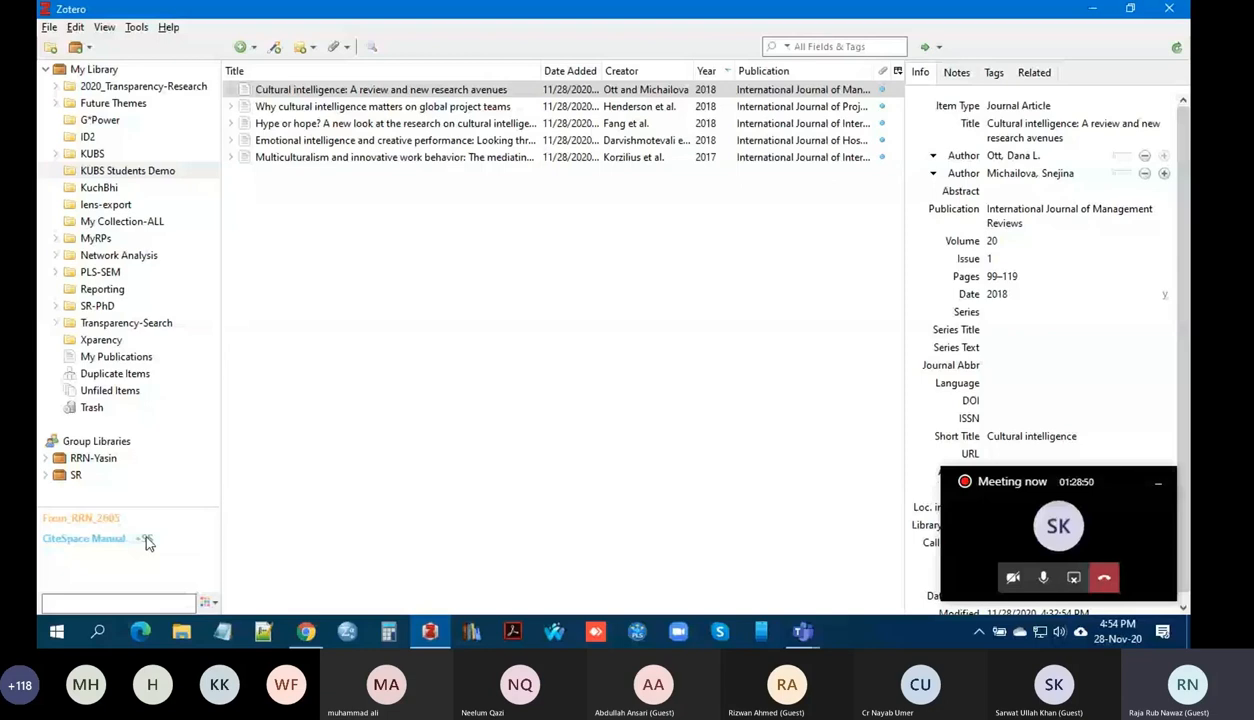
- Show all items of My Library, browse its tags and filter the items by the tag "1a-transparency"
{"action": "left_click", "coordinate": [92, 70]}
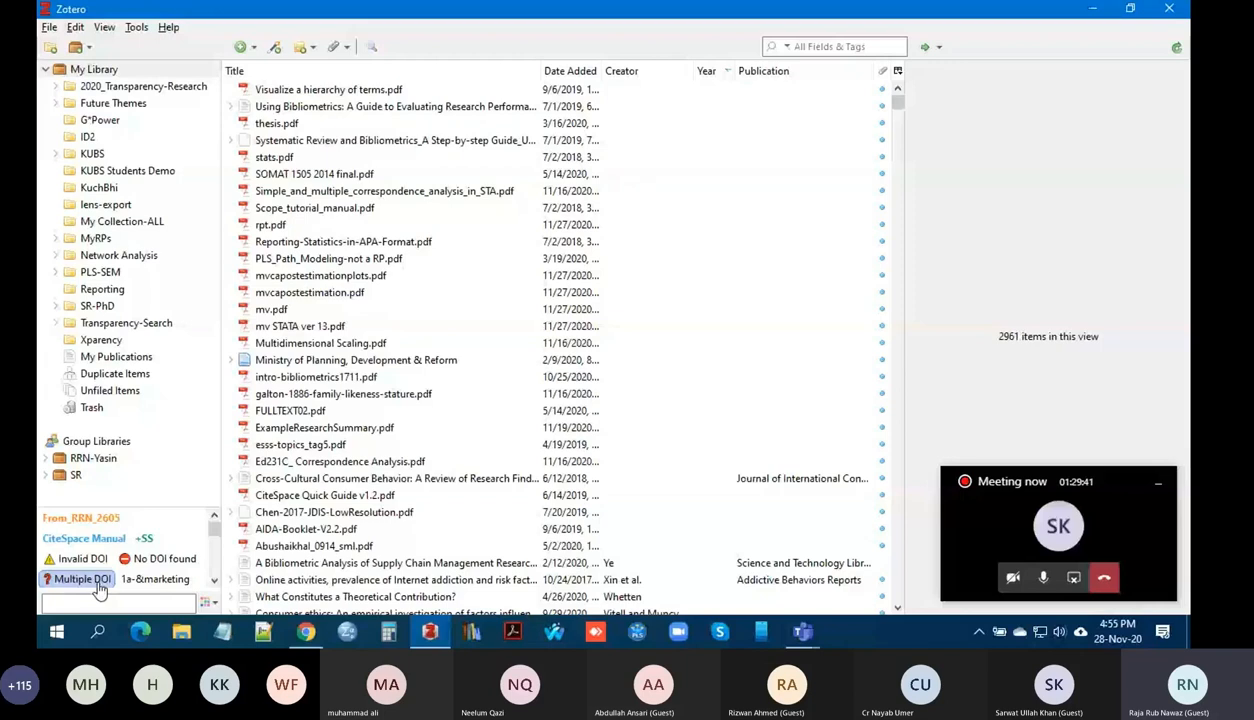
{"action": "left_click", "coordinate": [214, 580]}
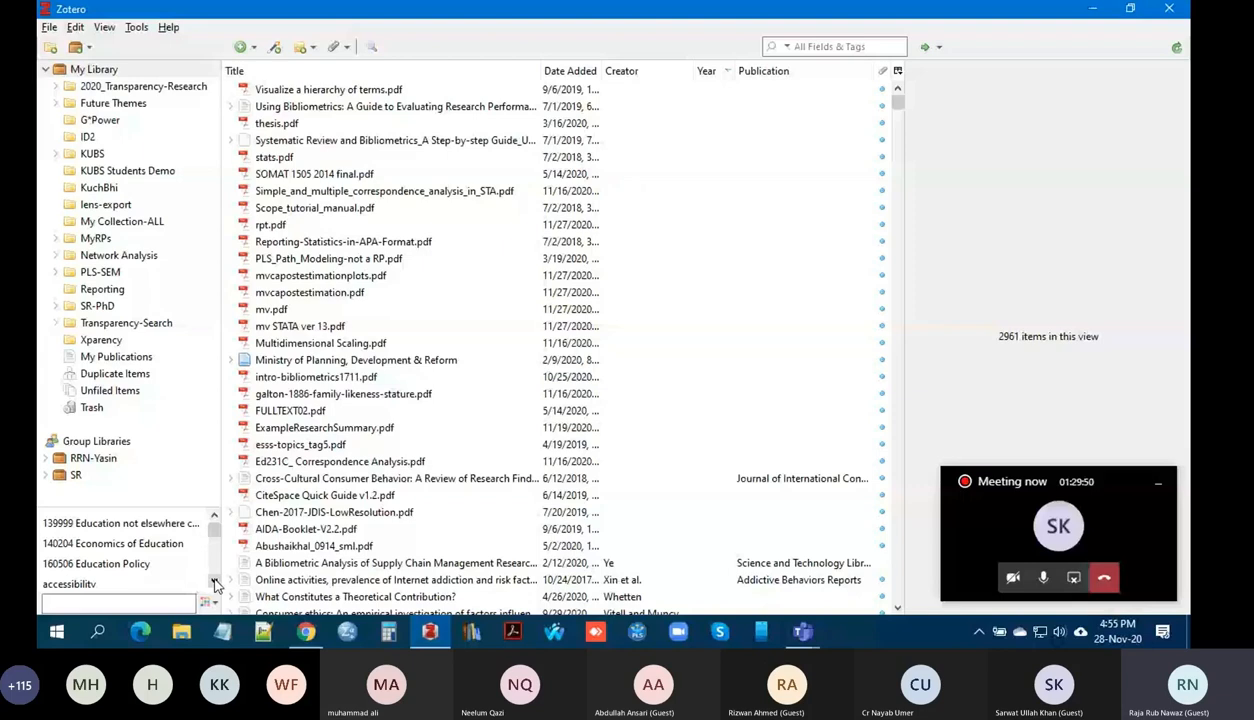
{"action": "scroll", "coordinate": [97, 580], "scroll_direction": "up", "scroll_amount": 1}
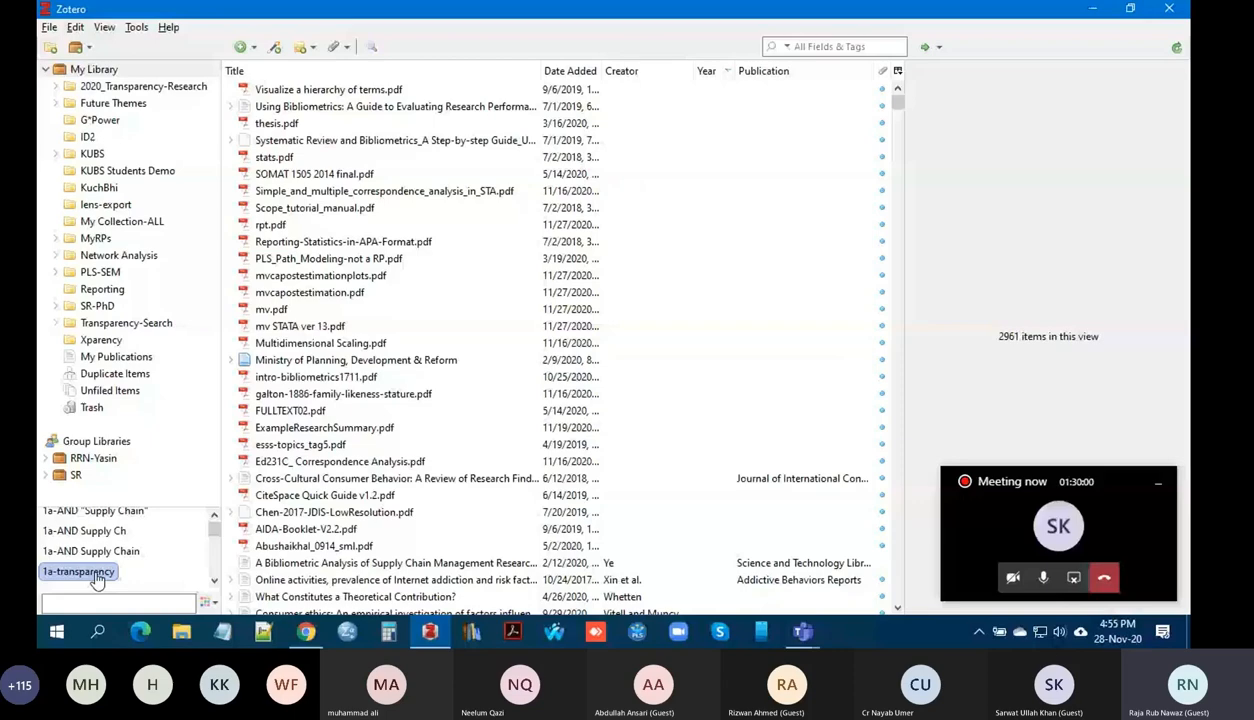
{"action": "left_click", "coordinate": [97, 578]}
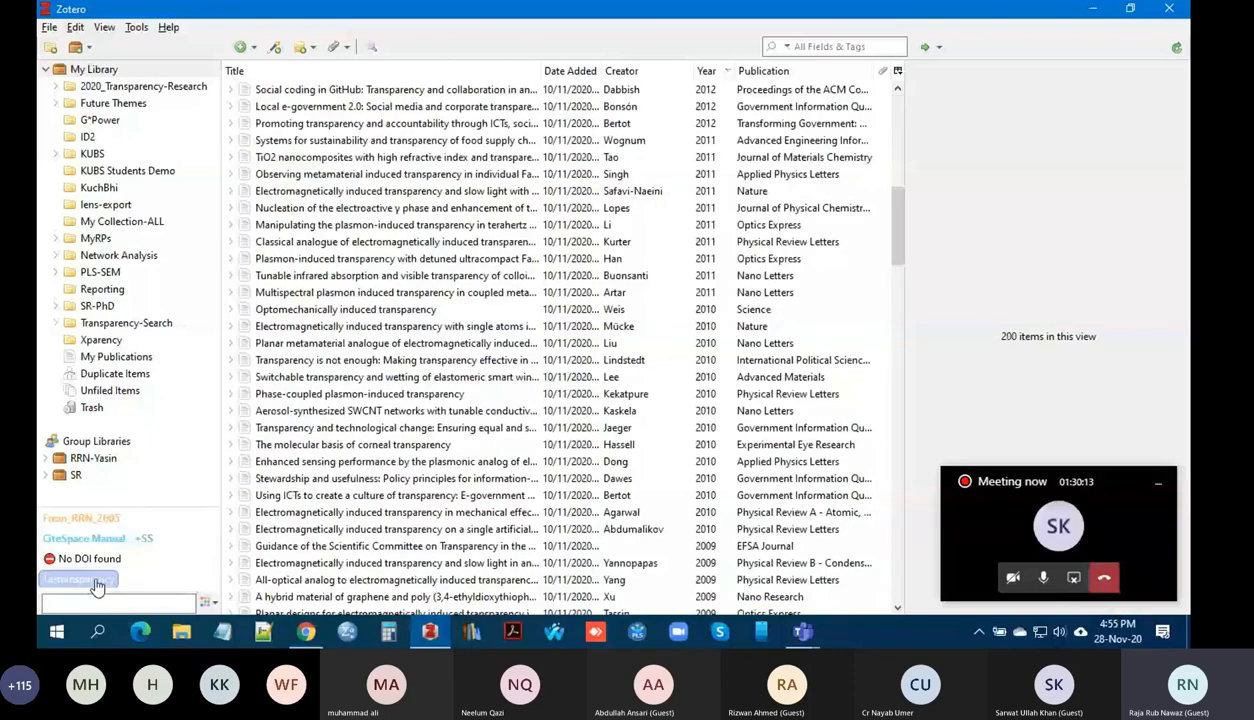